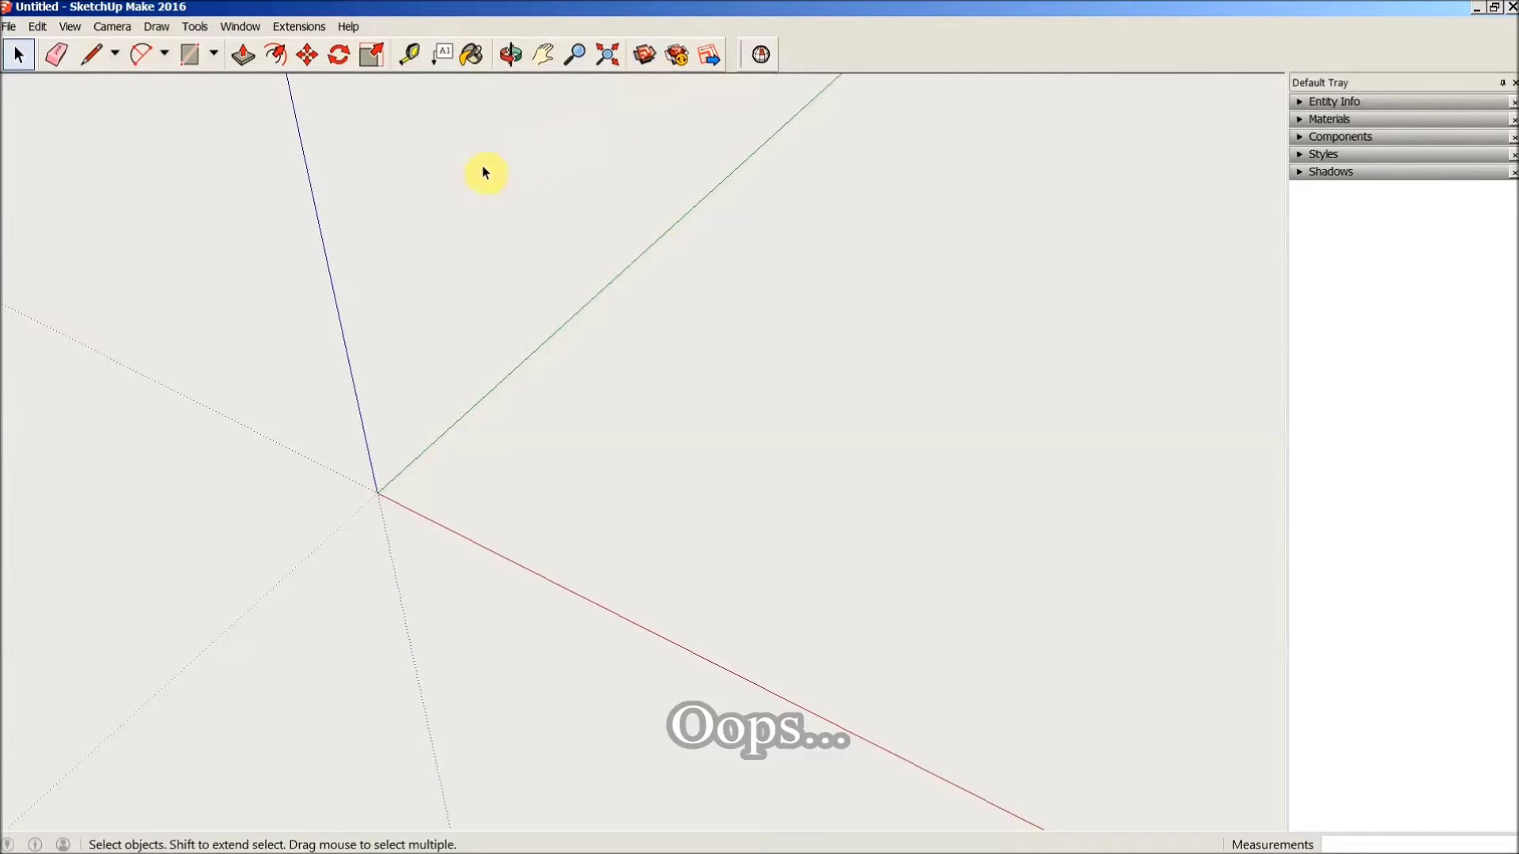
- Open the 3D Warehouse and search it for "bookshelf" models
click(241, 26)
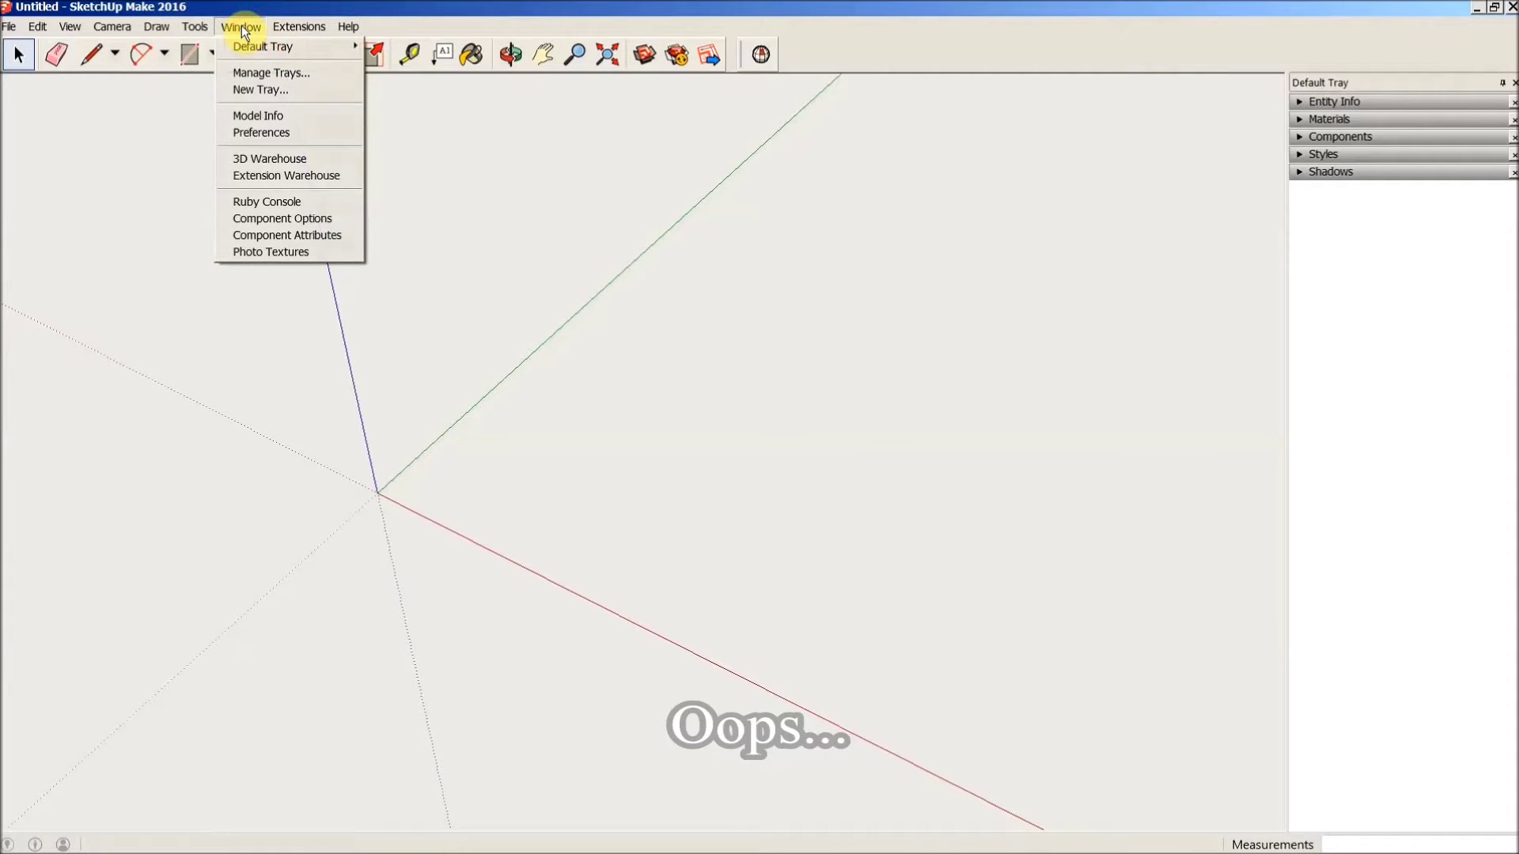
click(282, 159)
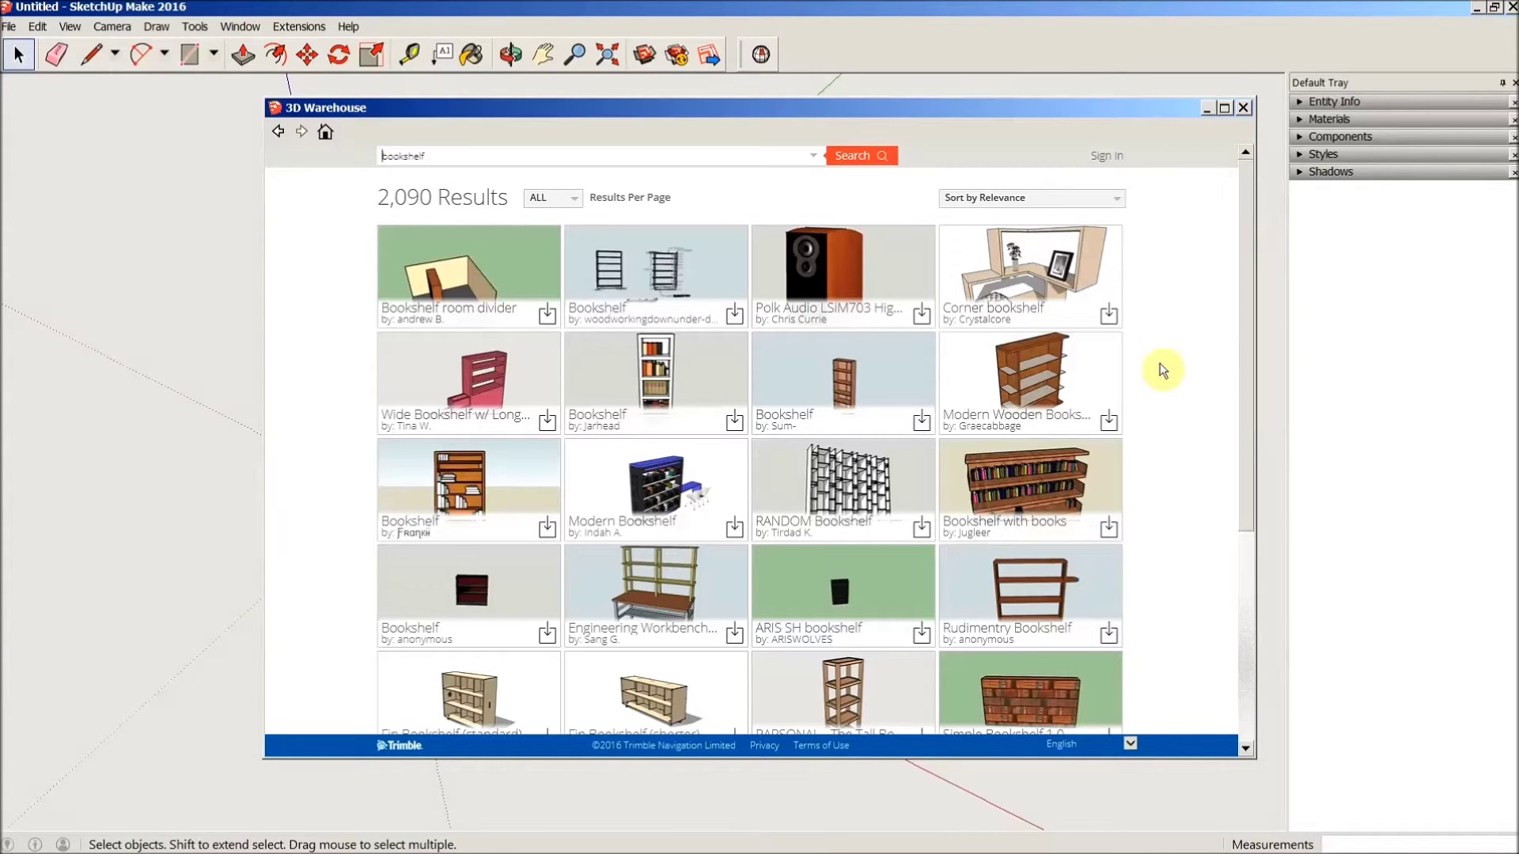
- Browse the bookshelf search results for a simple wall shelf model to load
scroll(1174, 484, down, 3)
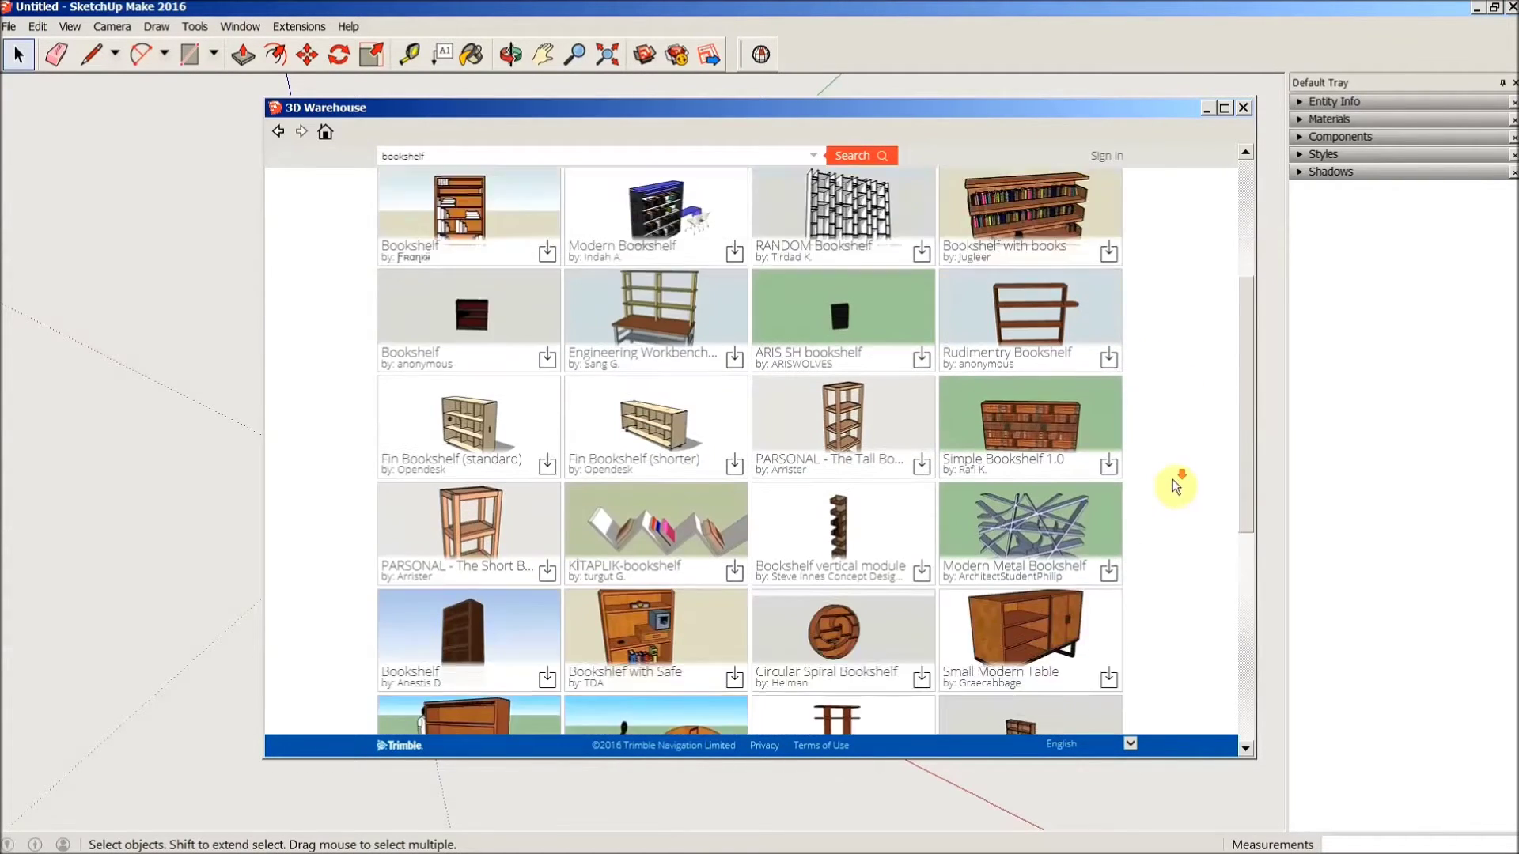
scroll(1177, 486, down, 3)
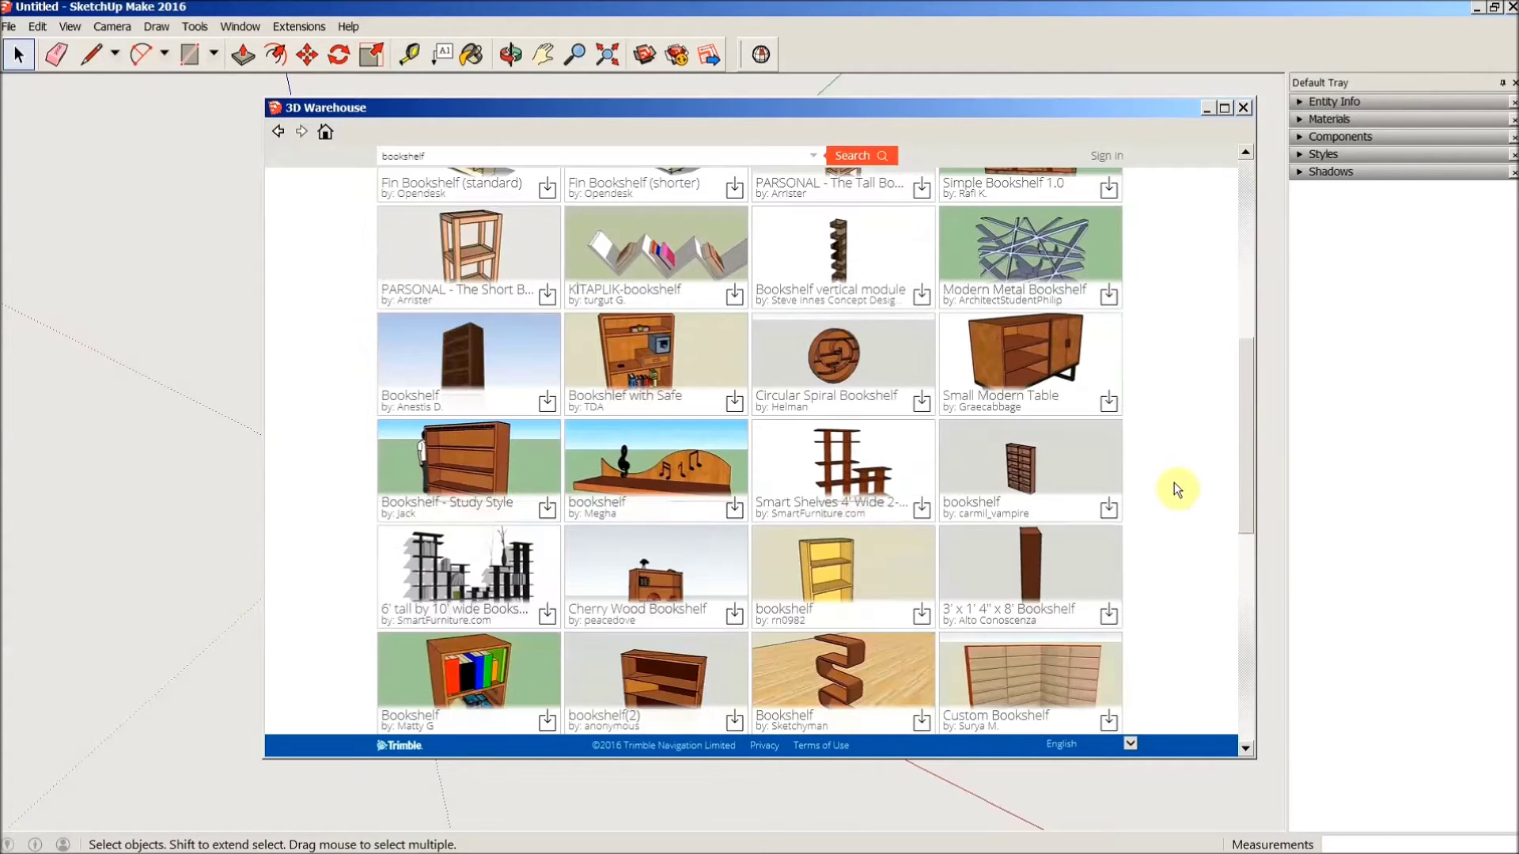
scroll(1173, 484, down, 6)
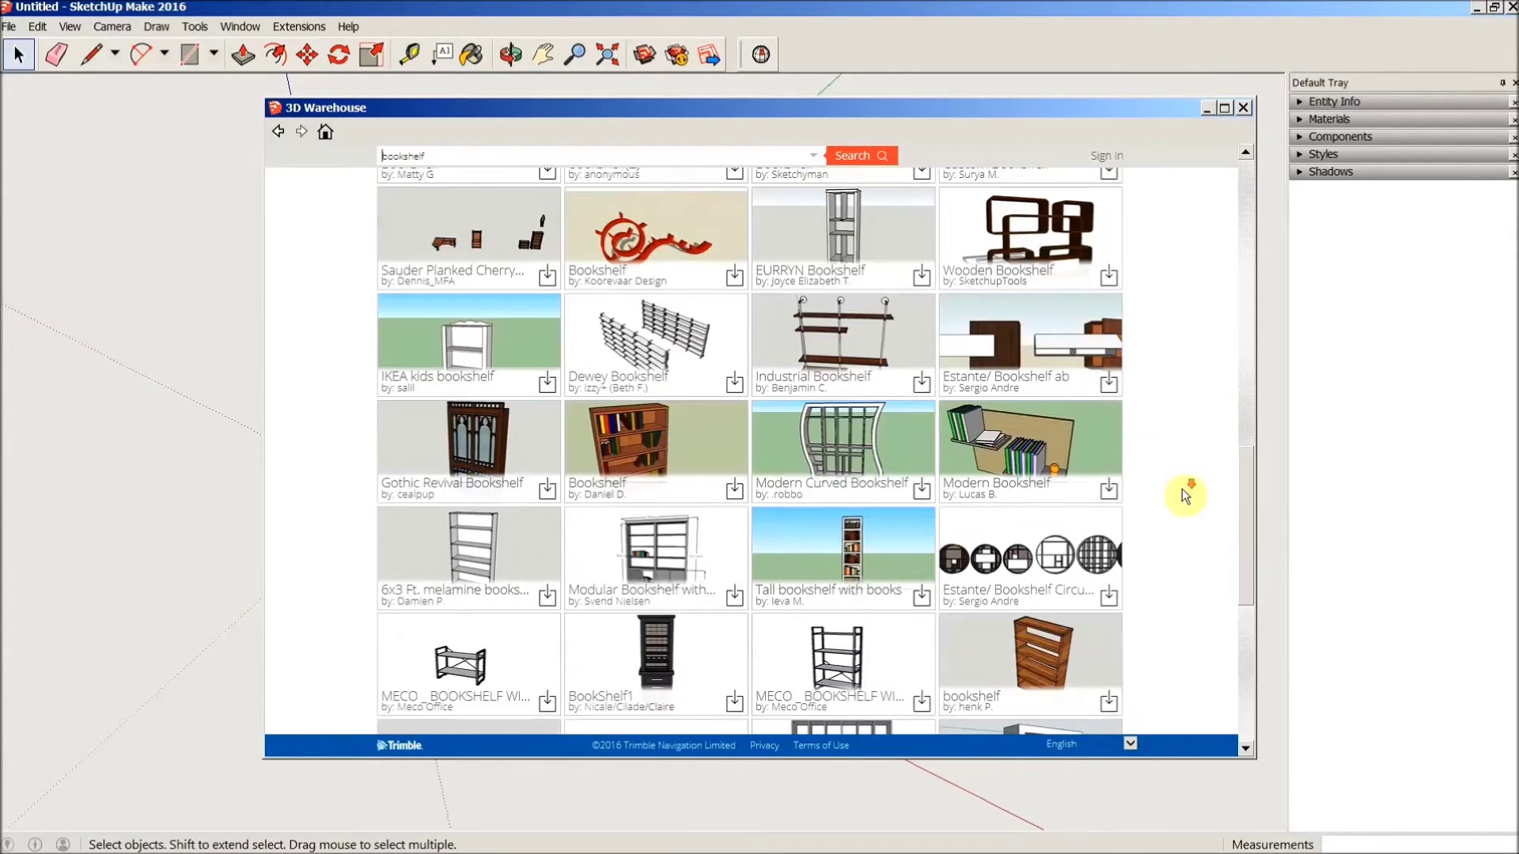
scroll(1182, 490, down, 10)
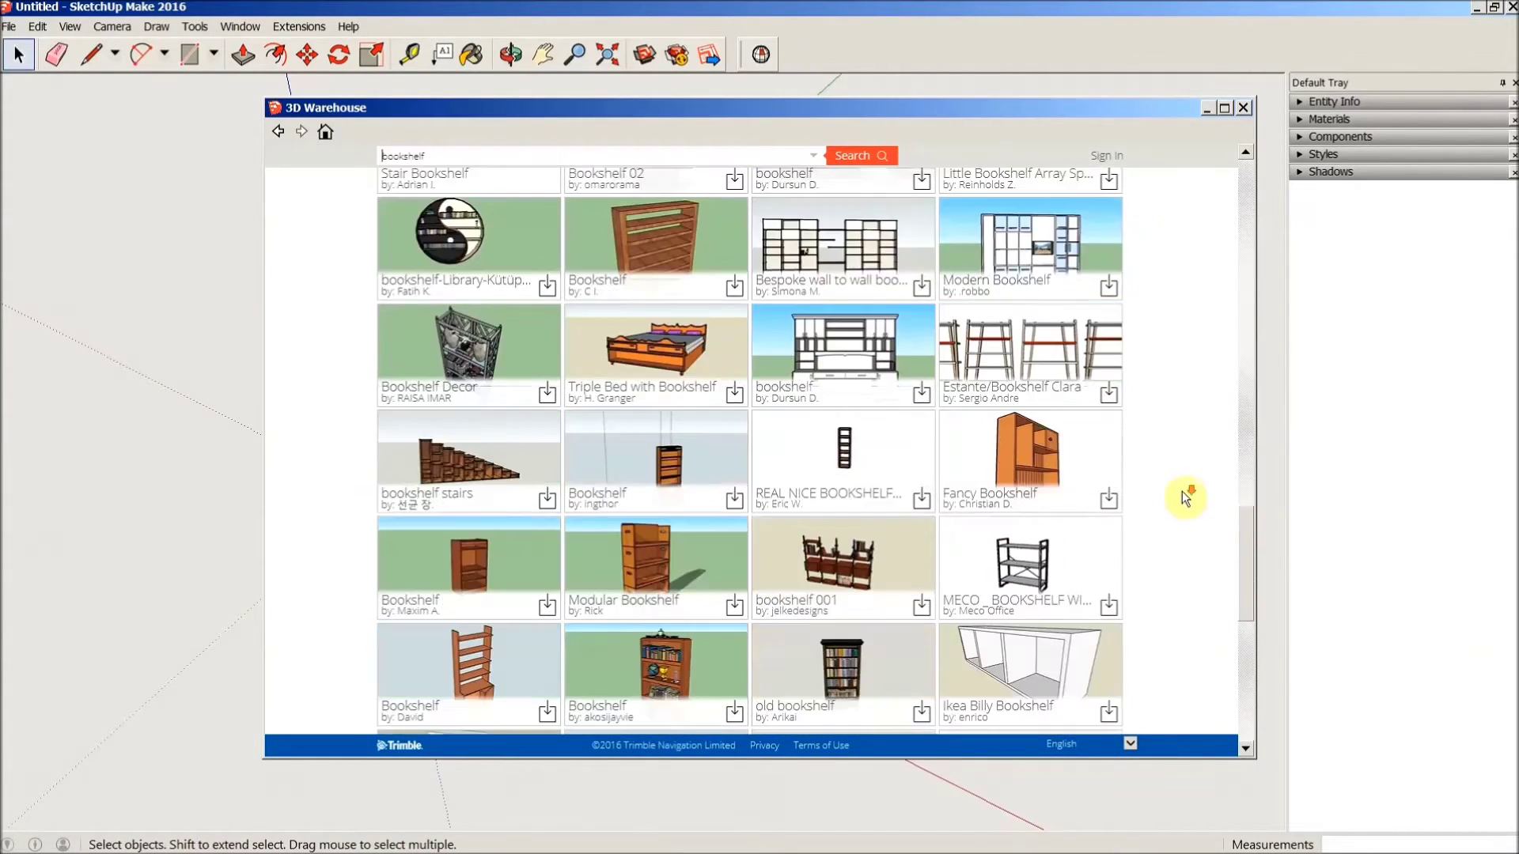
scroll(1184, 494, down, 7)
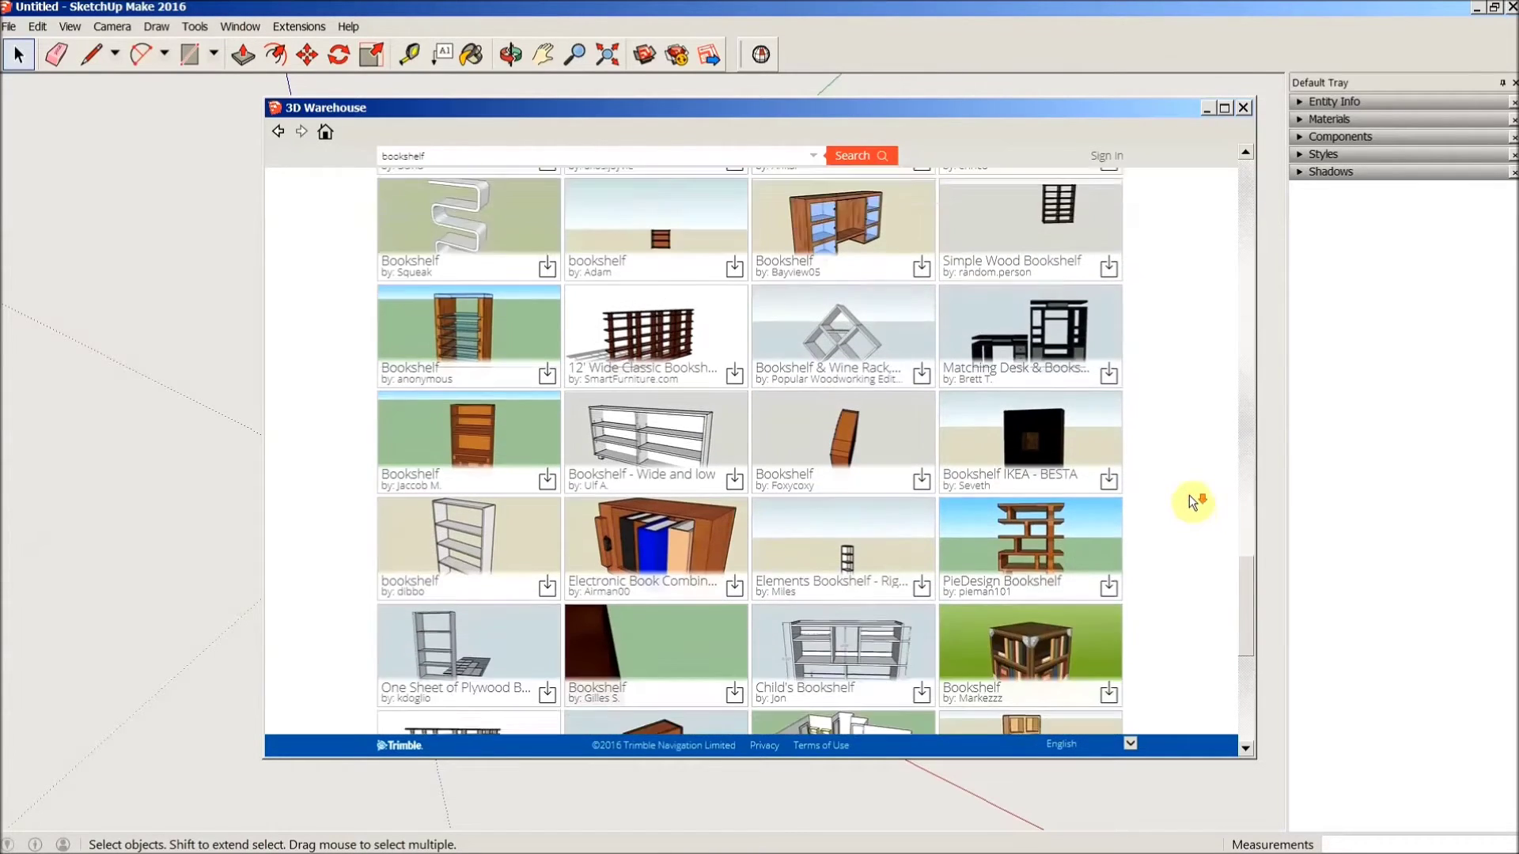
scroll(1191, 498, down, 11)
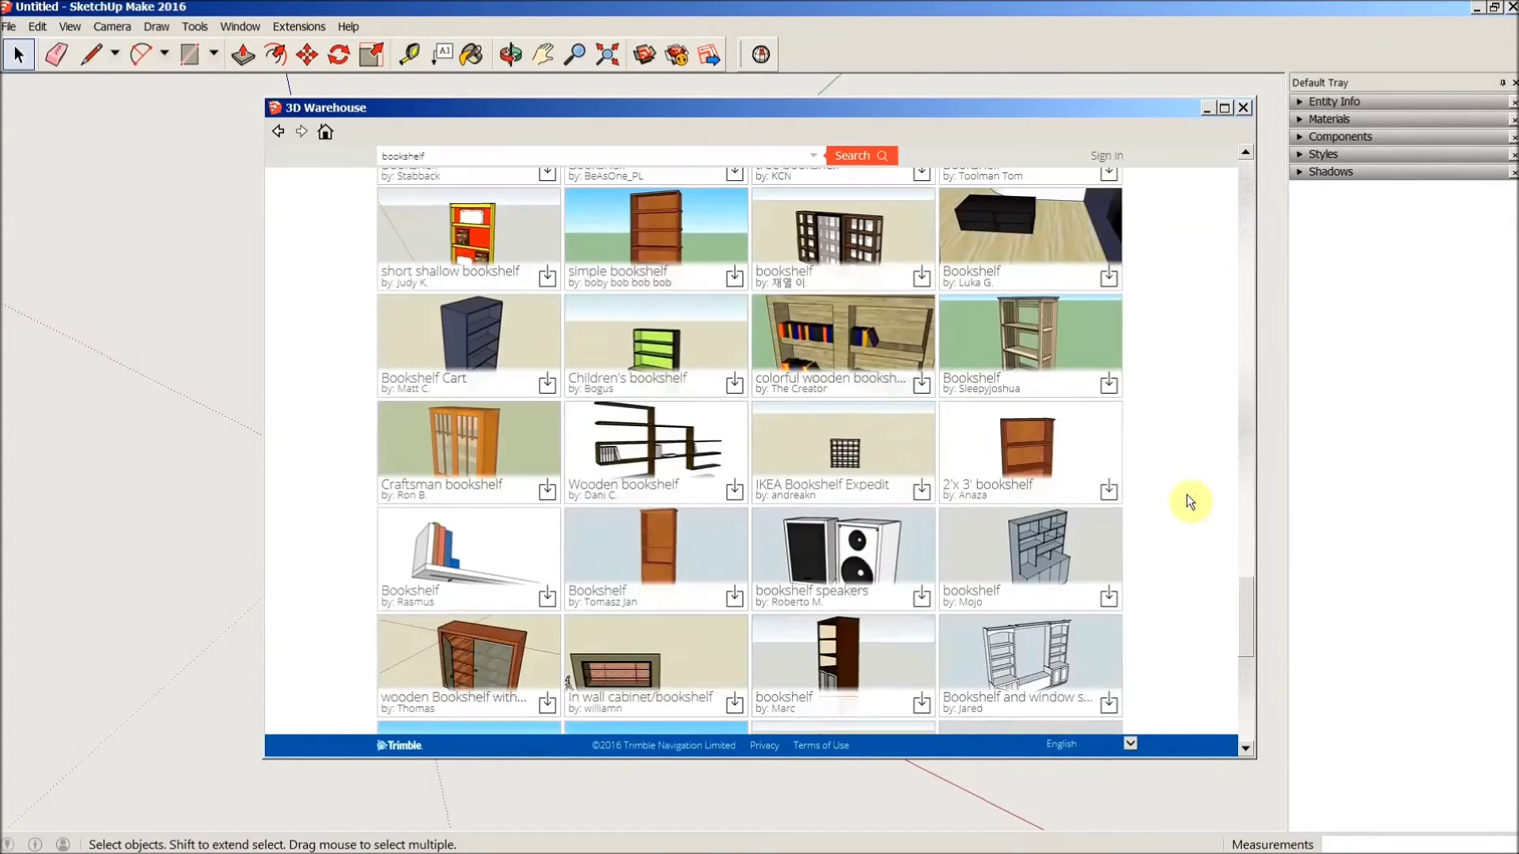
scroll(1189, 501, down, 10)
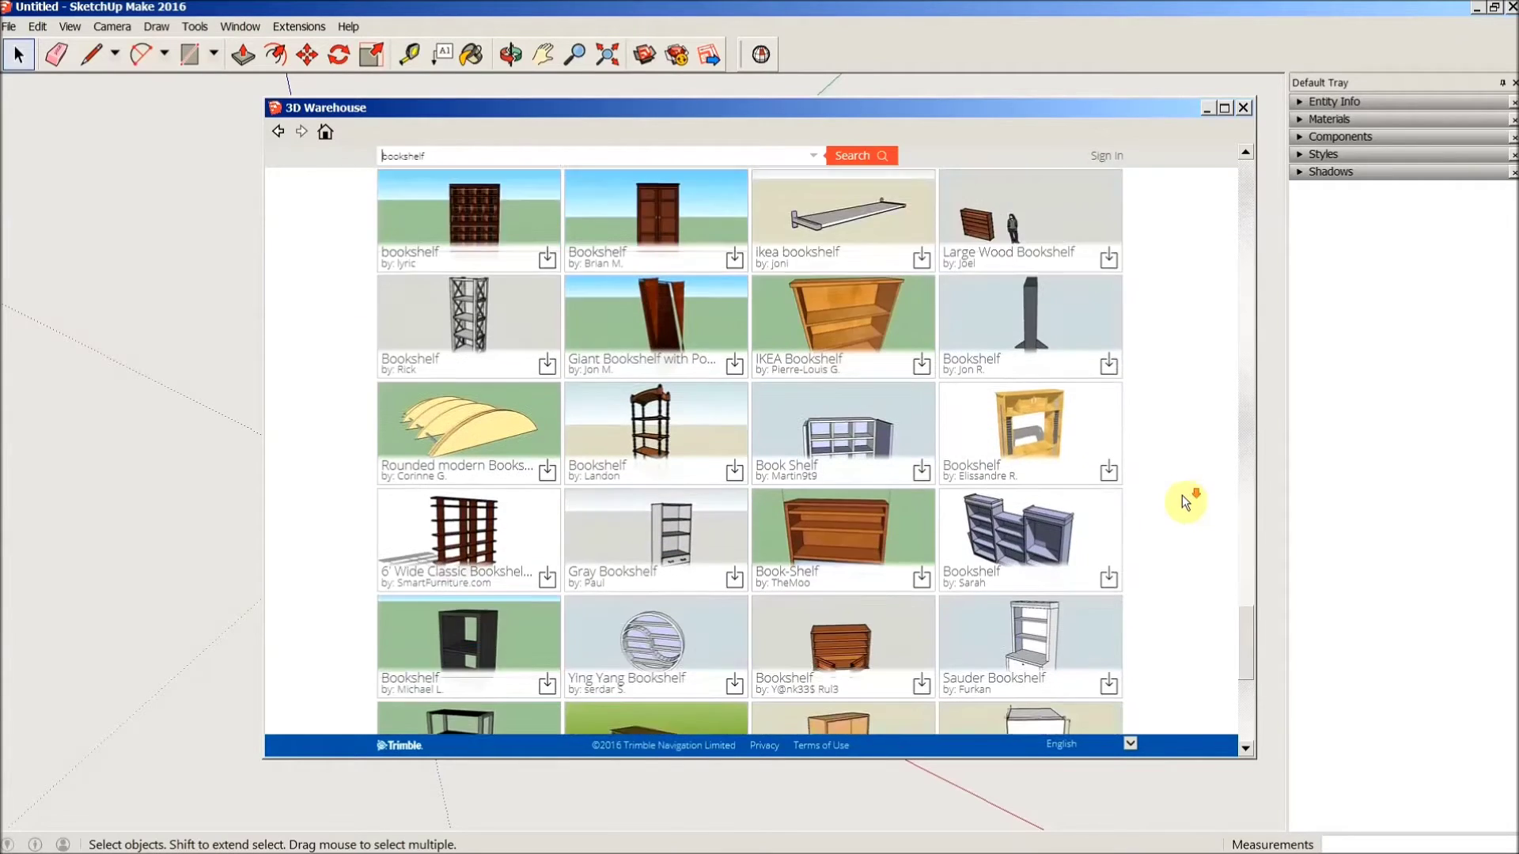
scroll(1184, 499, down, 8)
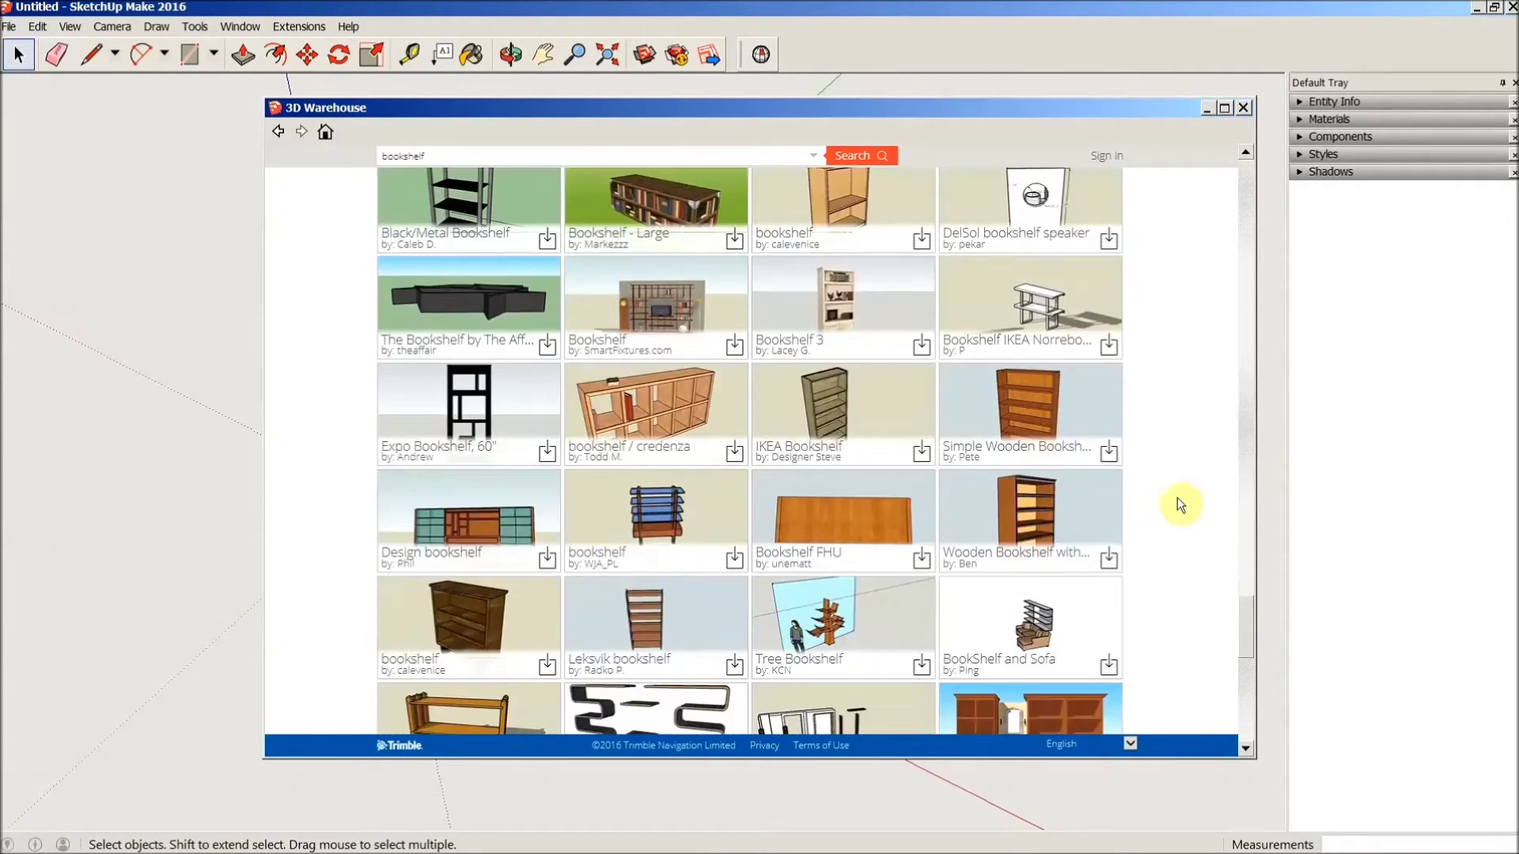
scroll(1178, 504, down, 8)
scroll(1180, 504, down, 15)
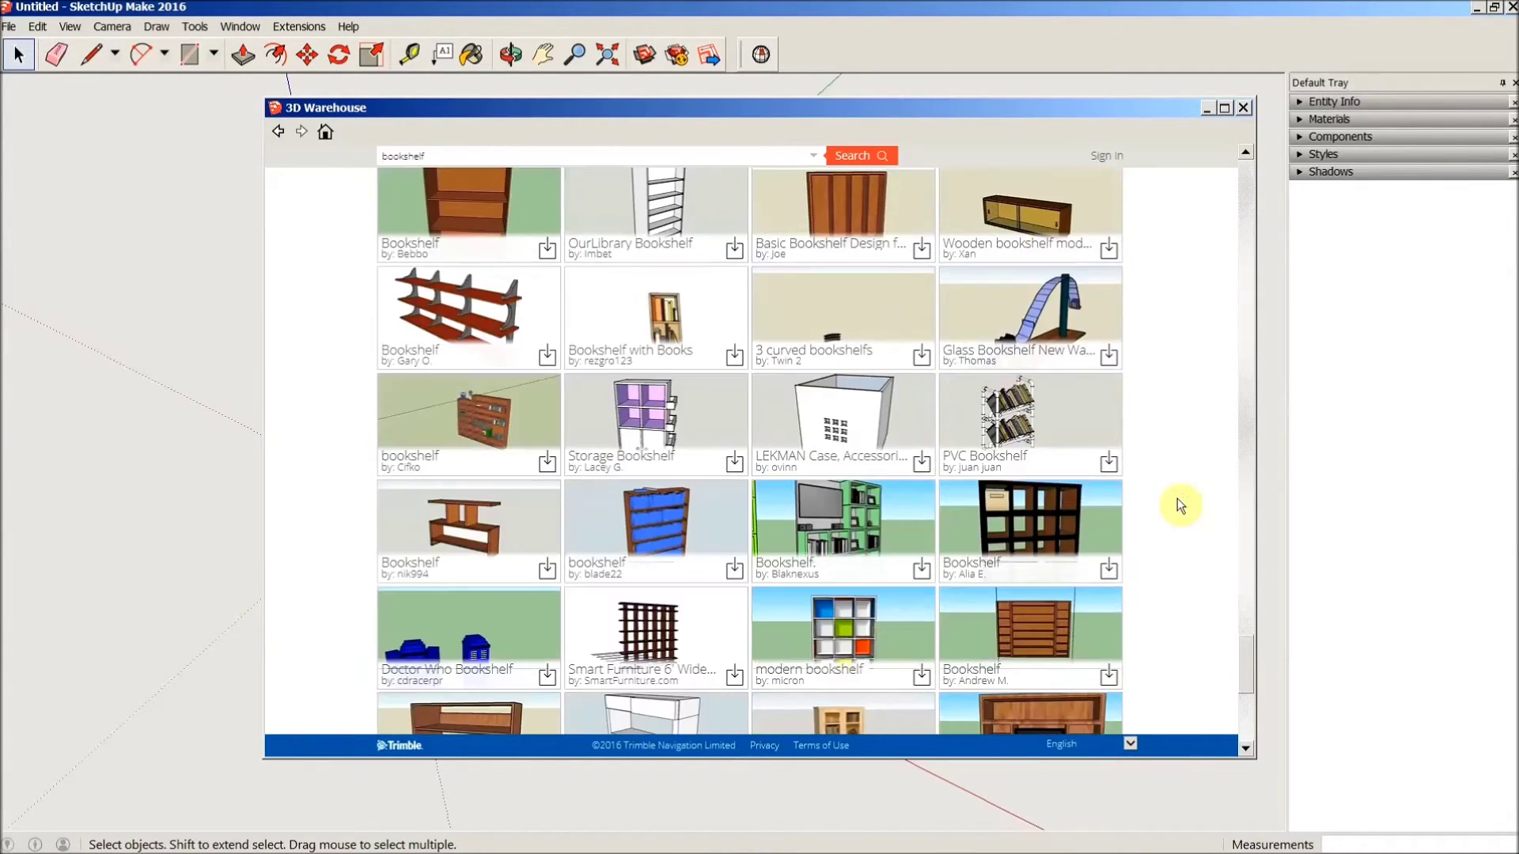
scroll(1178, 503, down, 15)
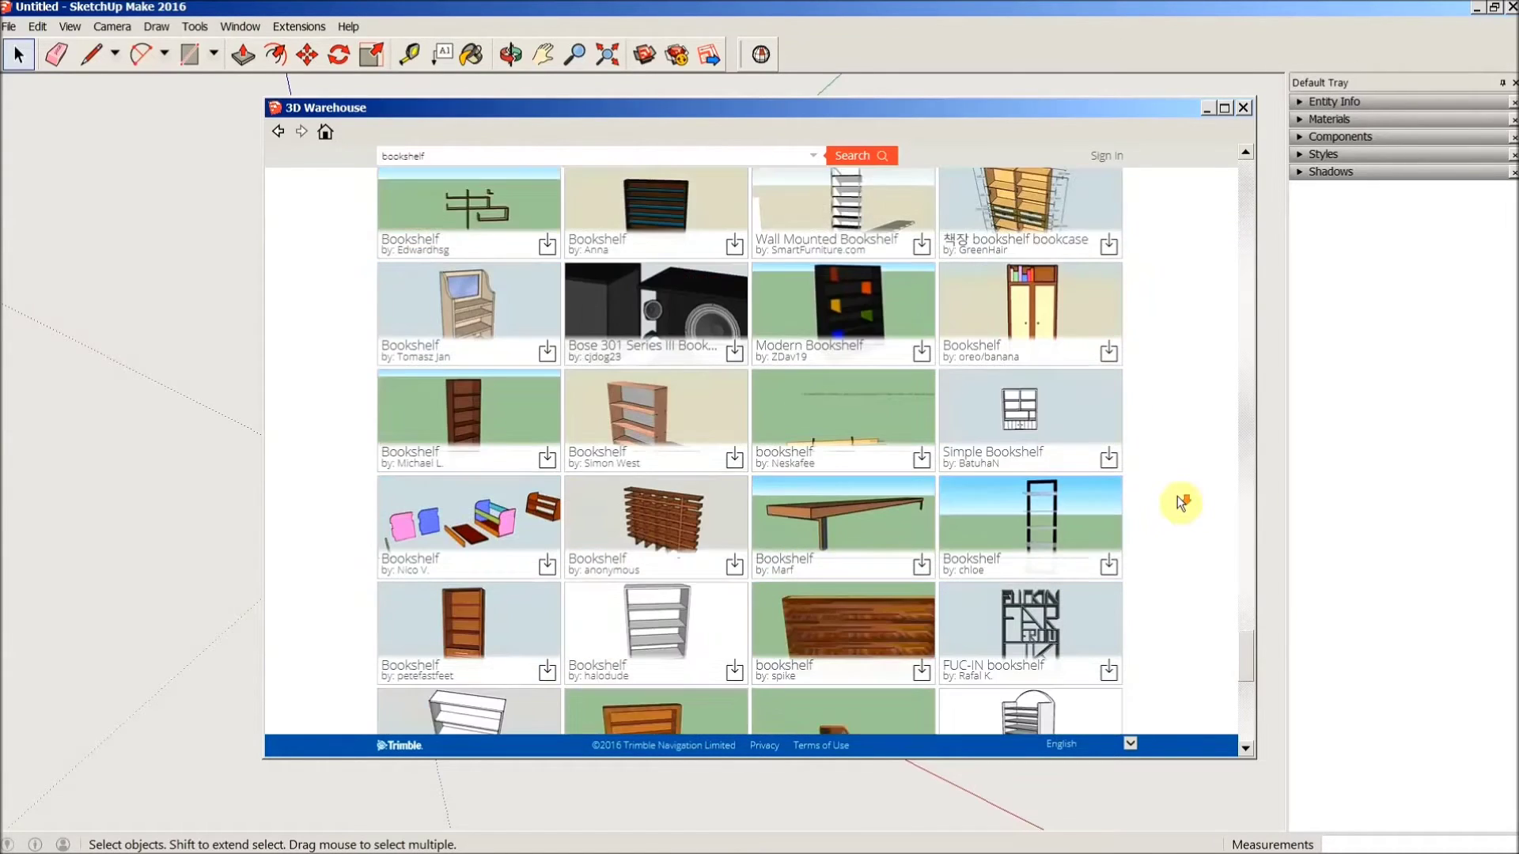
scroll(1180, 504, down, 10)
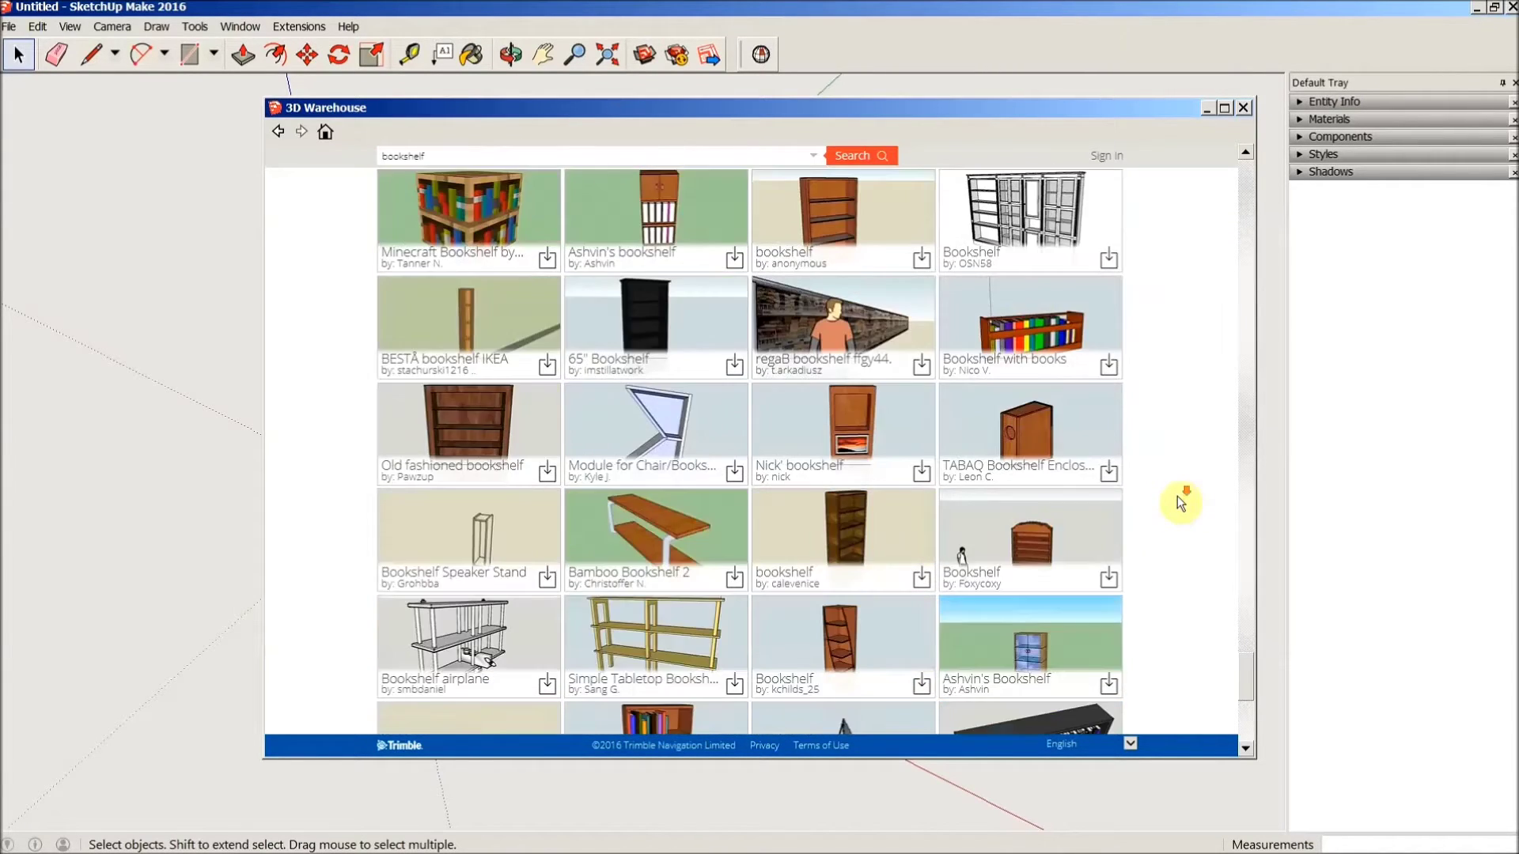
scroll(1180, 504, down, 12)
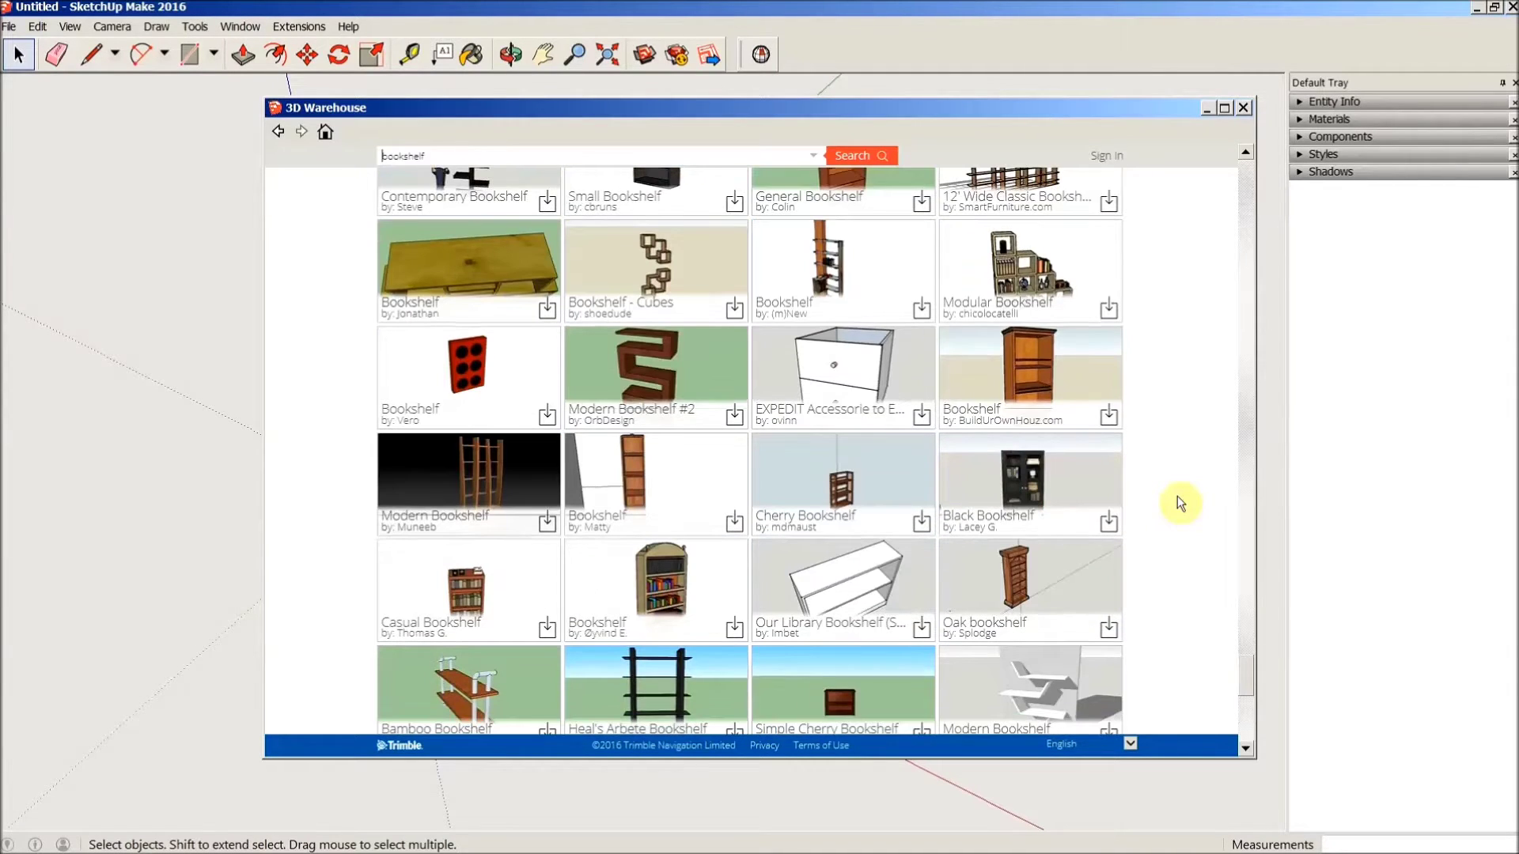
scroll(1179, 498, down, 9)
scroll(1190, 499, down, 15)
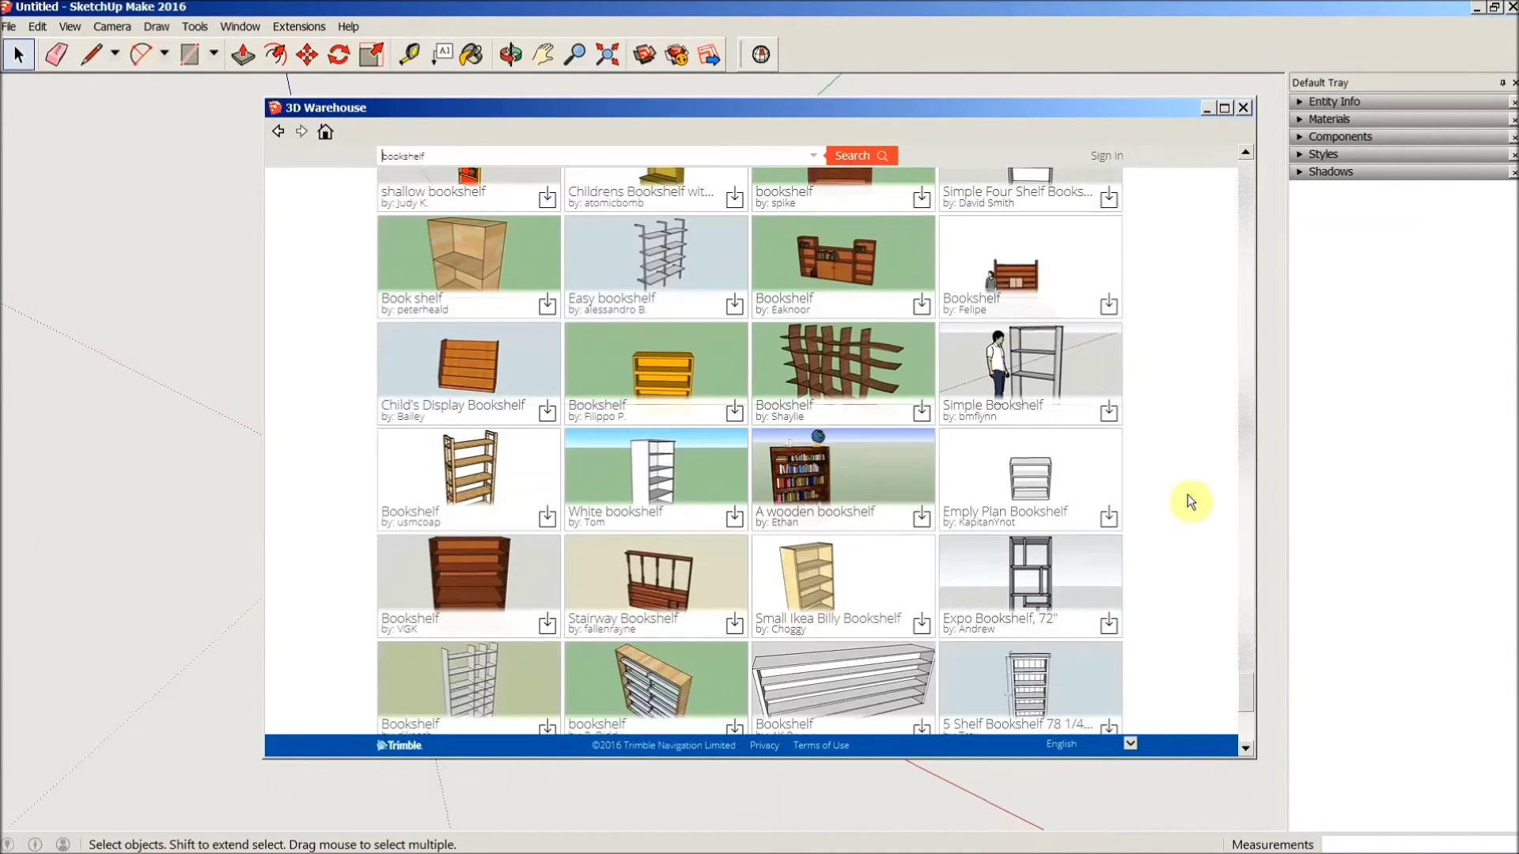
scroll(1190, 499, down, 13)
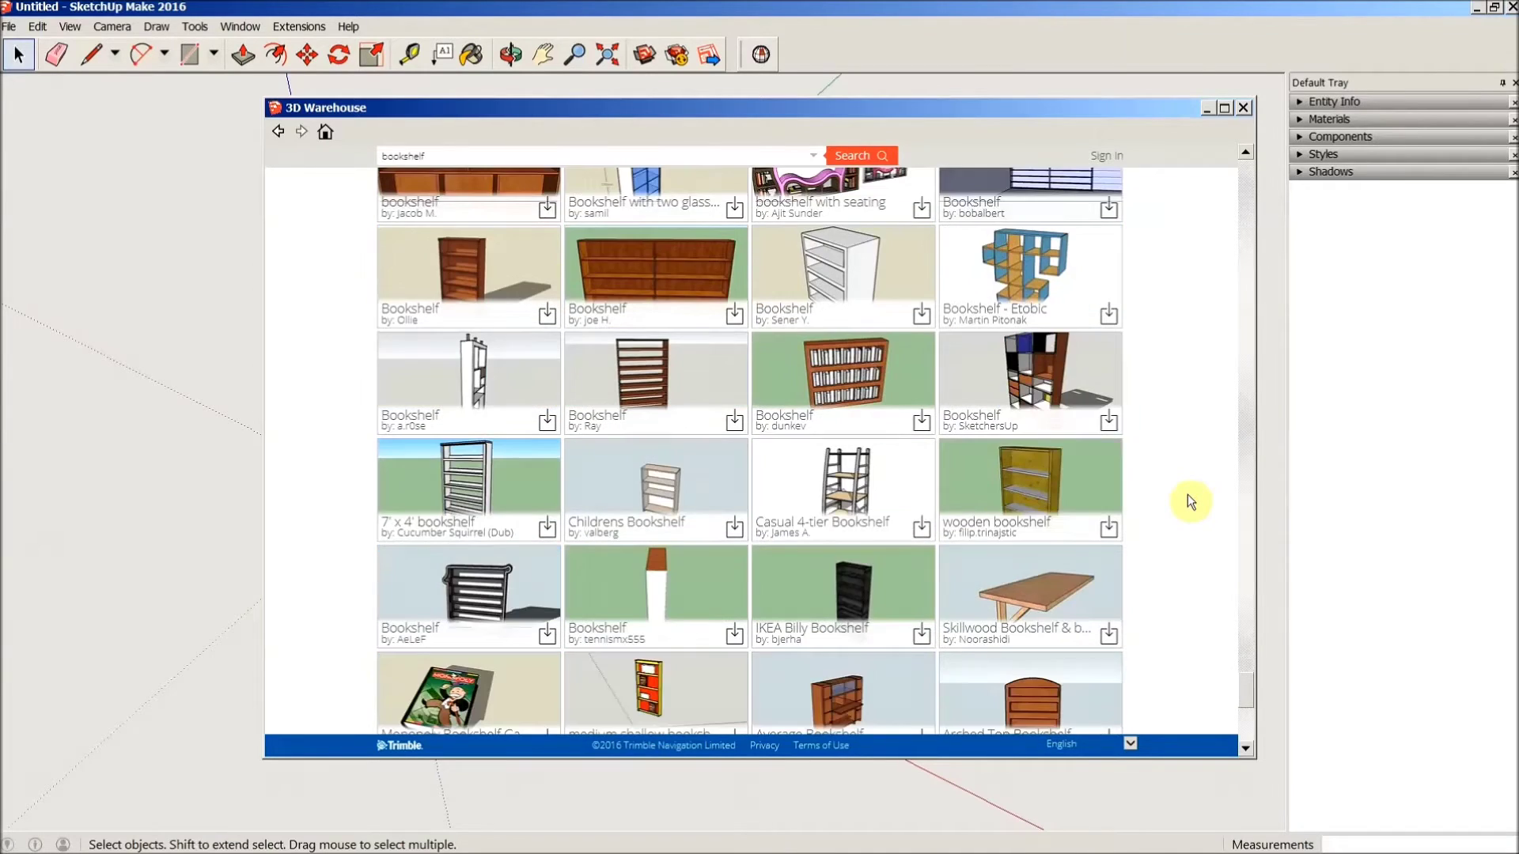
scroll(1192, 500, down, 8)
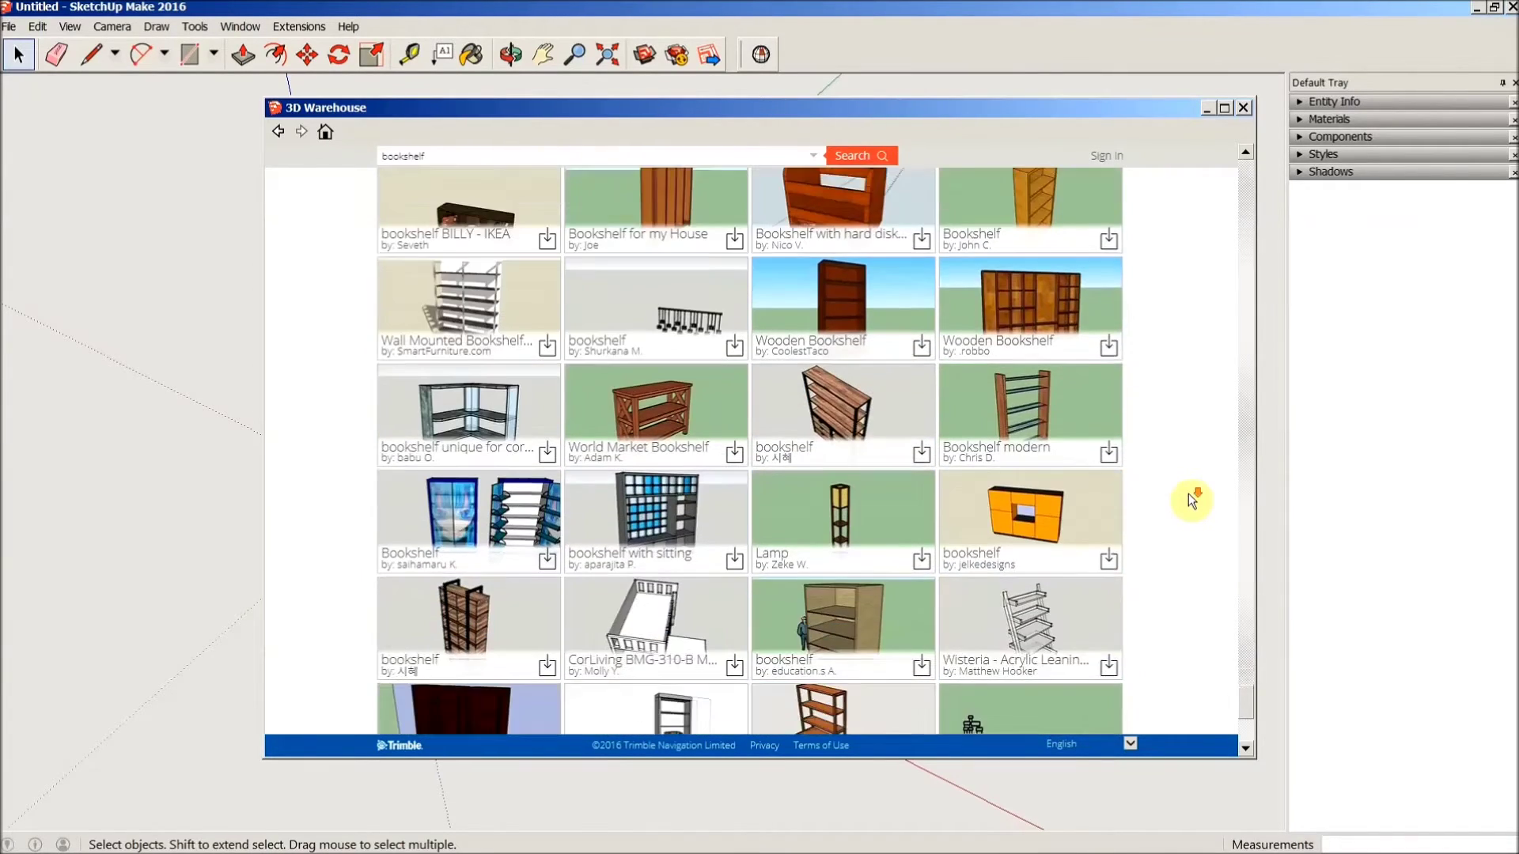
scroll(1192, 500, down, 14)
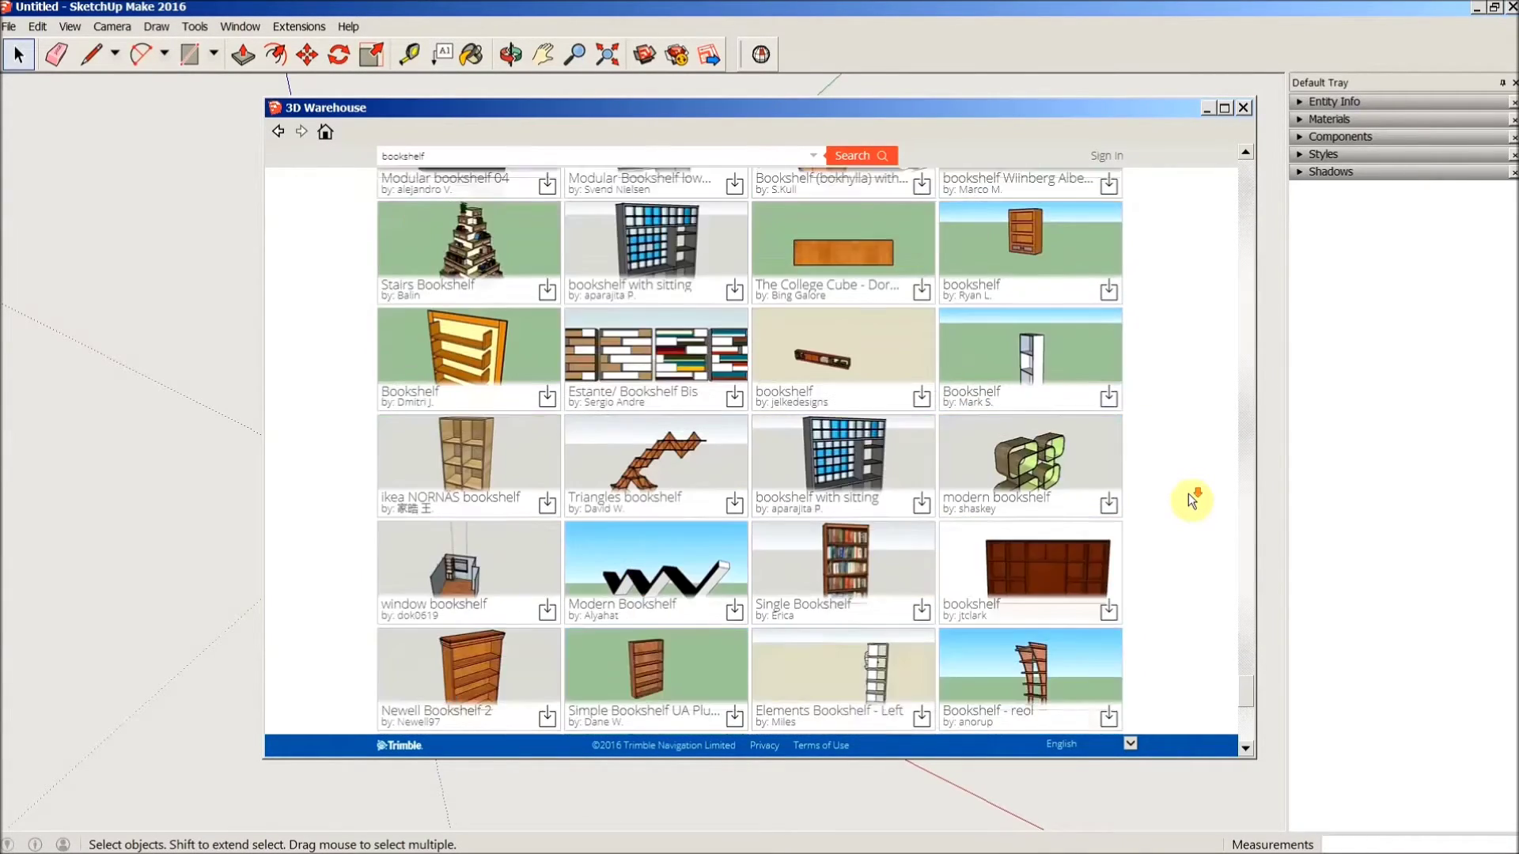
scroll(1192, 500, down, 8)
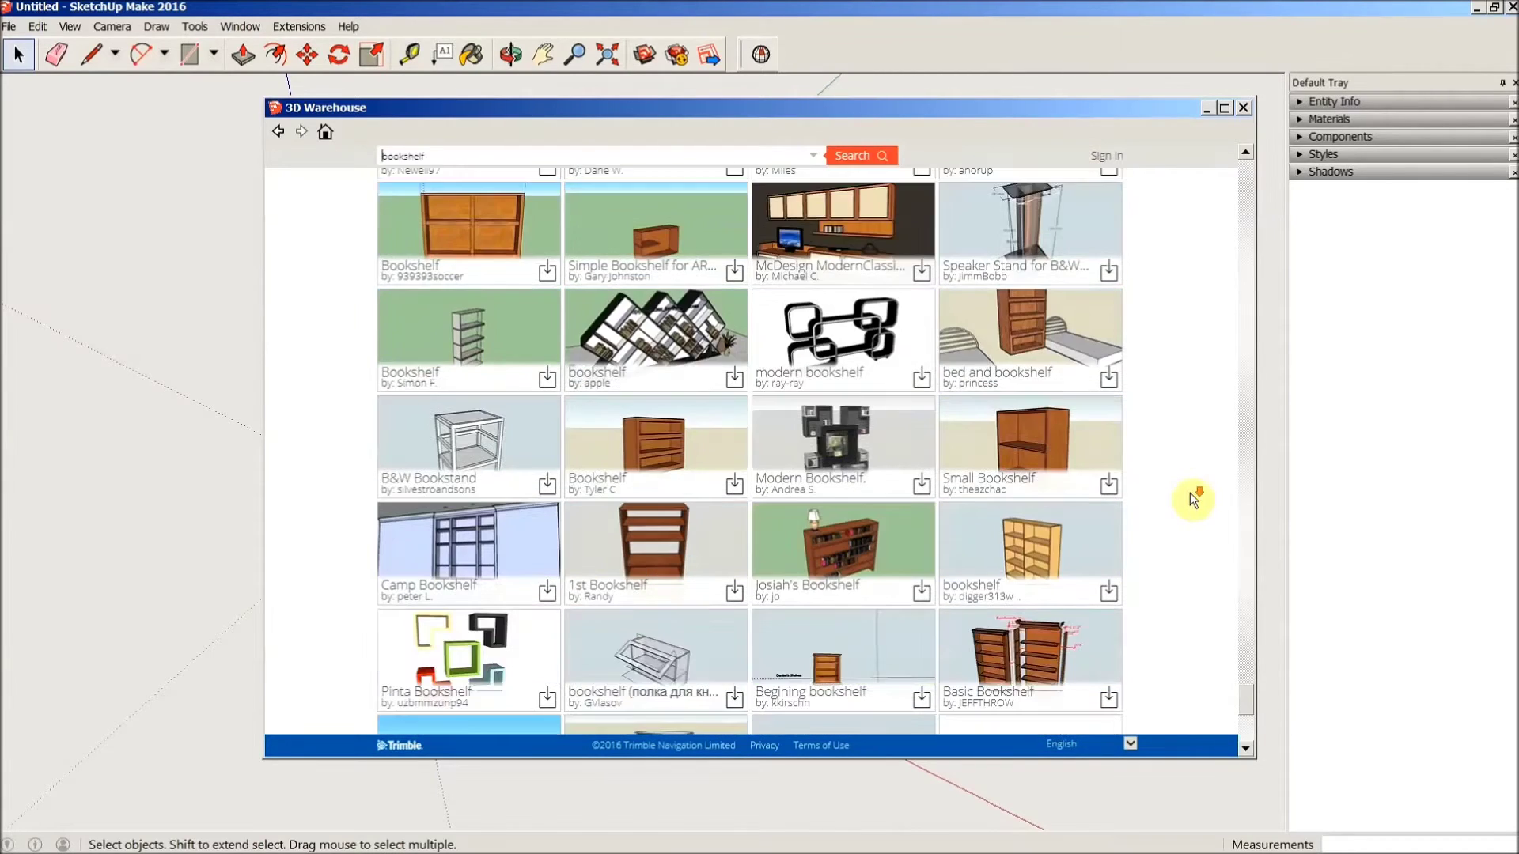
scroll(1192, 500, down, 2)
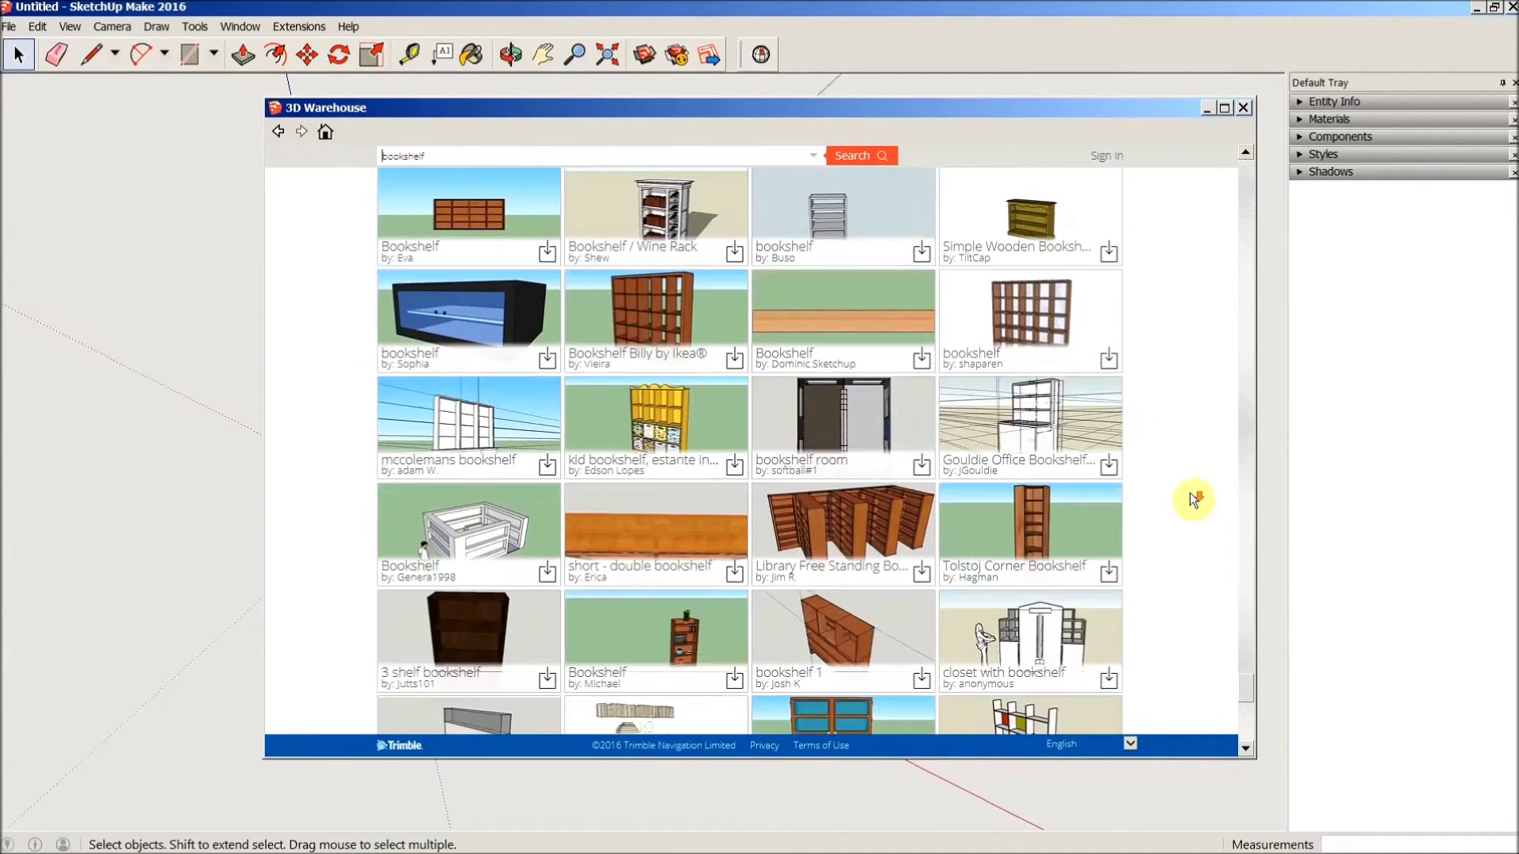
scroll(1192, 500, down, 12)
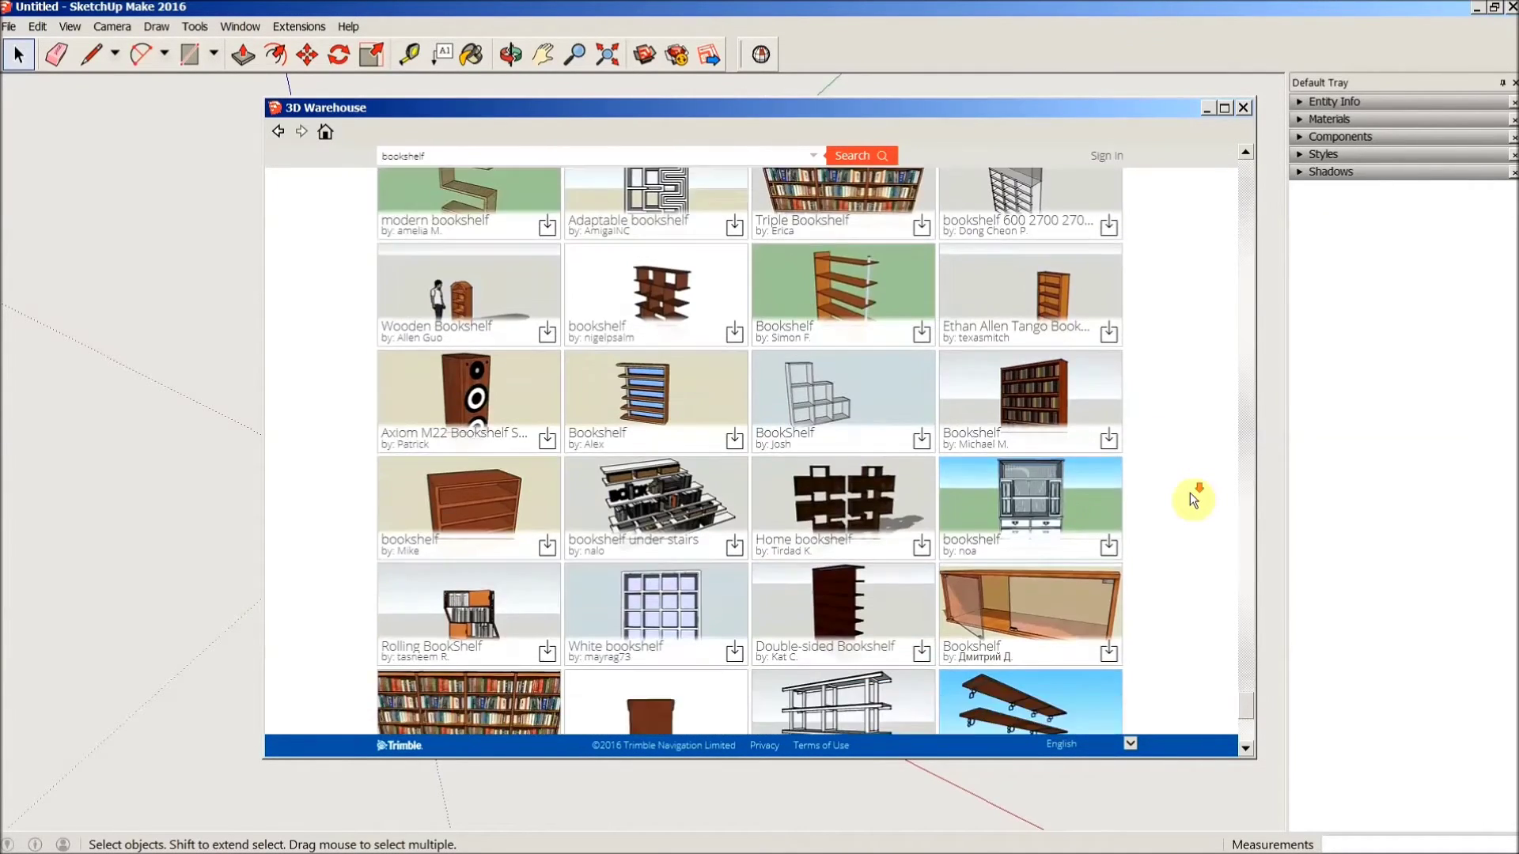
scroll(1189, 494, down, 12)
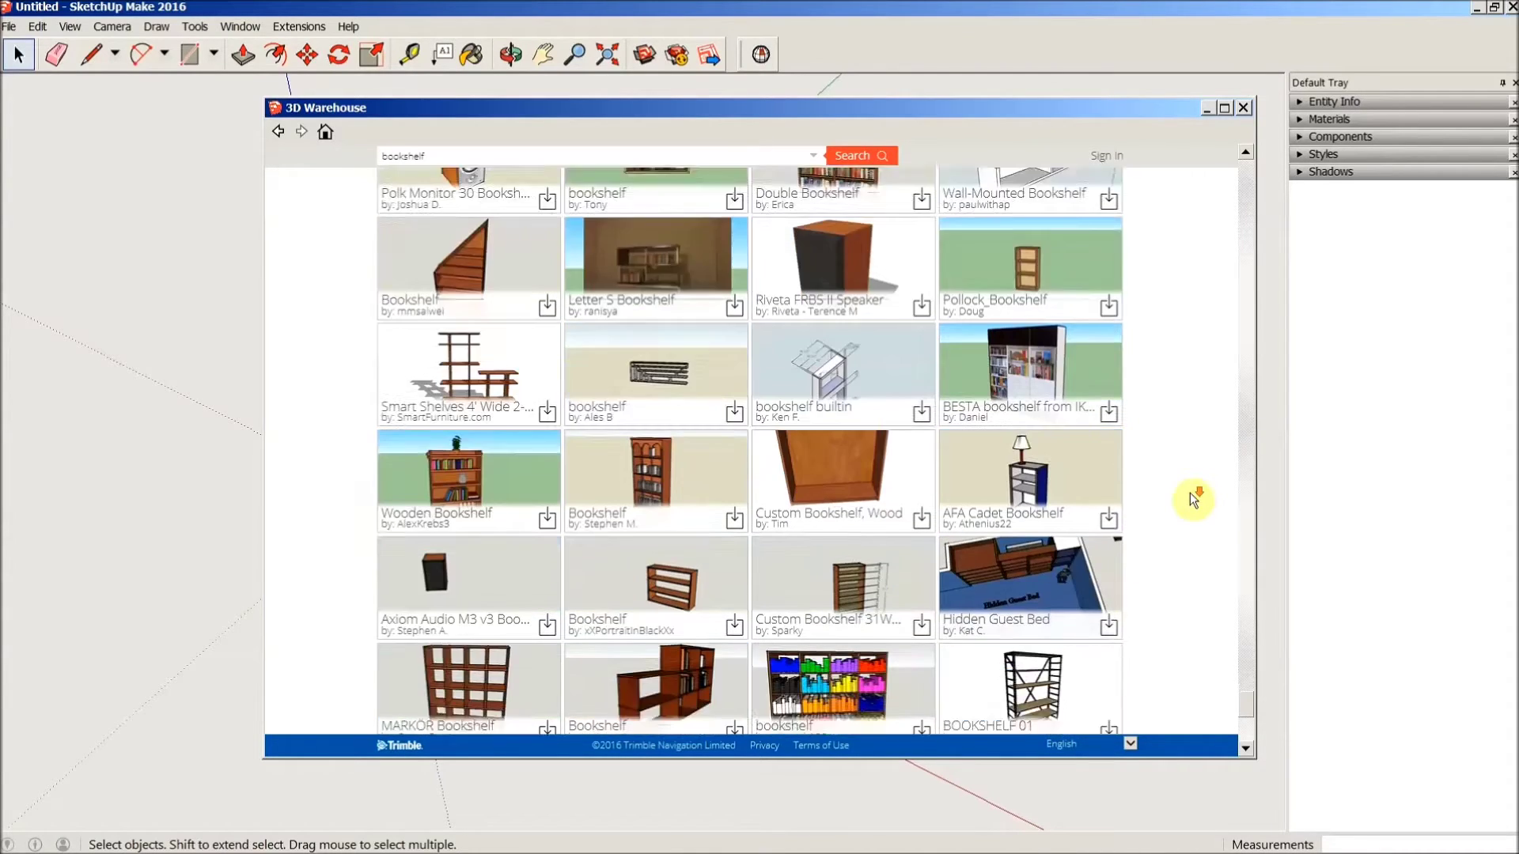
scroll(1190, 492, down, 10)
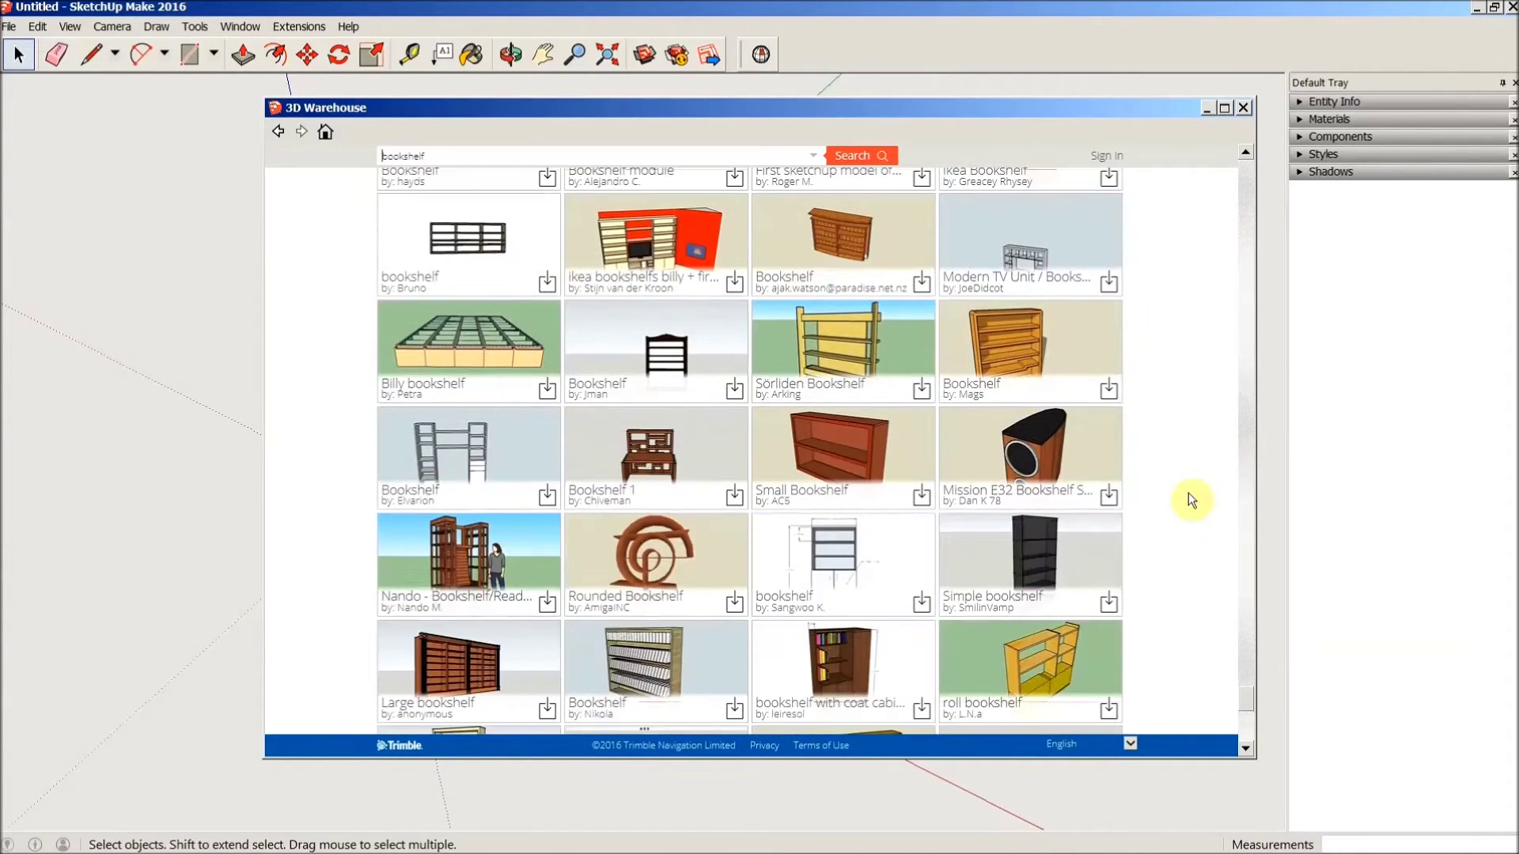
scroll(1189, 492, down, 12)
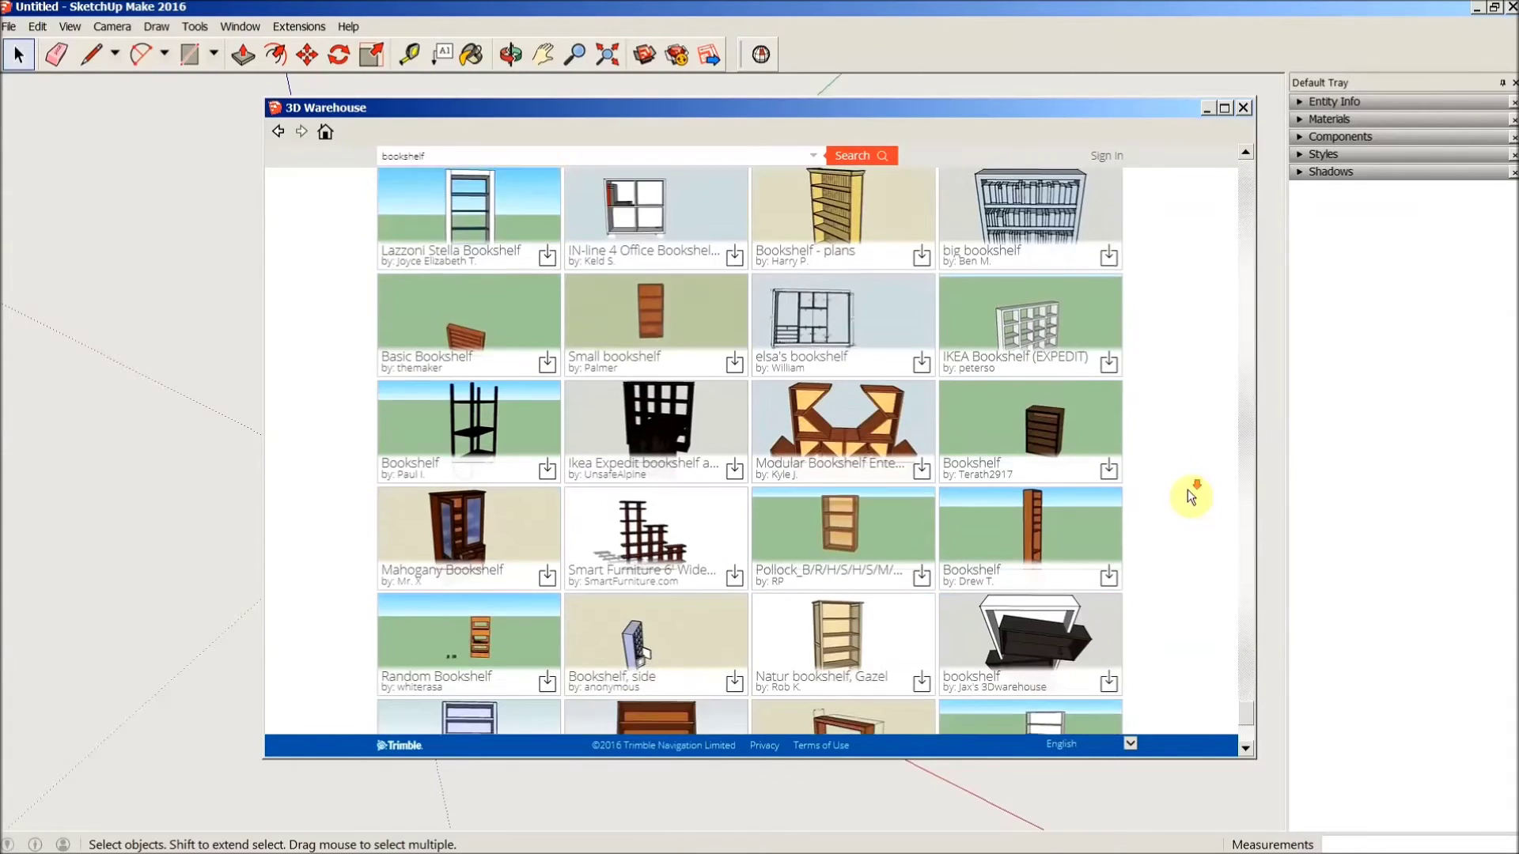
scroll(1188, 491, down, 12)
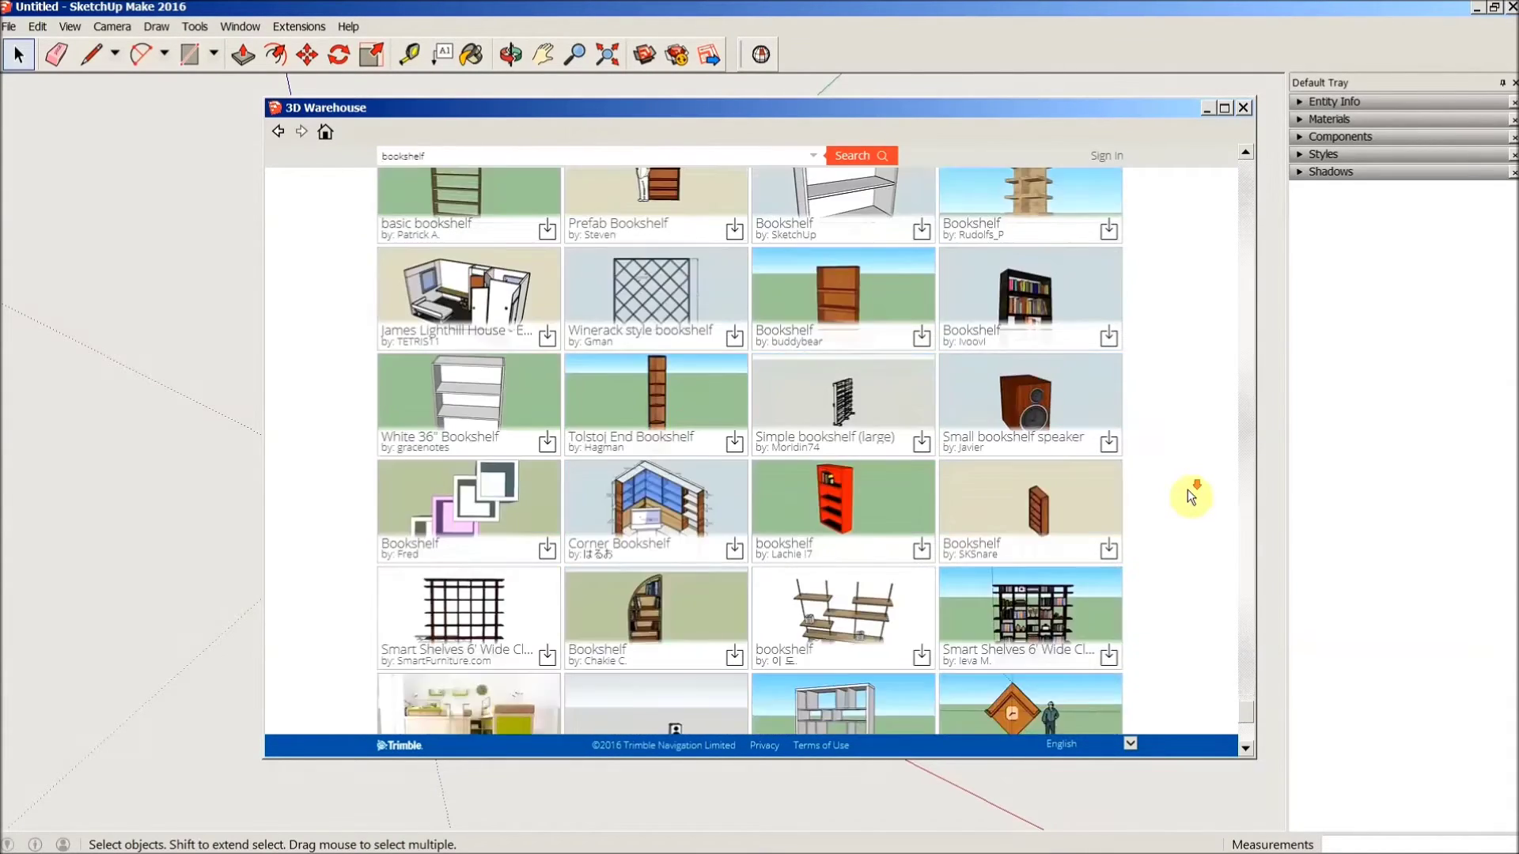
scroll(1188, 489, down, 8)
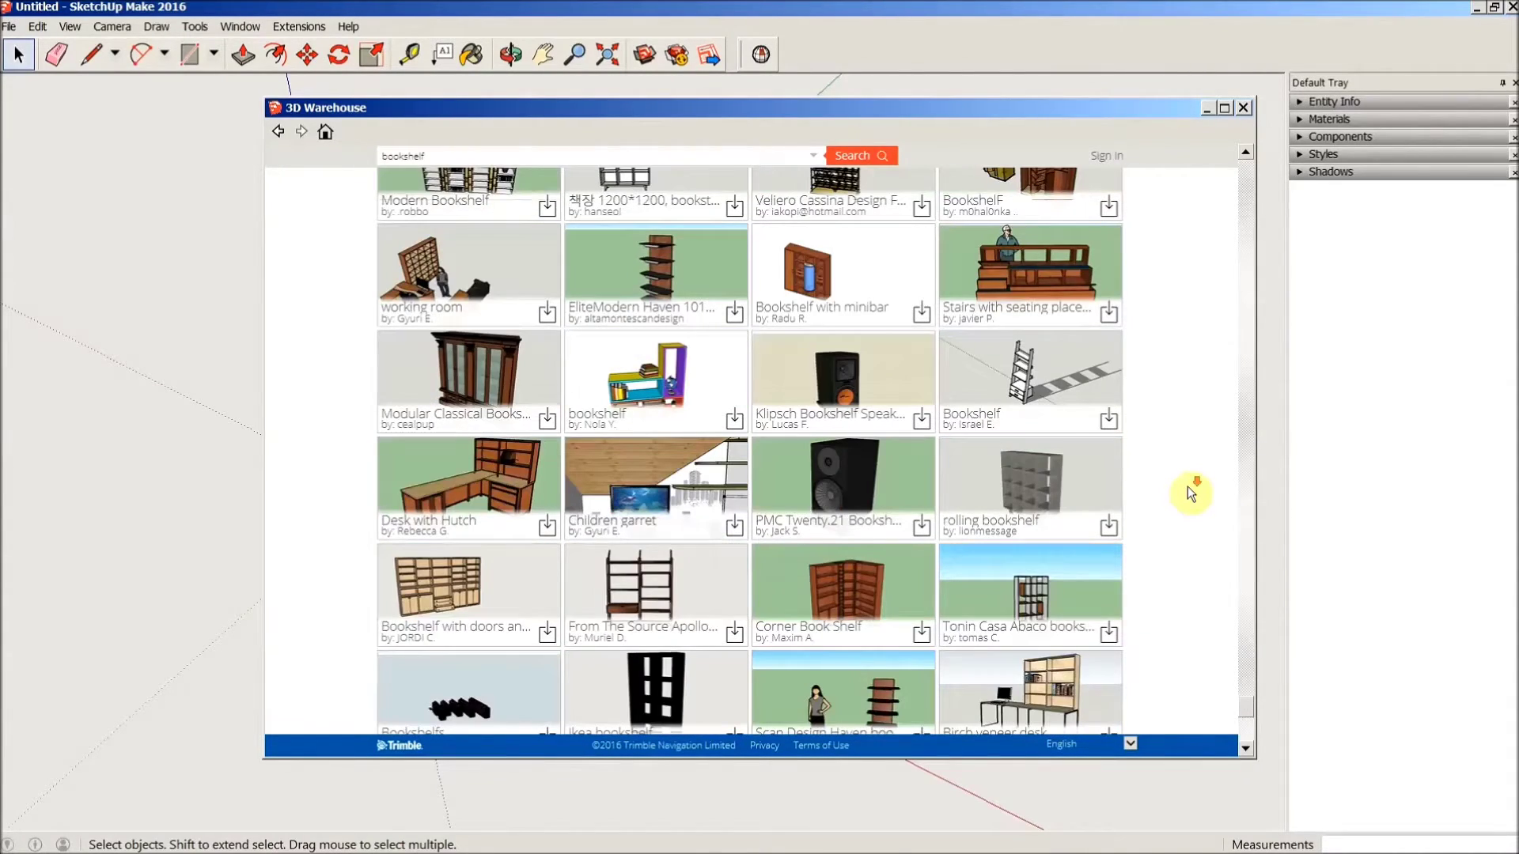
scroll(1188, 485, down, 4)
scroll(1188, 486, down, 10)
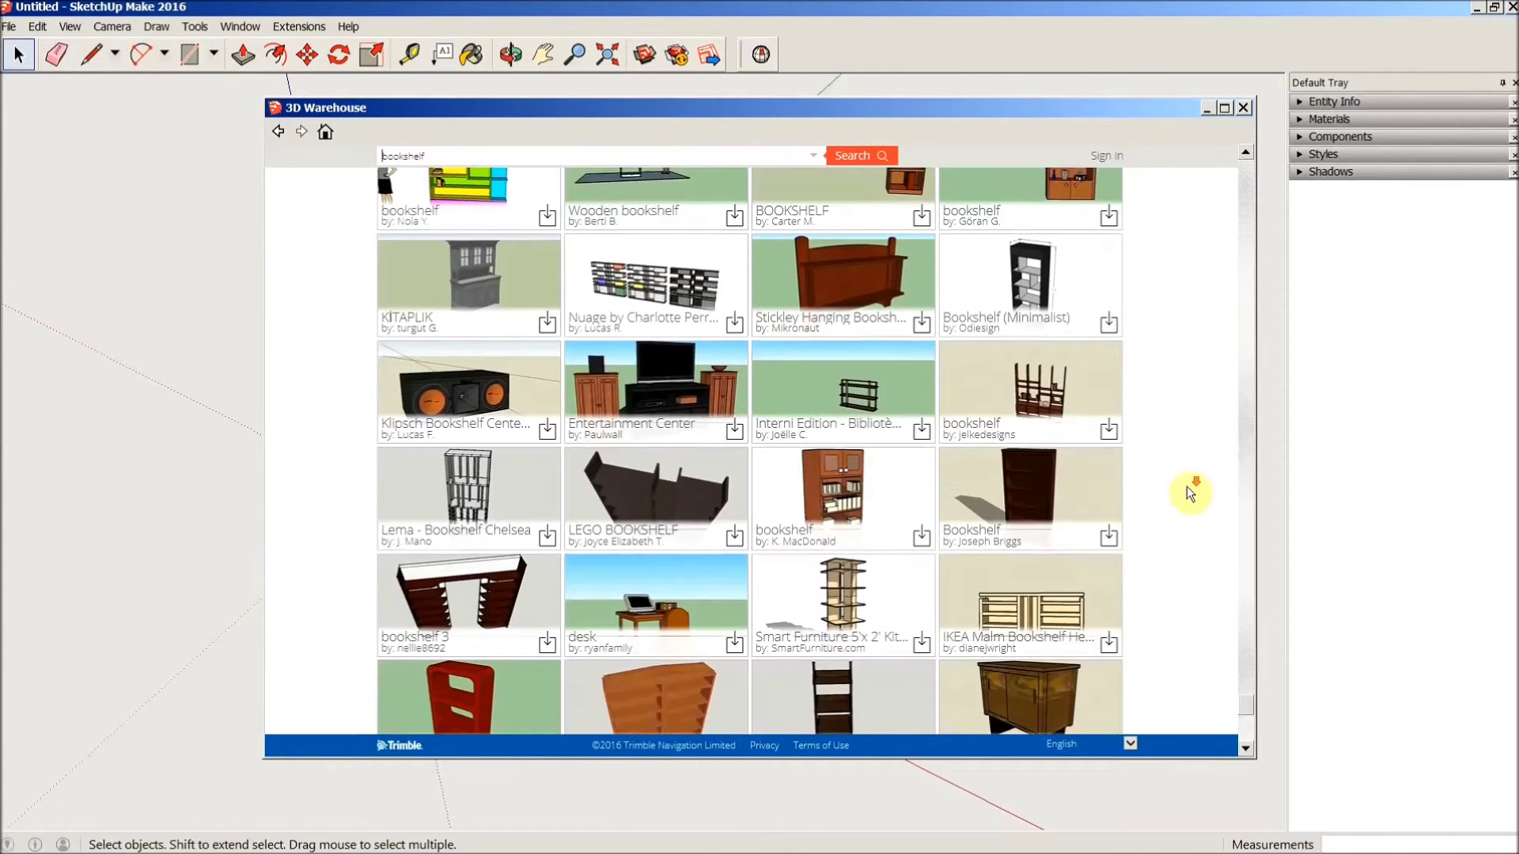
scroll(1187, 487, down, 10)
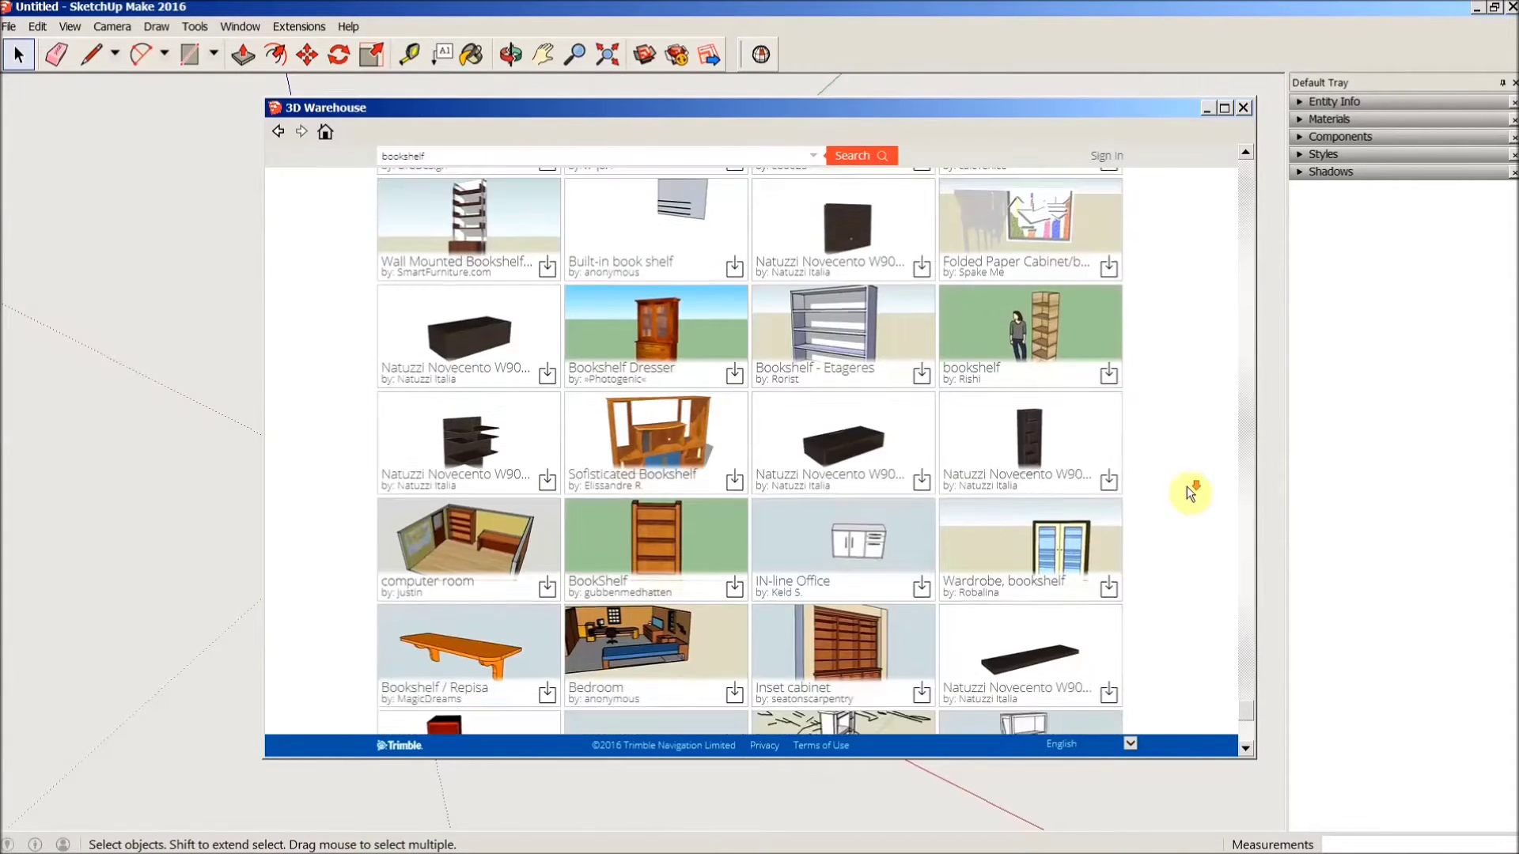
scroll(1187, 486, down, 2)
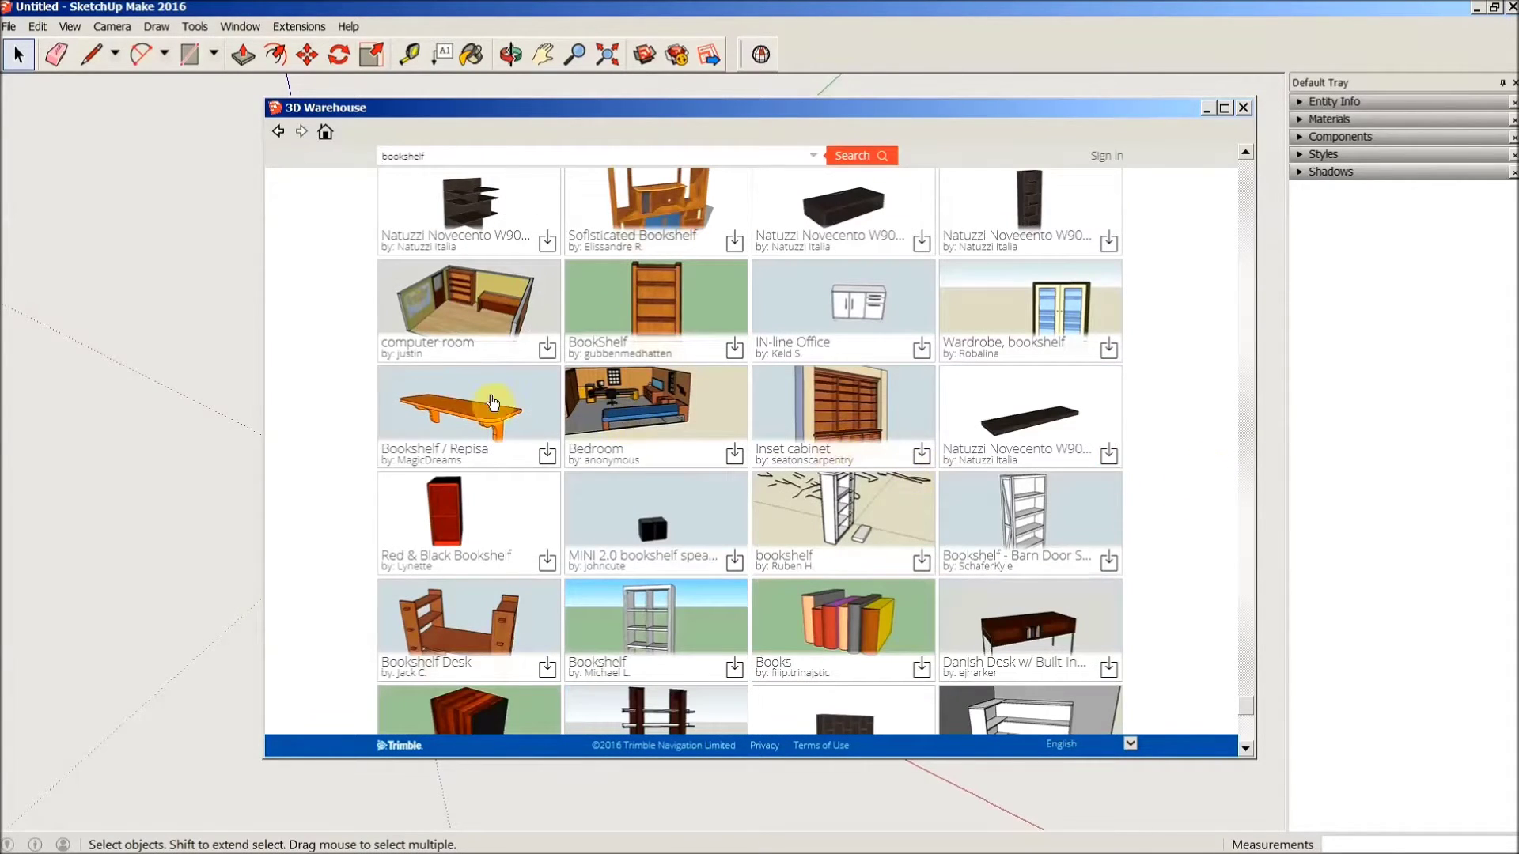
- Download the "Bookshelf / Repisa" model directly into the current model and place it near the origin, between the red and green axes
click(462, 417)
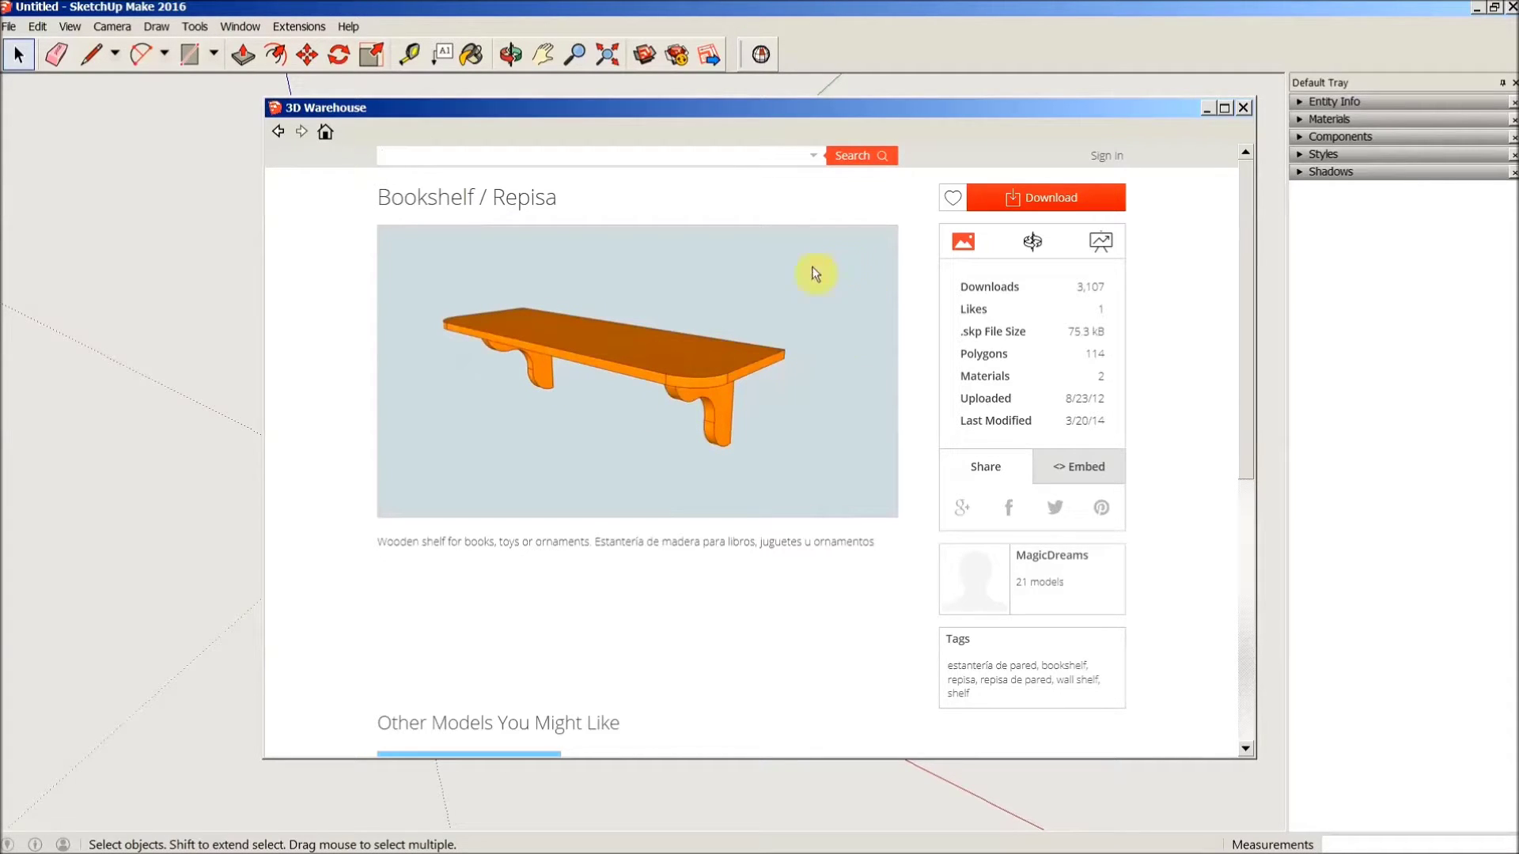
click(1062, 201)
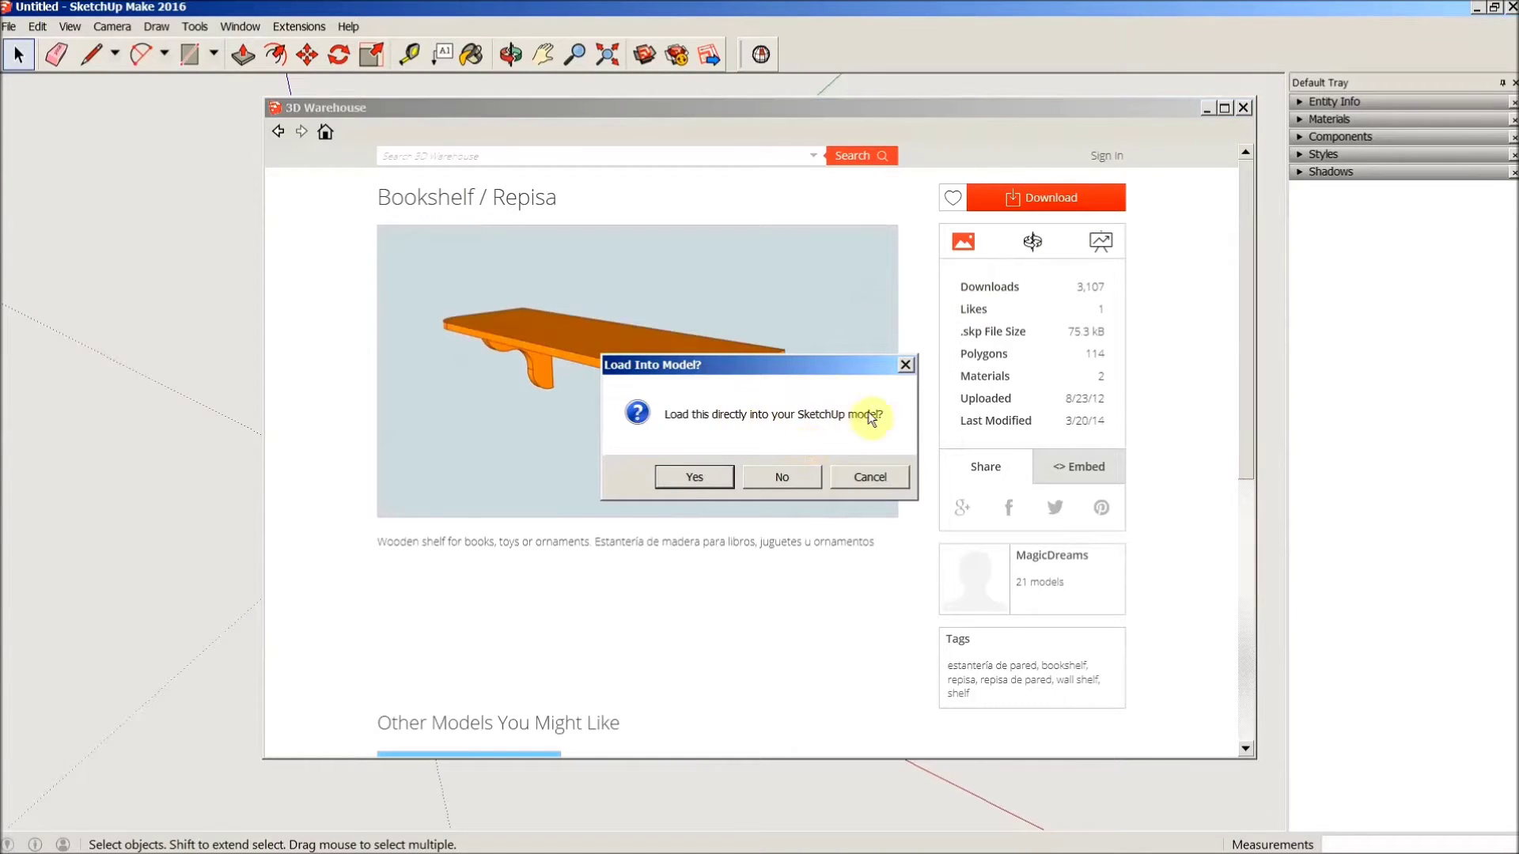
click(695, 477)
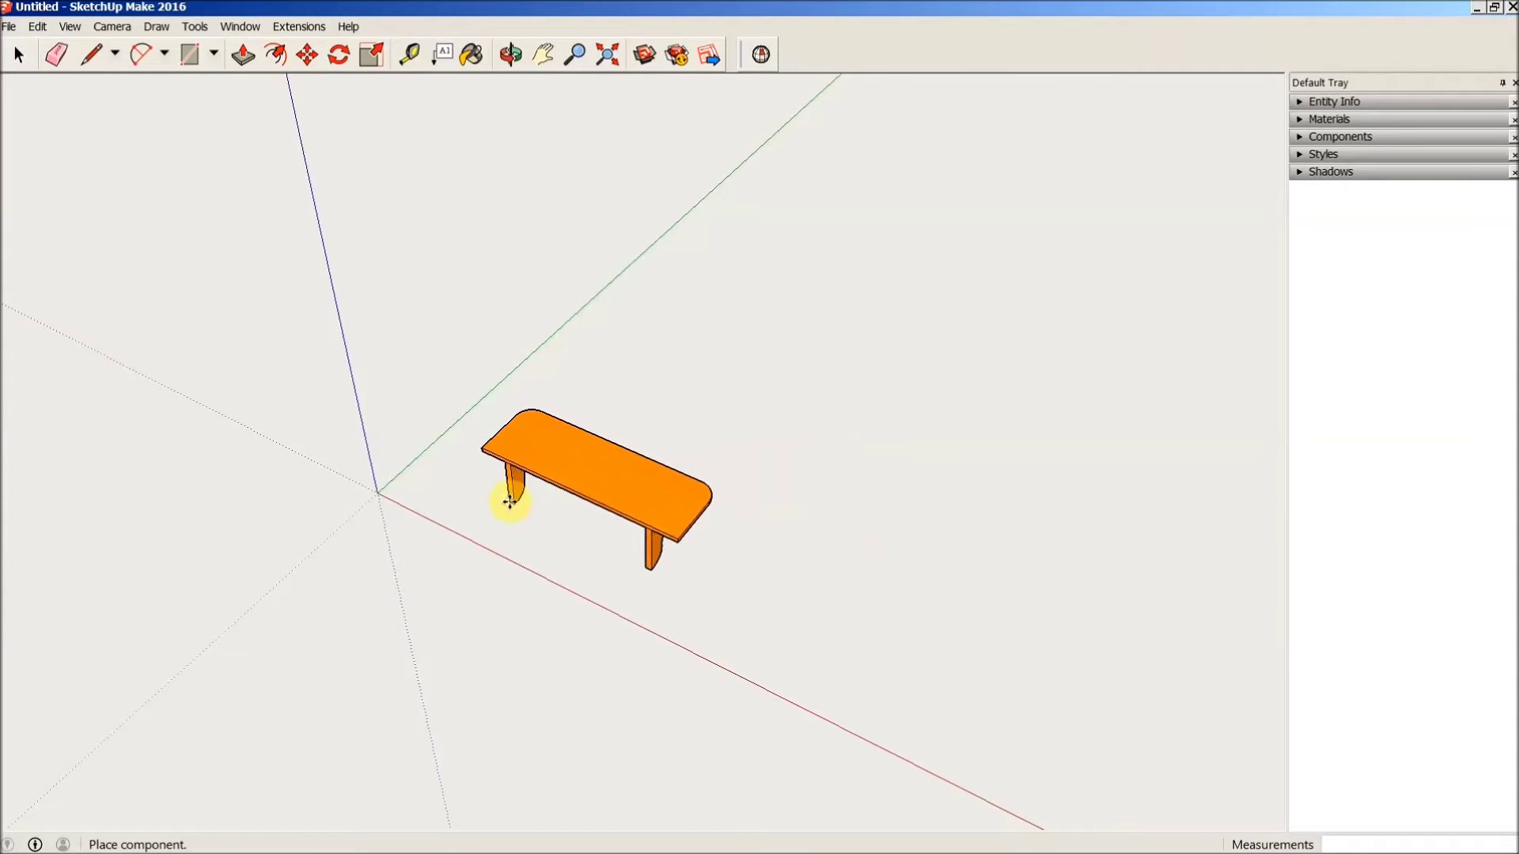
click(510, 503)
middle_drag(549, 553, 820, 345)
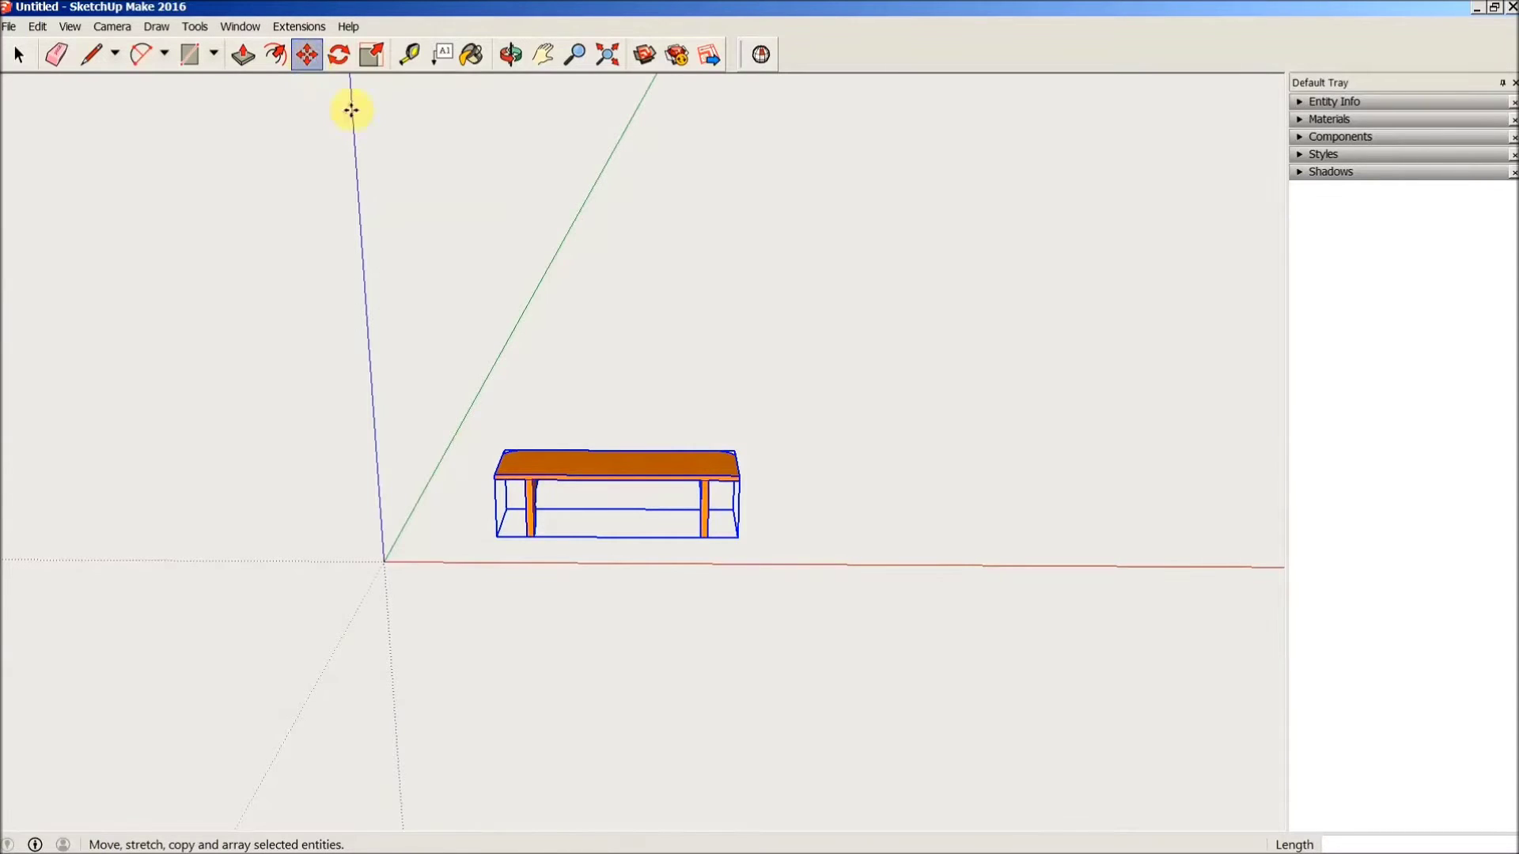
middle_drag(509, 258, 512, 475)
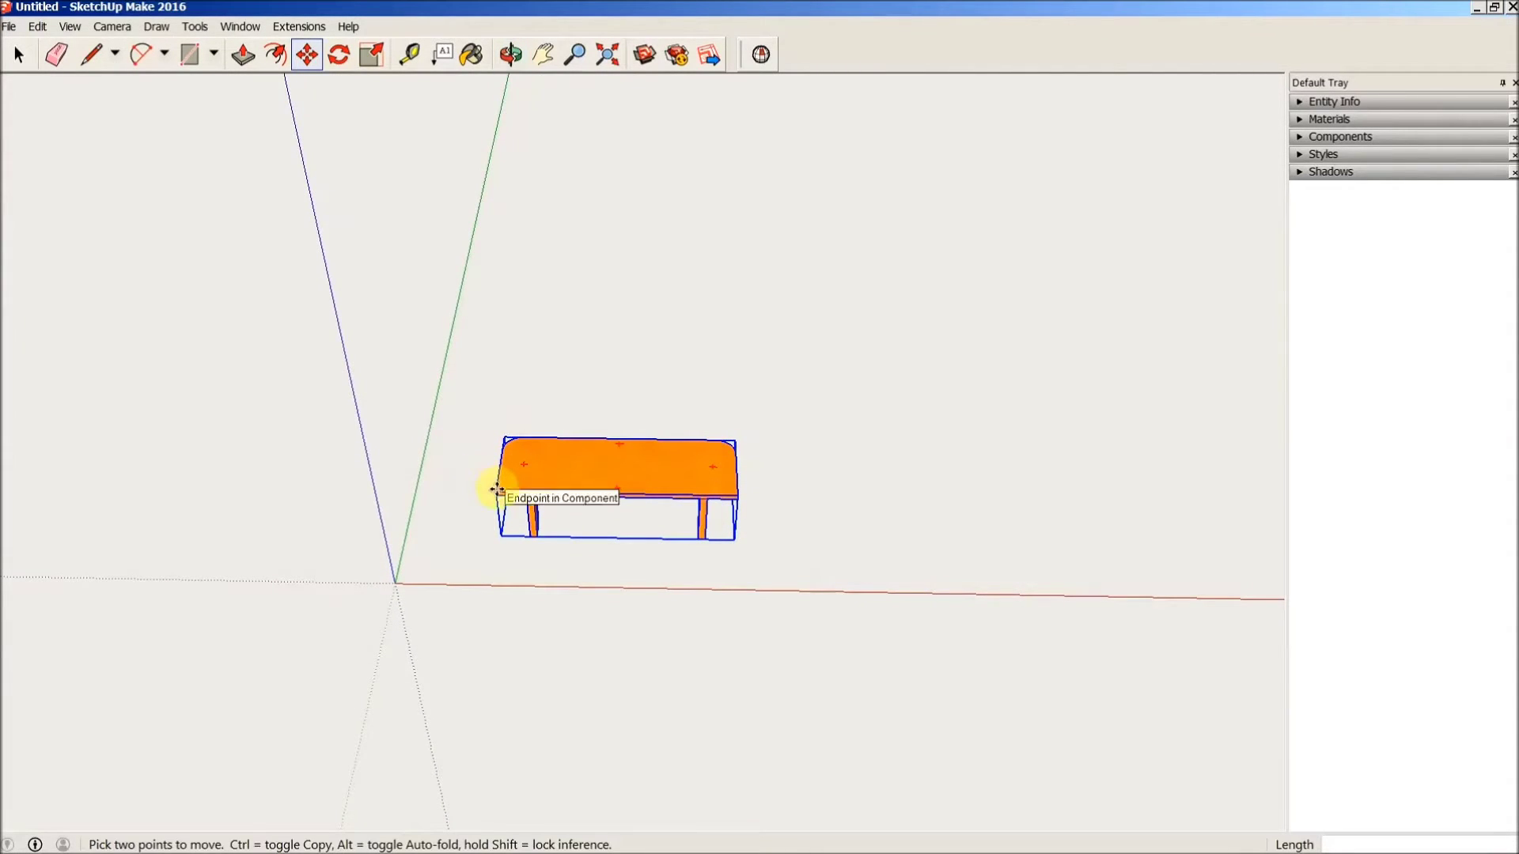
click(497, 489)
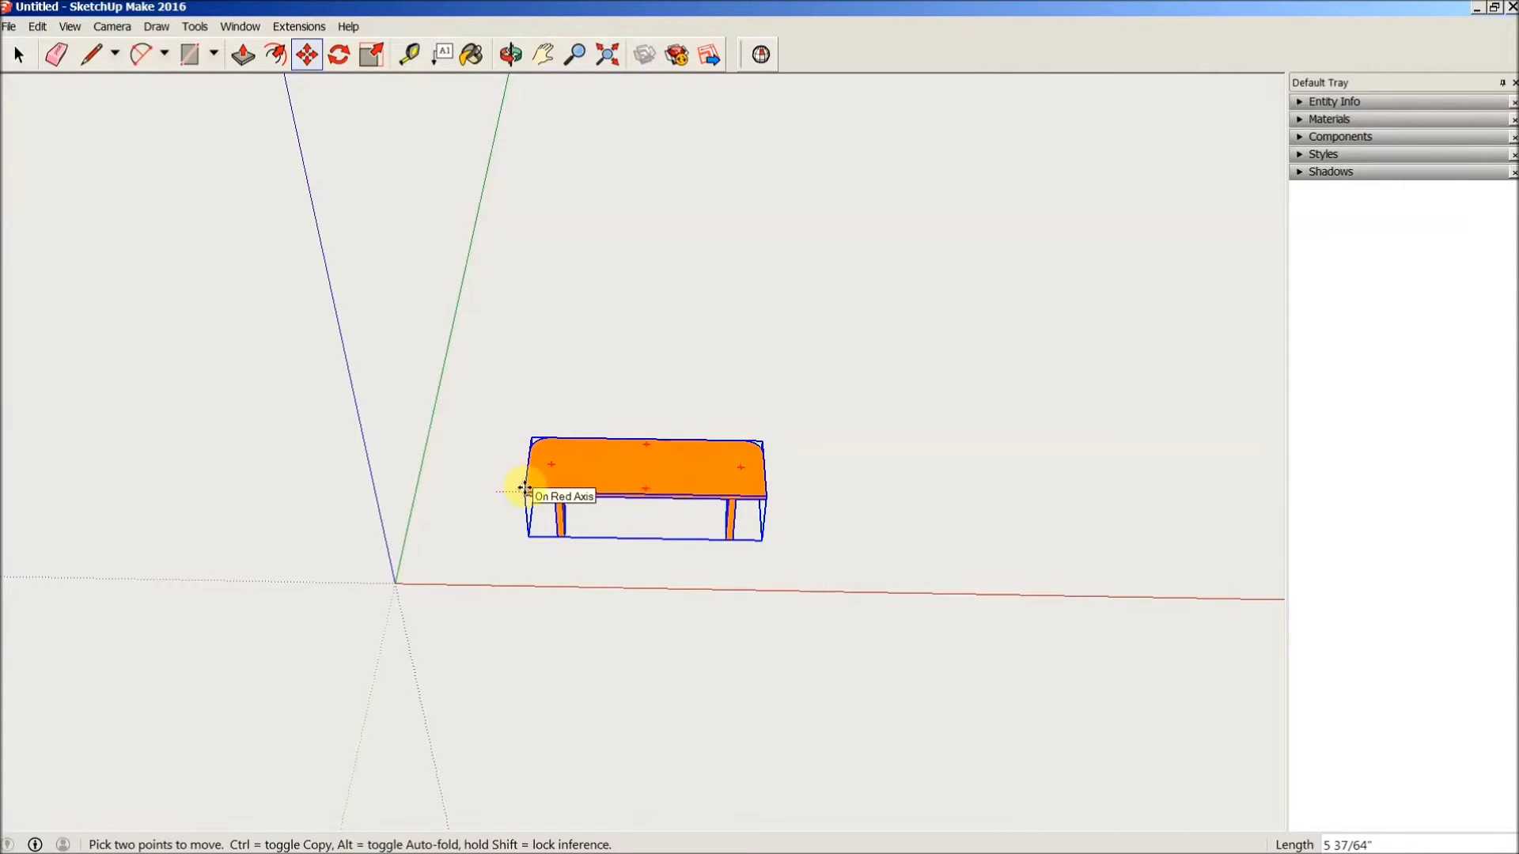
click(499, 491)
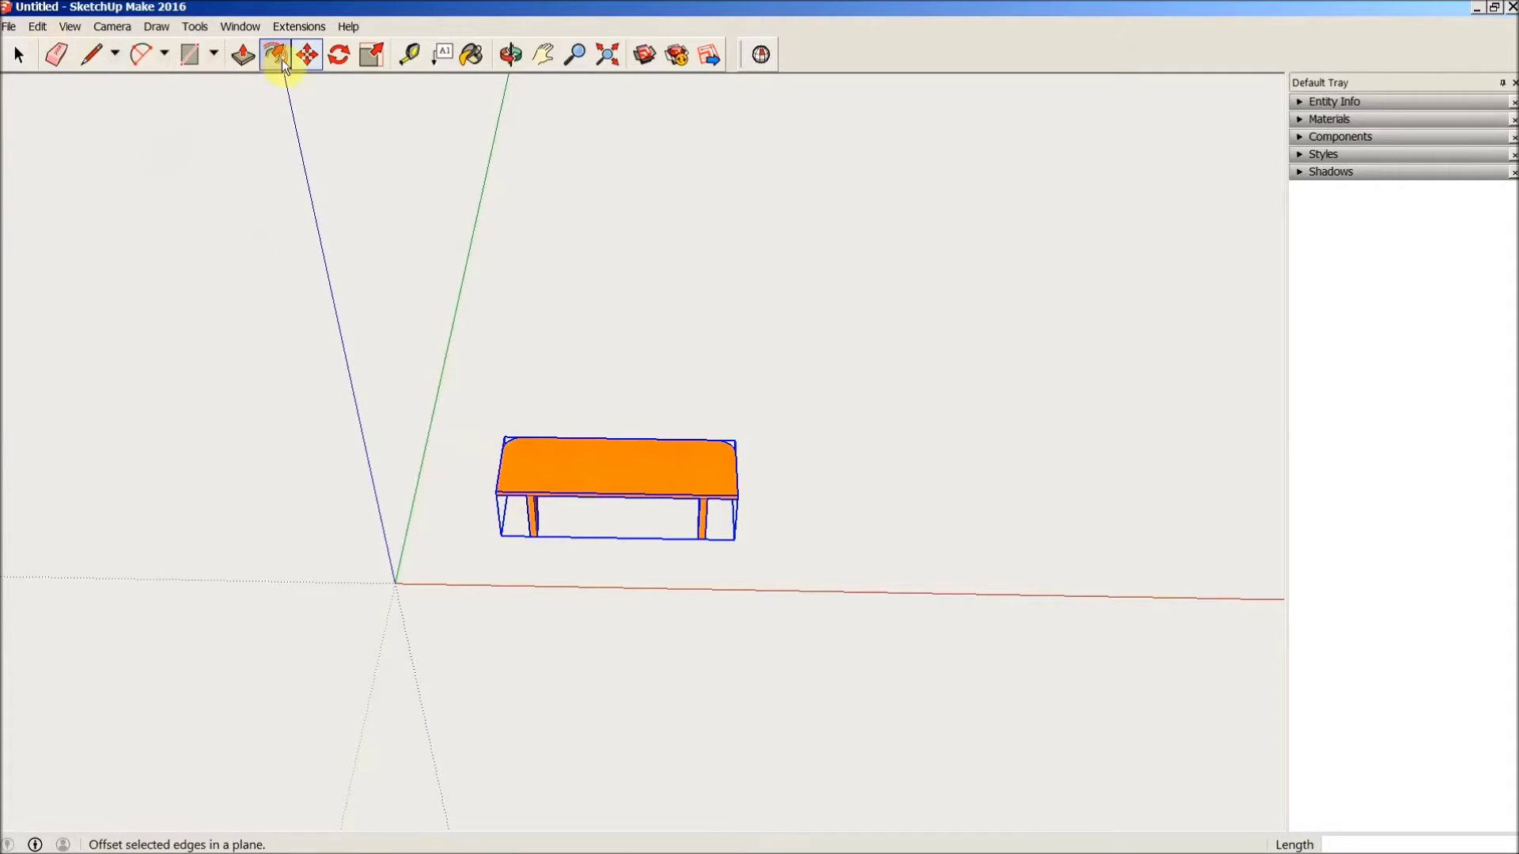
- Rotate the shelf 180 degrees horizontally about the end corner of its straight long edge nearest the origin
click(342, 58)
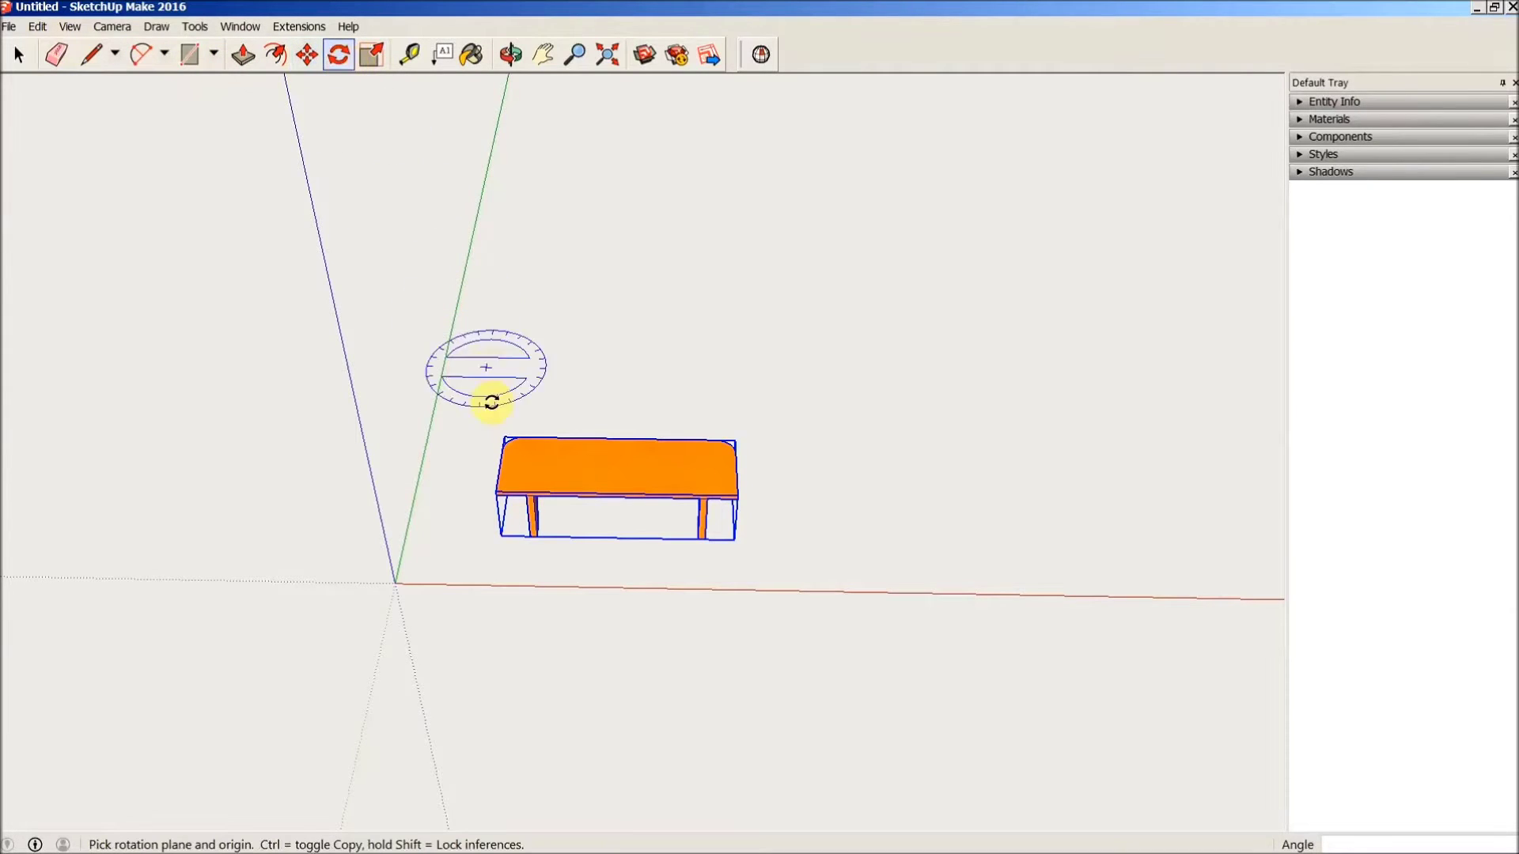
click(498, 491)
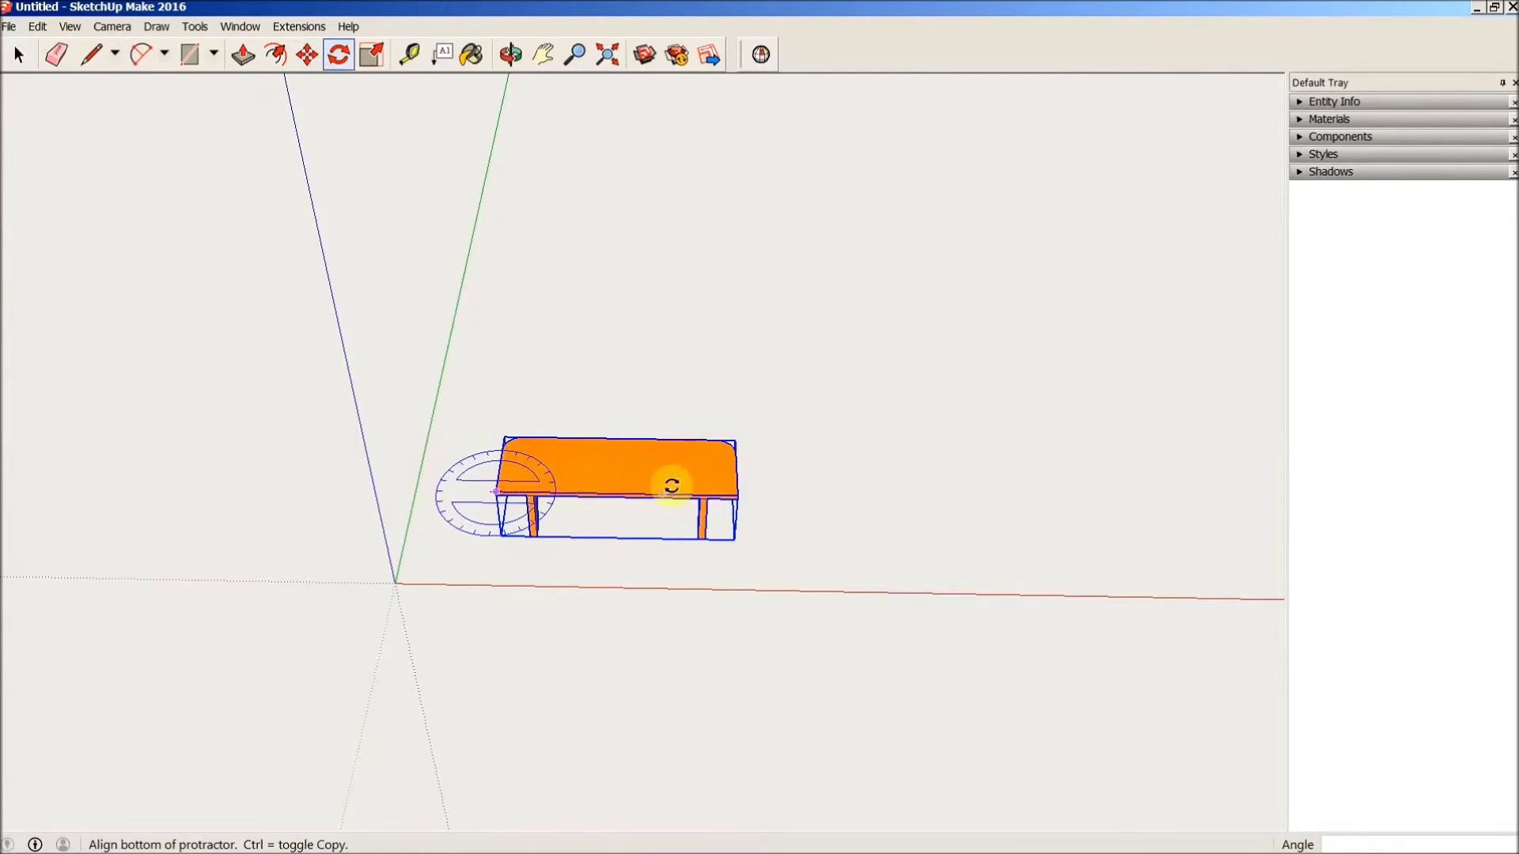
click(734, 489)
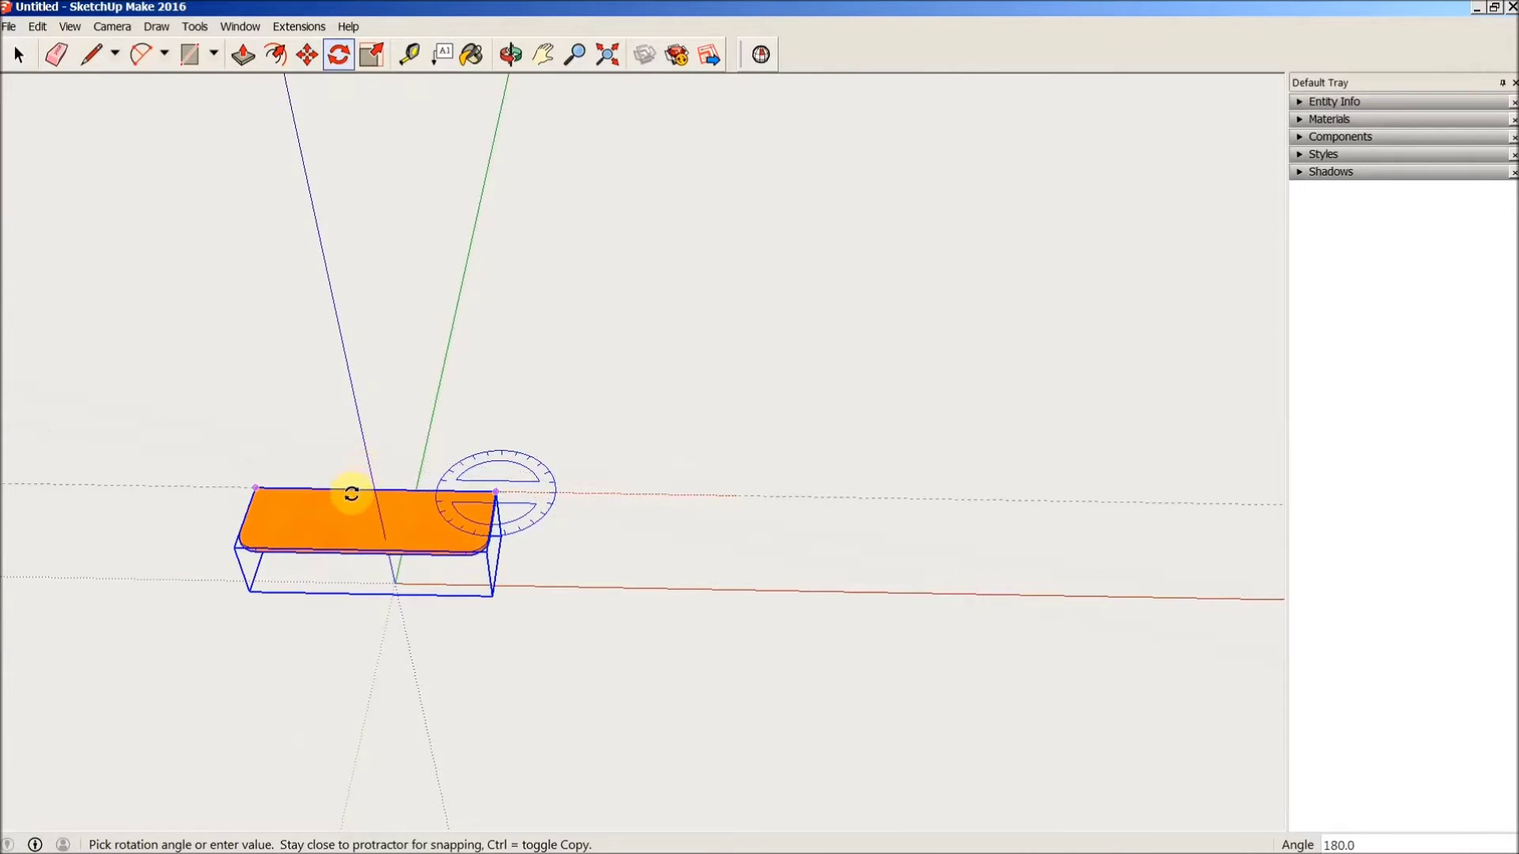
click(351, 493)
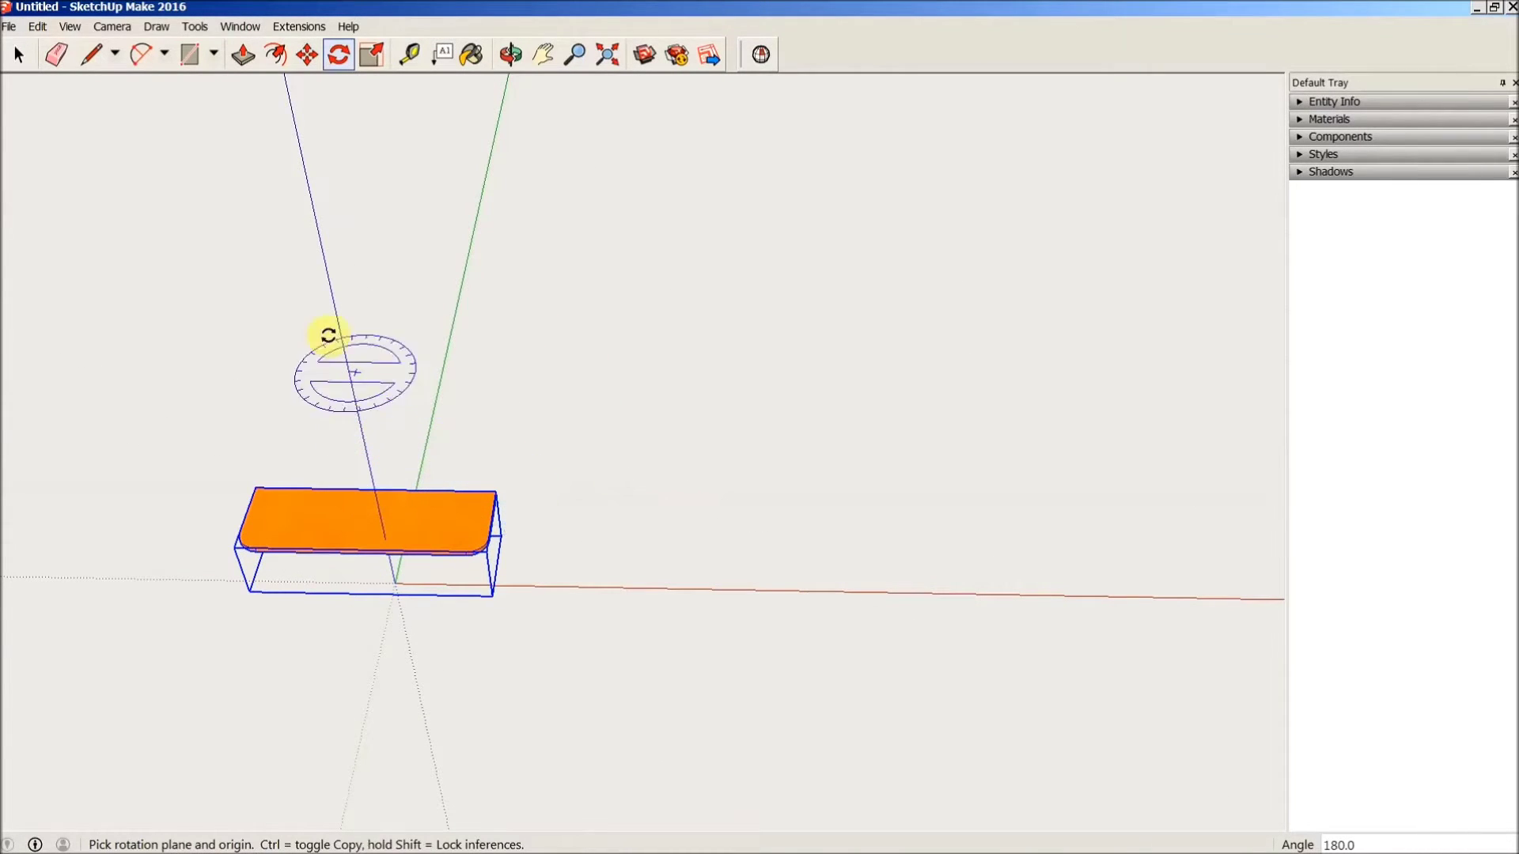
- Move the rotated shelf about 35" in the positive red direction so it lies beyond the green axis
click(307, 54)
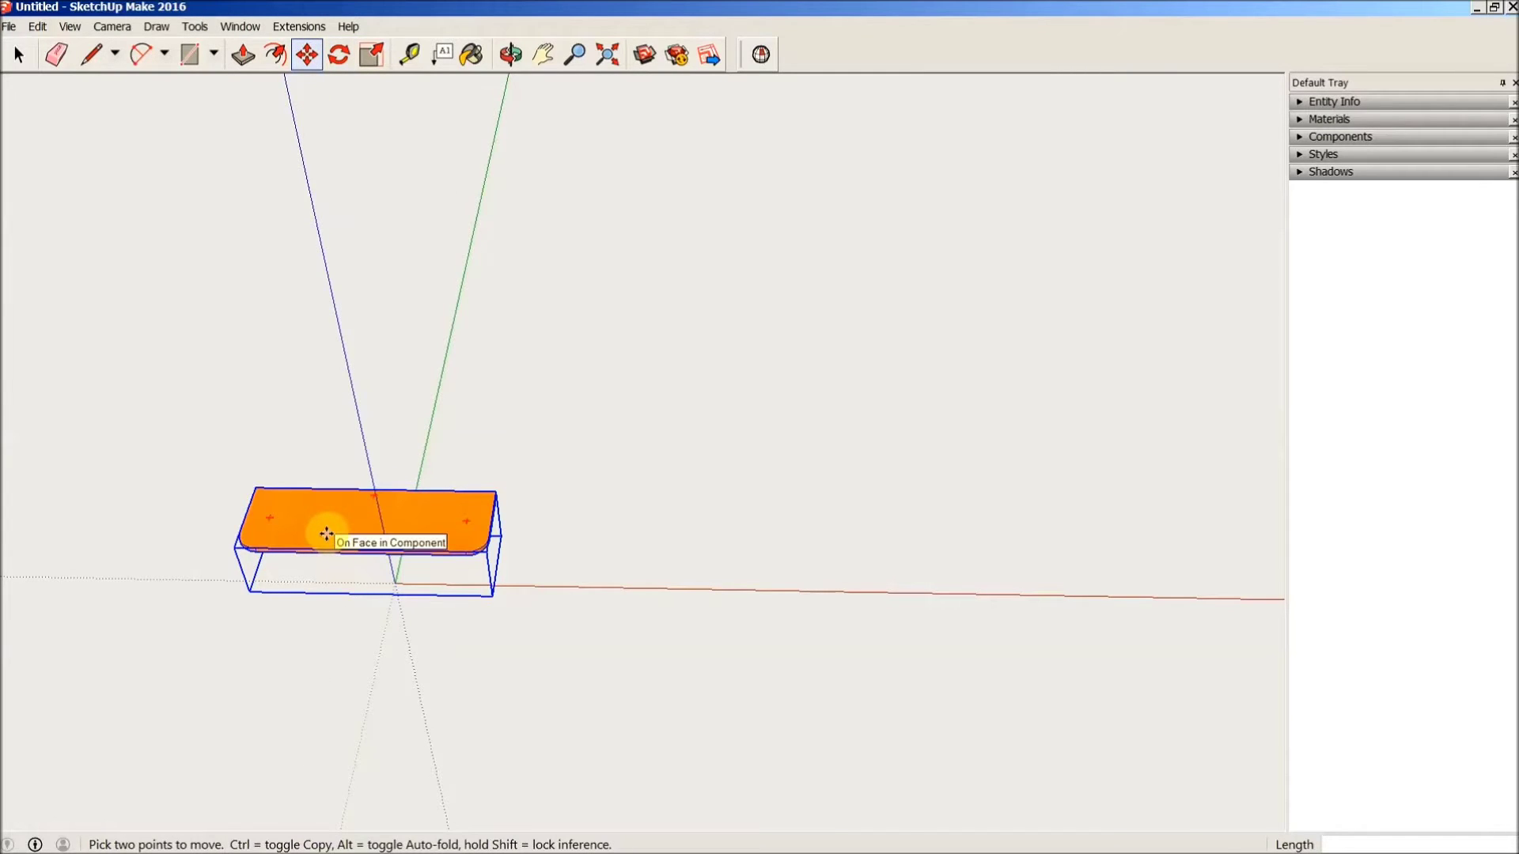
drag(326, 535, 511, 537)
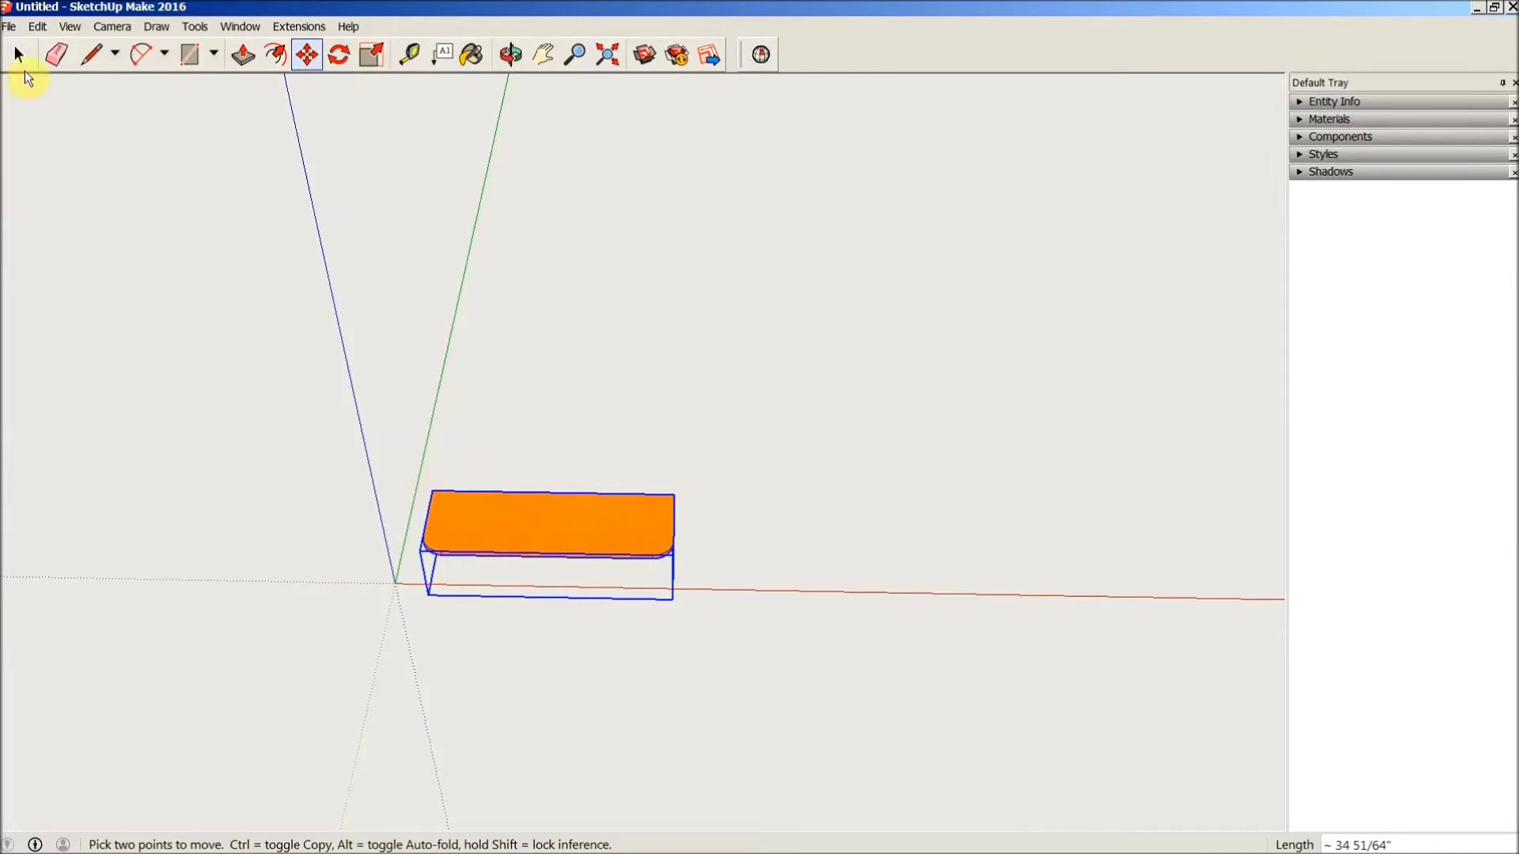
click(19, 55)
- Examine the rotated shelf from above, below, the front and the side, including how its two brackets support the board
middle_drag(625, 669, 585, 337)
mouse_move(777, 494)
middle_down()
mouse_move(791, 454)
mouse_move(867, 438)
mouse_move(817, 488)
mouse_move(748, 479)
mouse_move(770, 494)
middle_up()
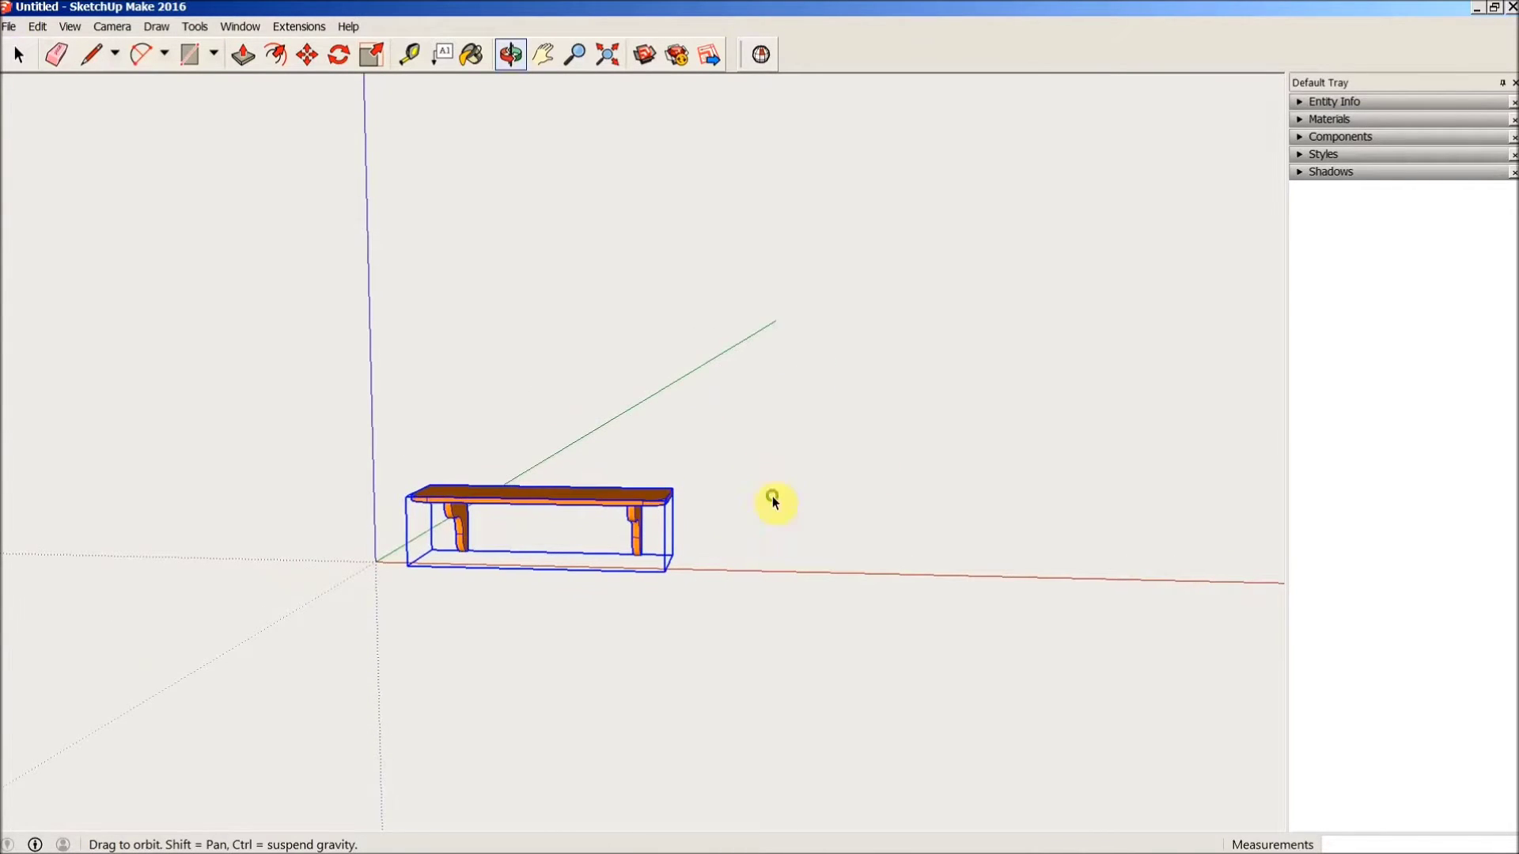
middle_drag(475, 420, 505, 466)
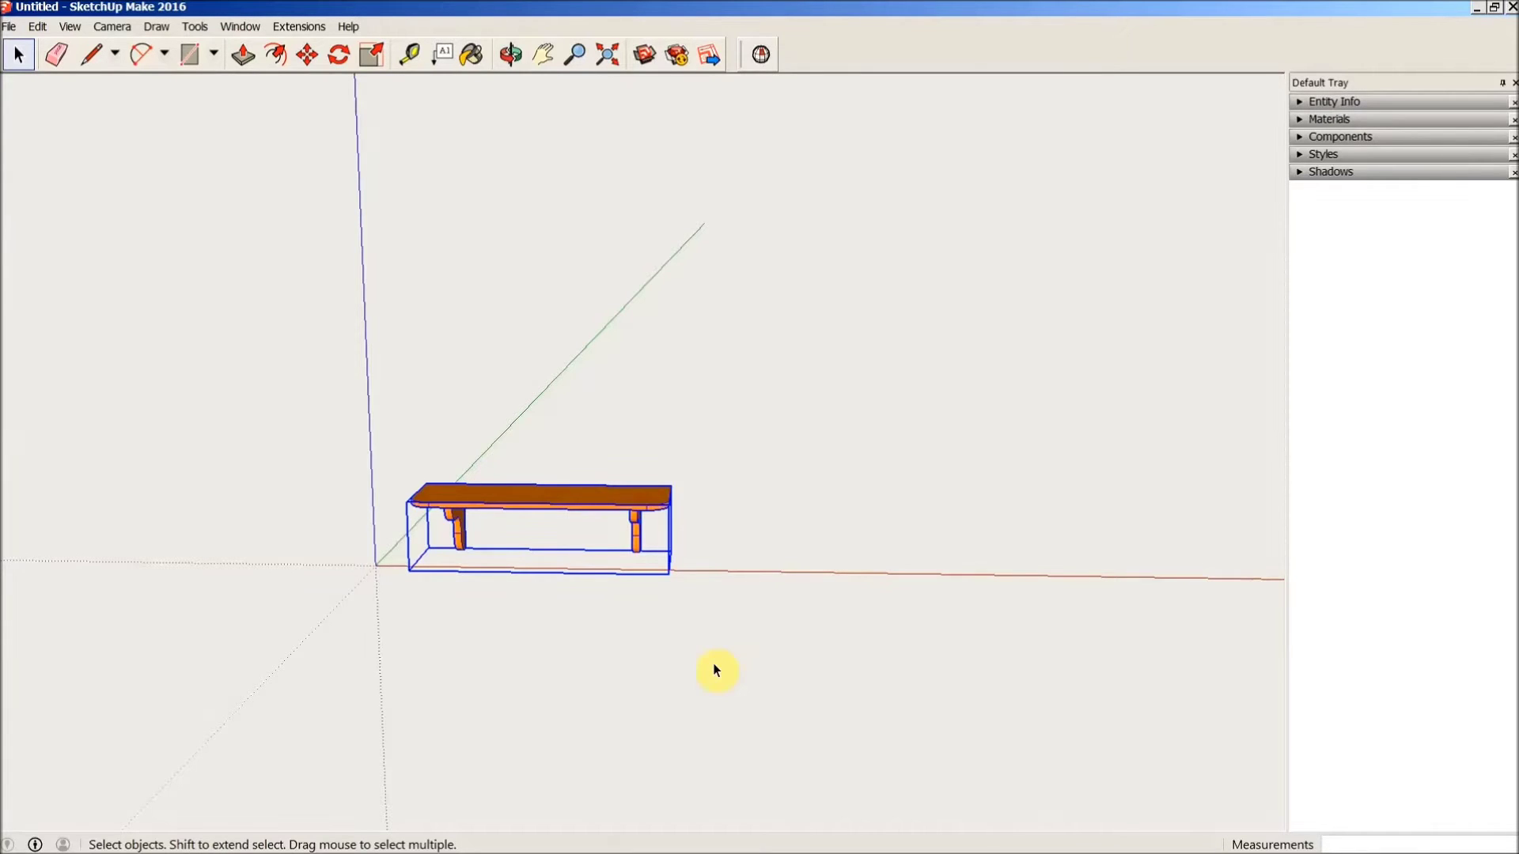
middle_drag(533, 663, 548, 598)
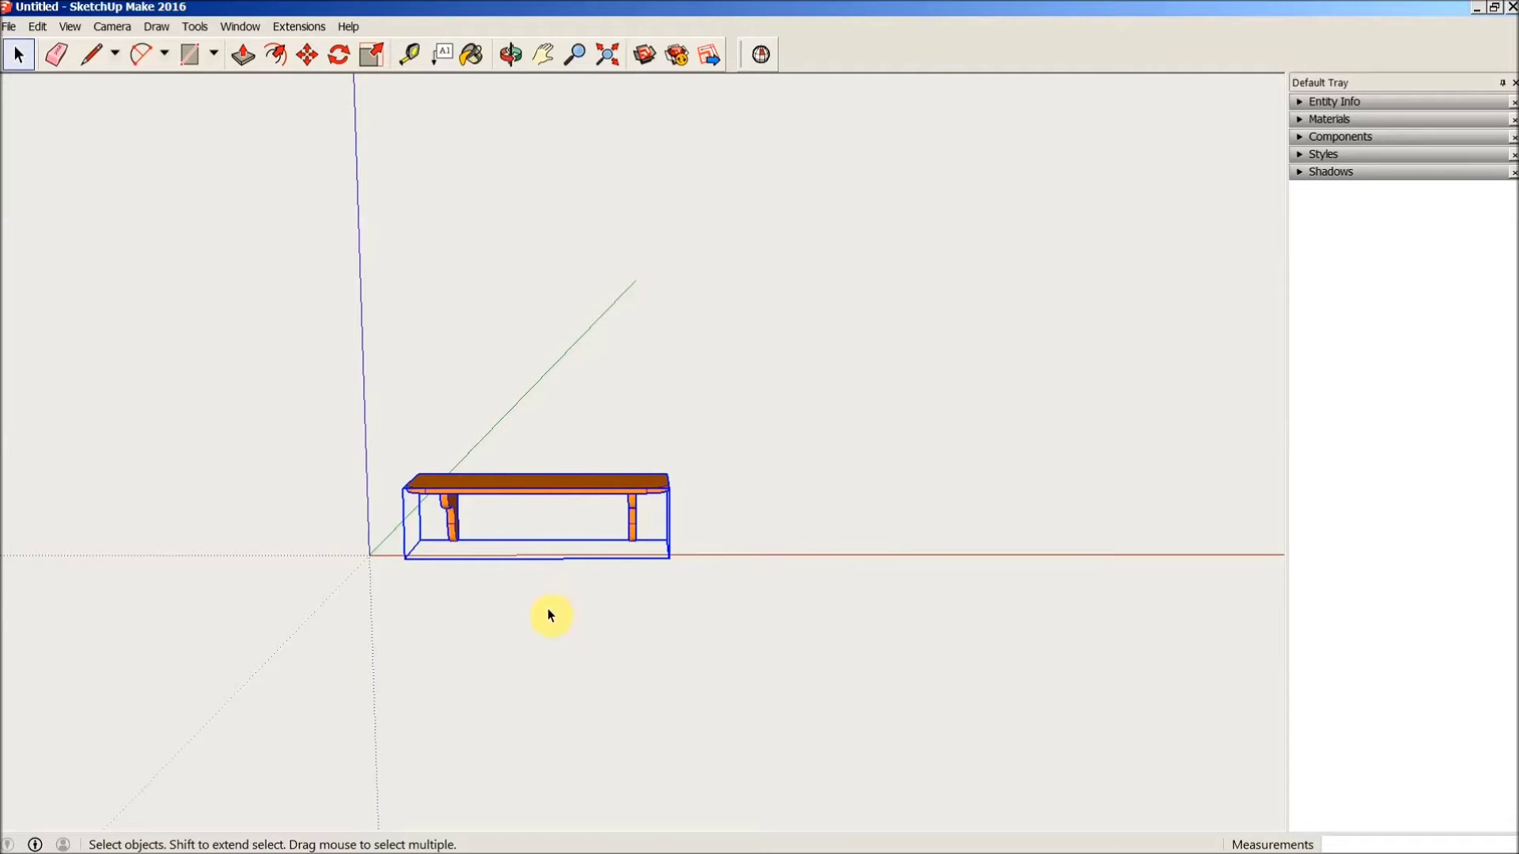
middle_drag(550, 614, 522, 358)
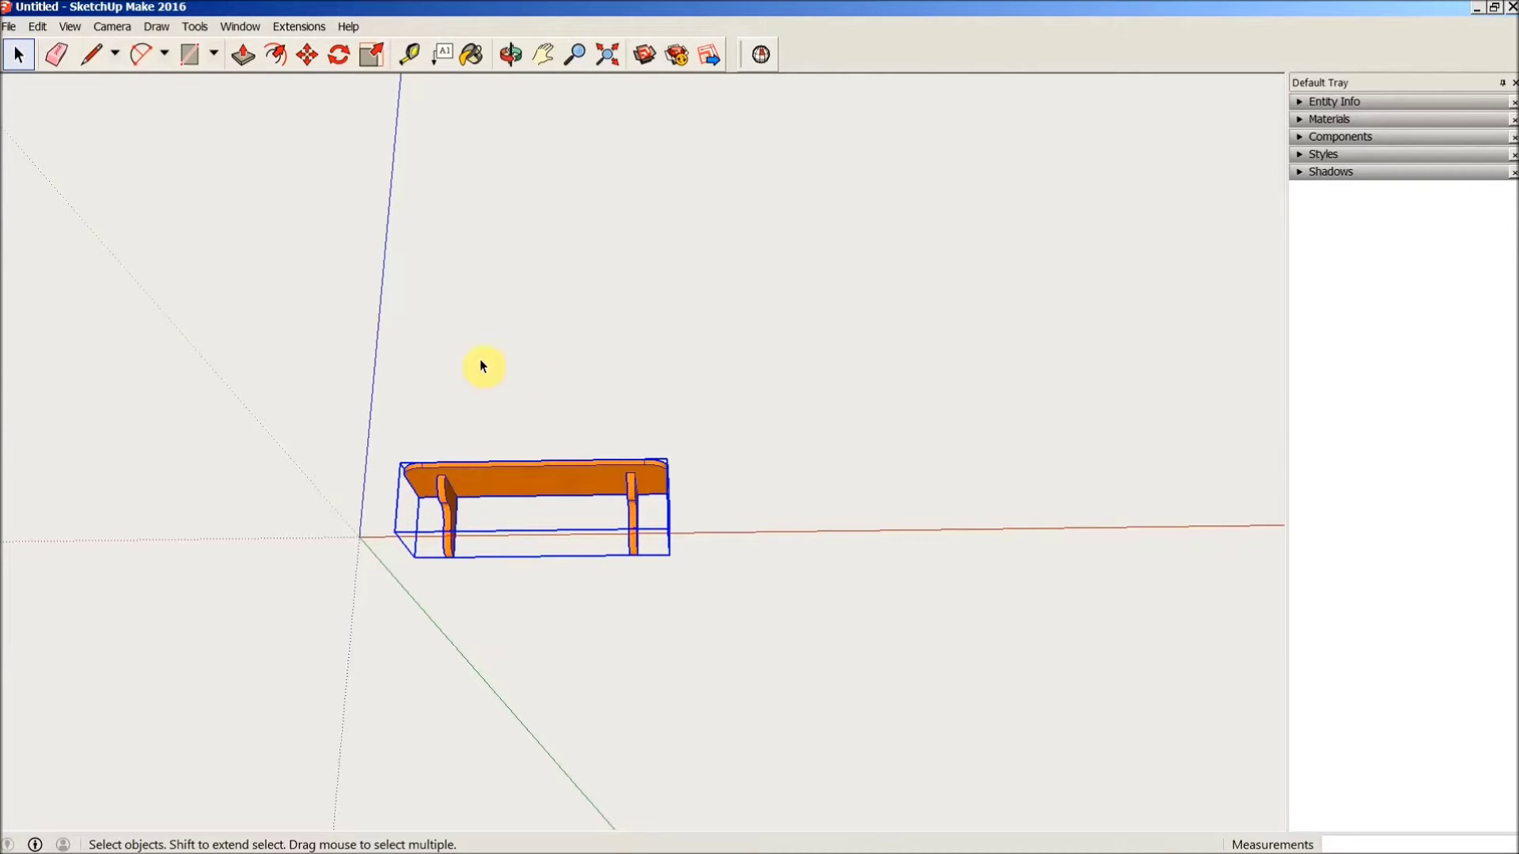
middle_drag(481, 366, 496, 431)
middle_drag(451, 327, 447, 389)
scroll(349, 490, up, 4)
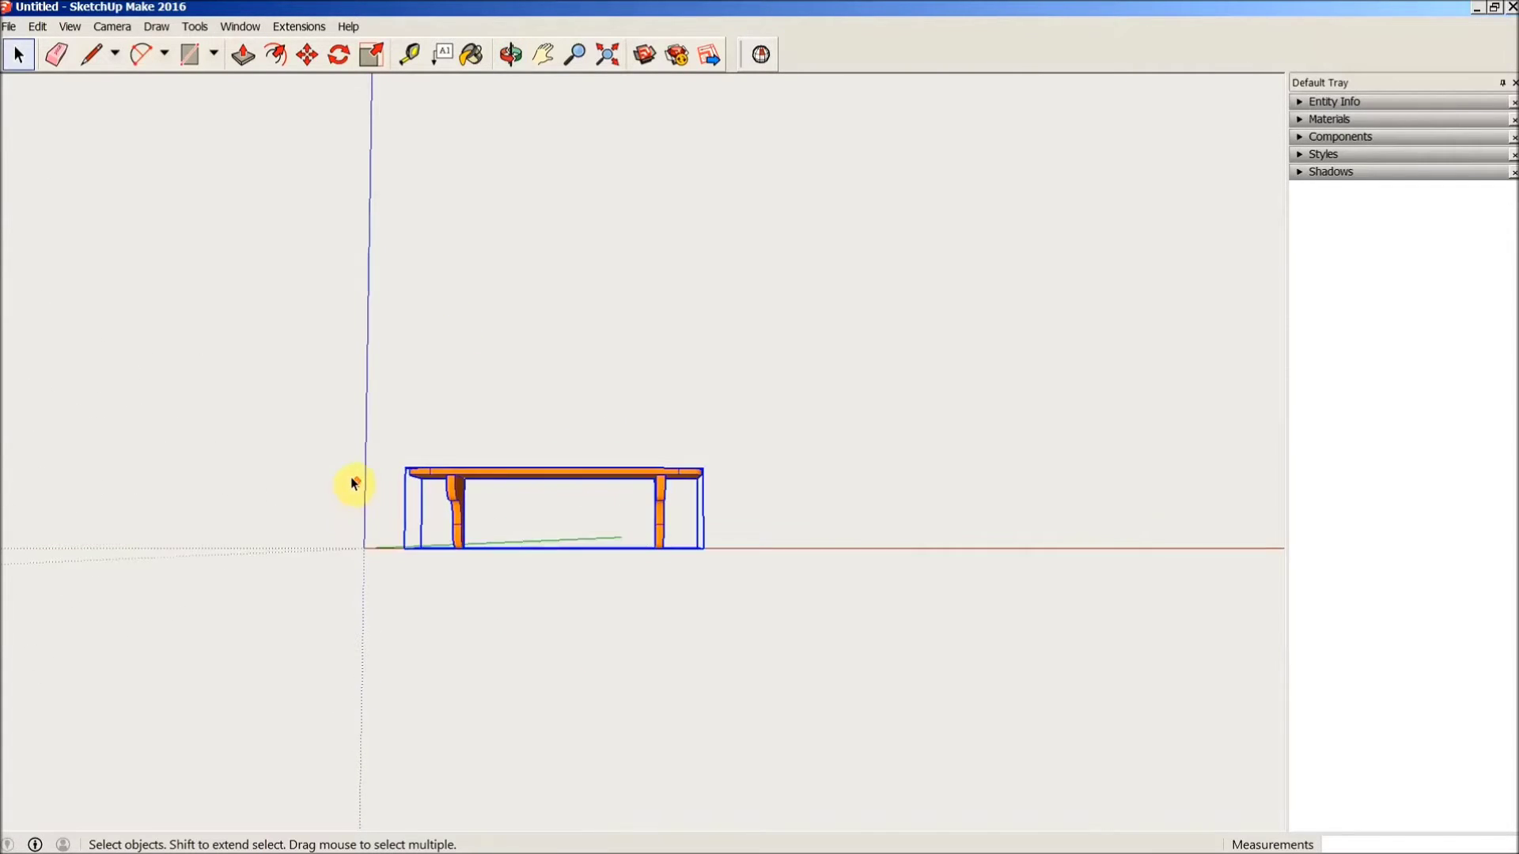
middle_drag(566, 398, 600, 319)
scroll(559, 447, up, 1)
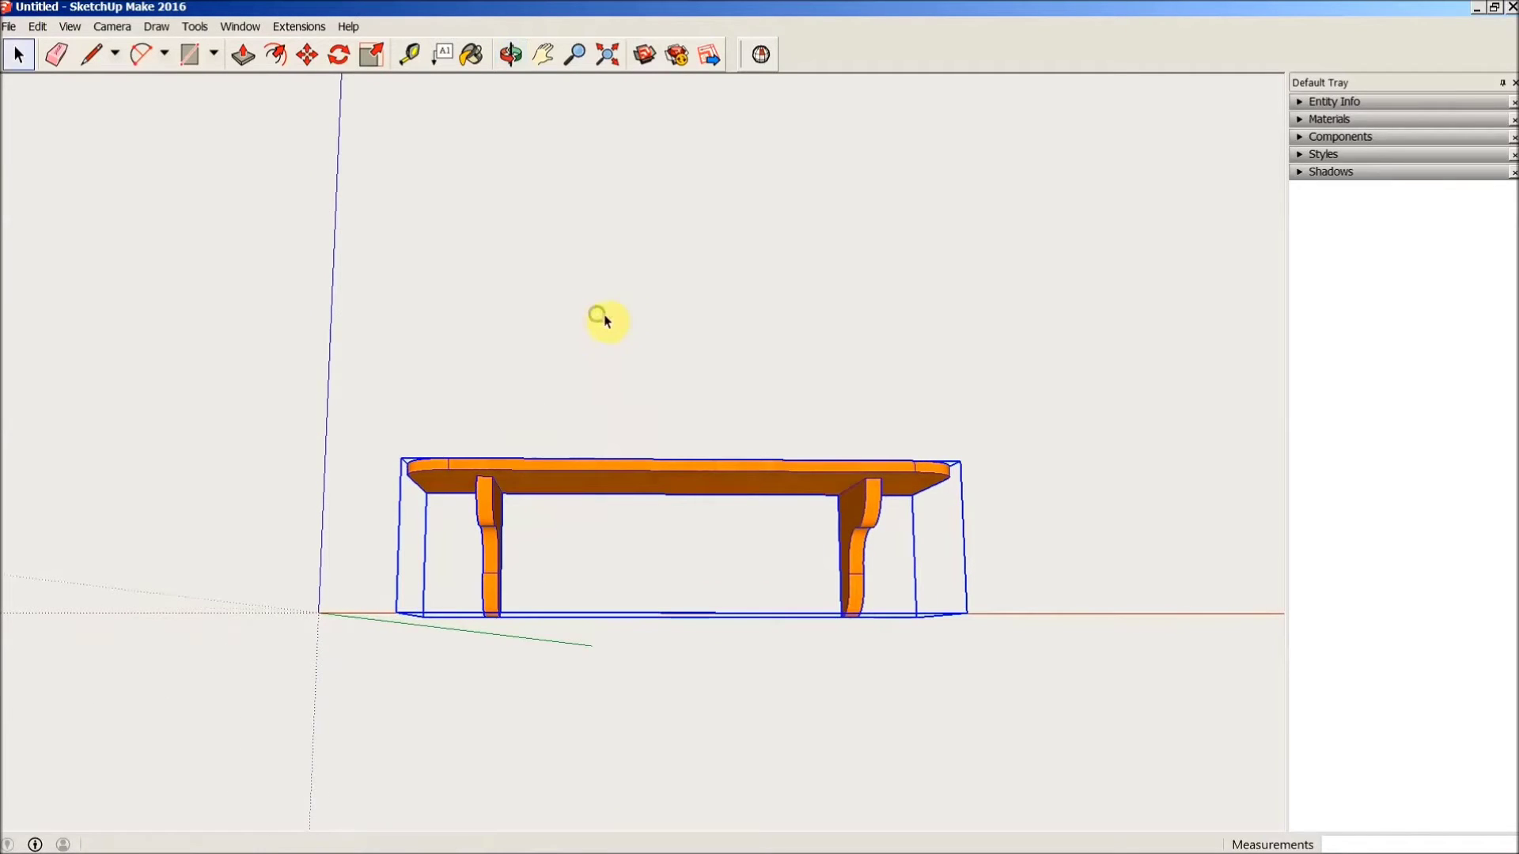
middle_drag(751, 352, 739, 315)
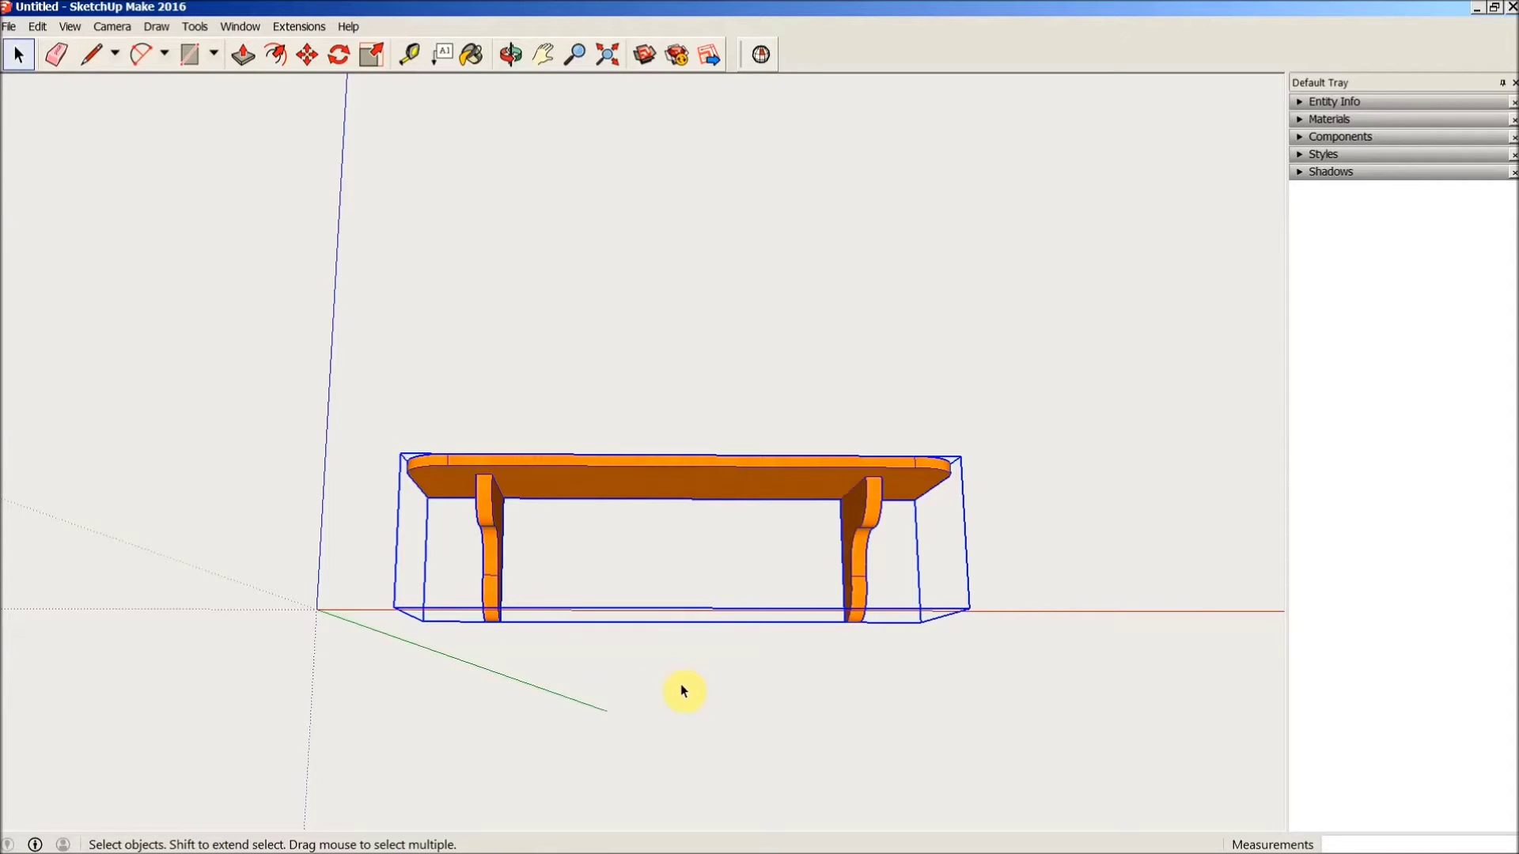
middle_drag(761, 667, 962, 638)
middle_drag(1086, 645, 924, 601)
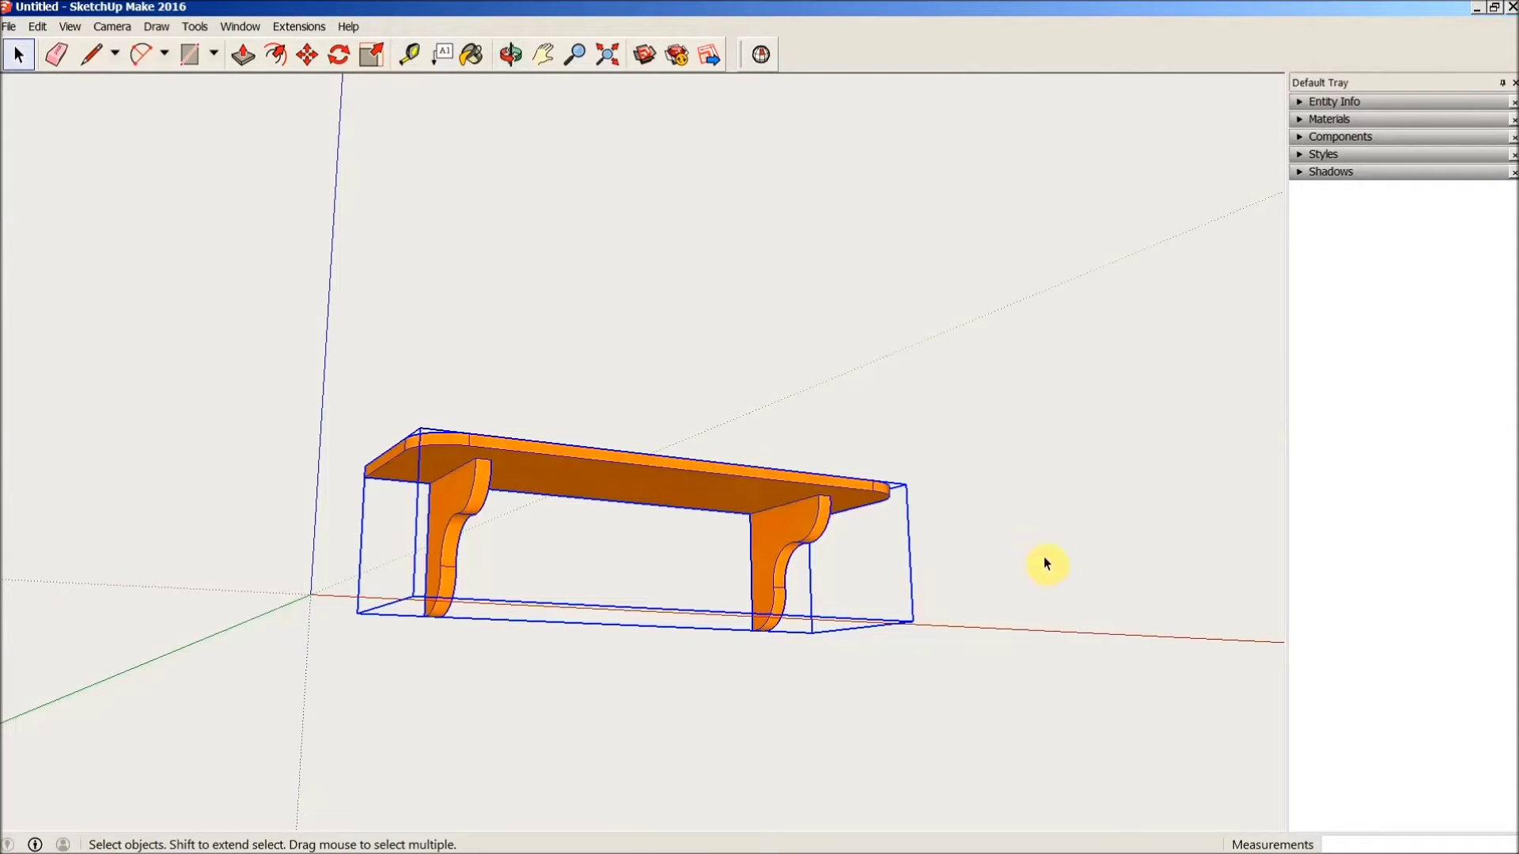
middle_drag(1044, 562, 846, 344)
middle_drag(528, 279, 468, 309)
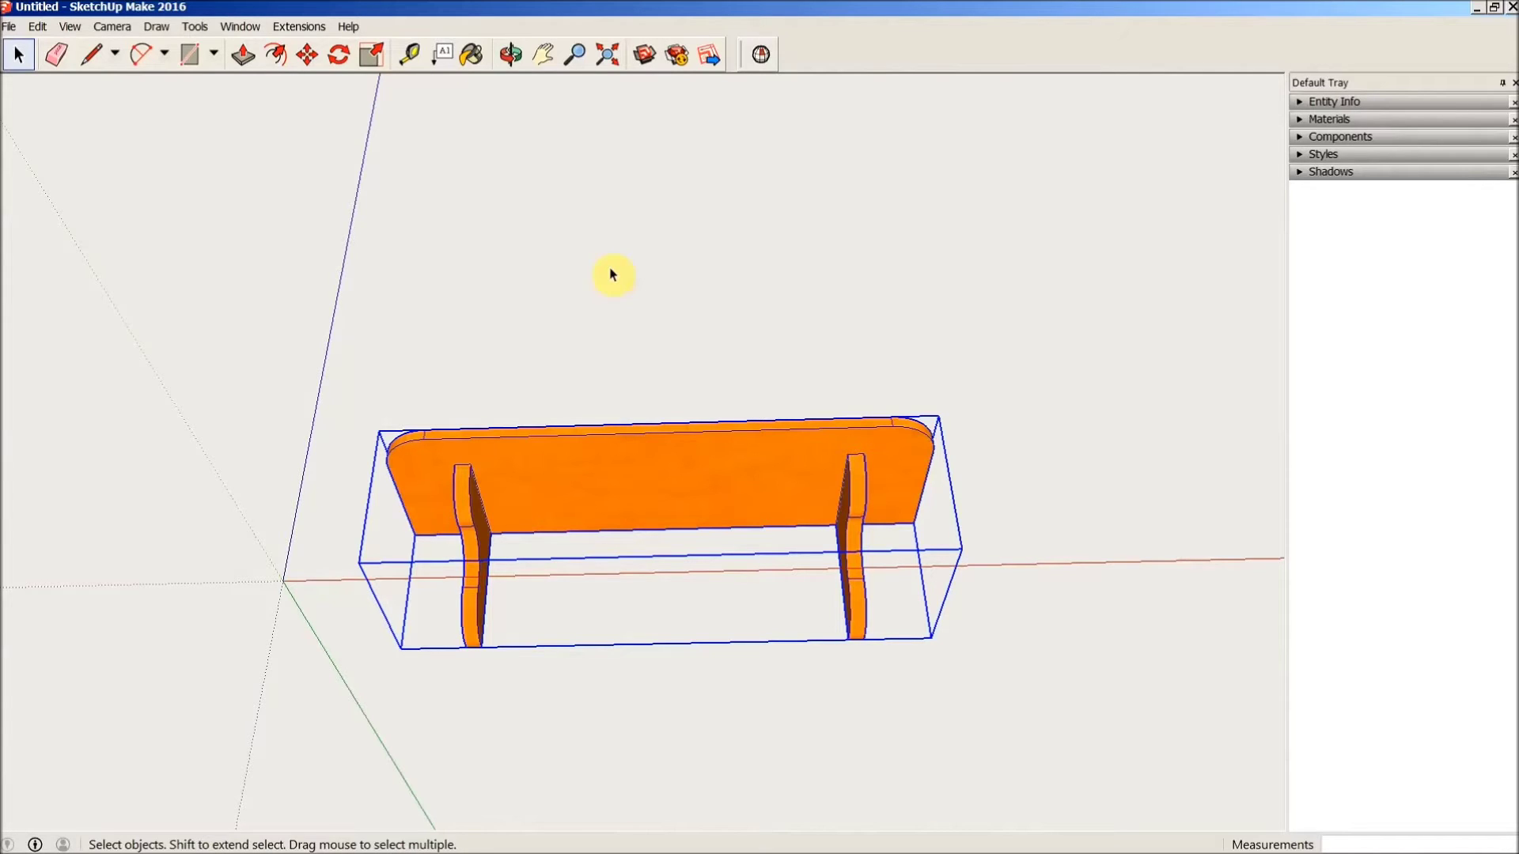
middle_drag(655, 264, 653, 378)
middle_drag(664, 288, 664, 361)
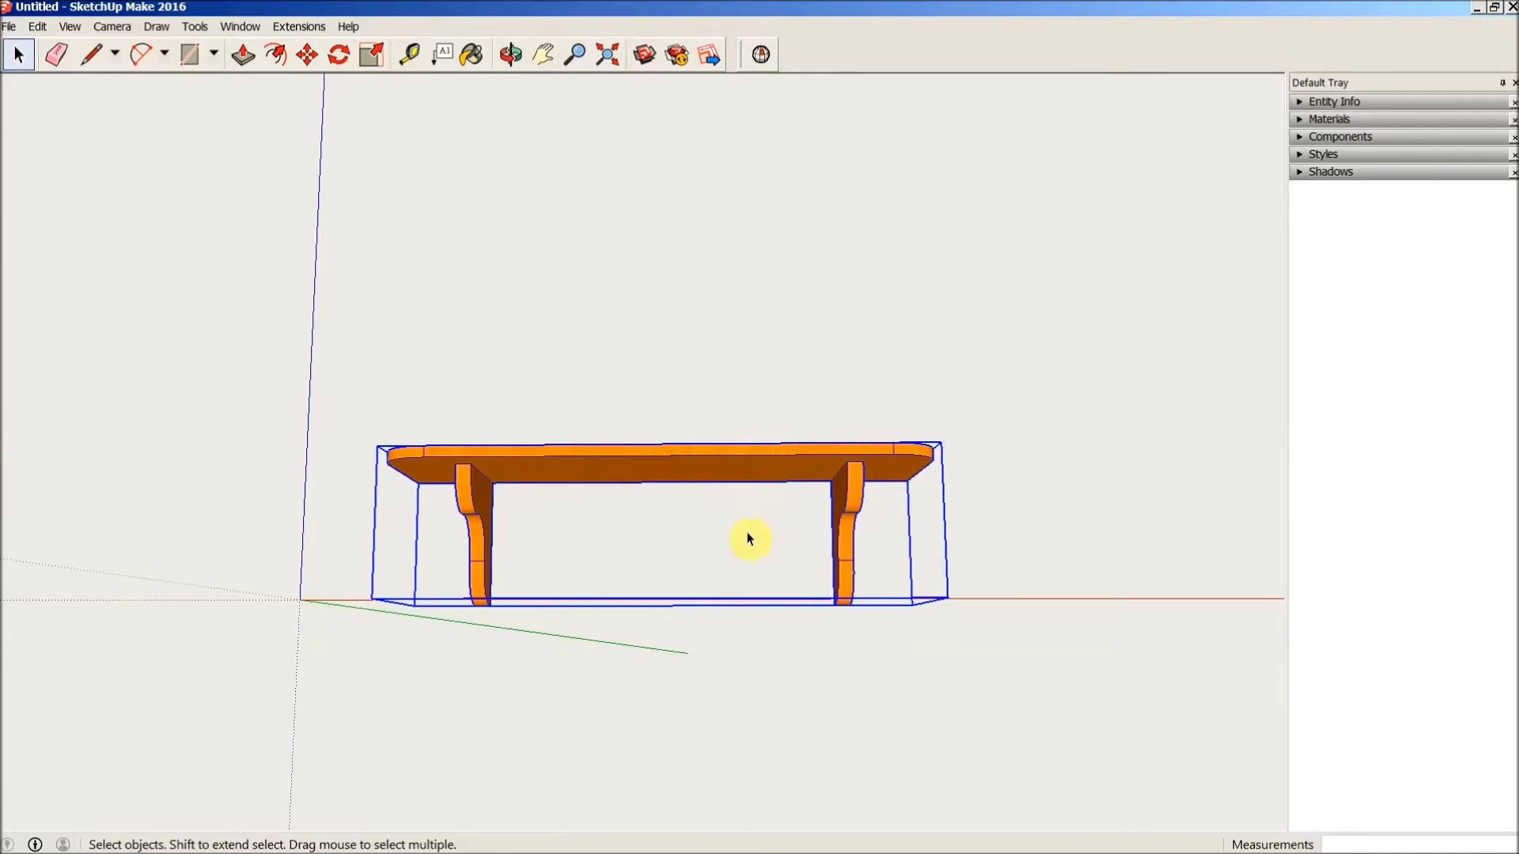
- Open the shelf component for editing, check its geometry from below and above with it selected, and close the component
key(o)
drag(643, 356, 628, 583)
key(space)
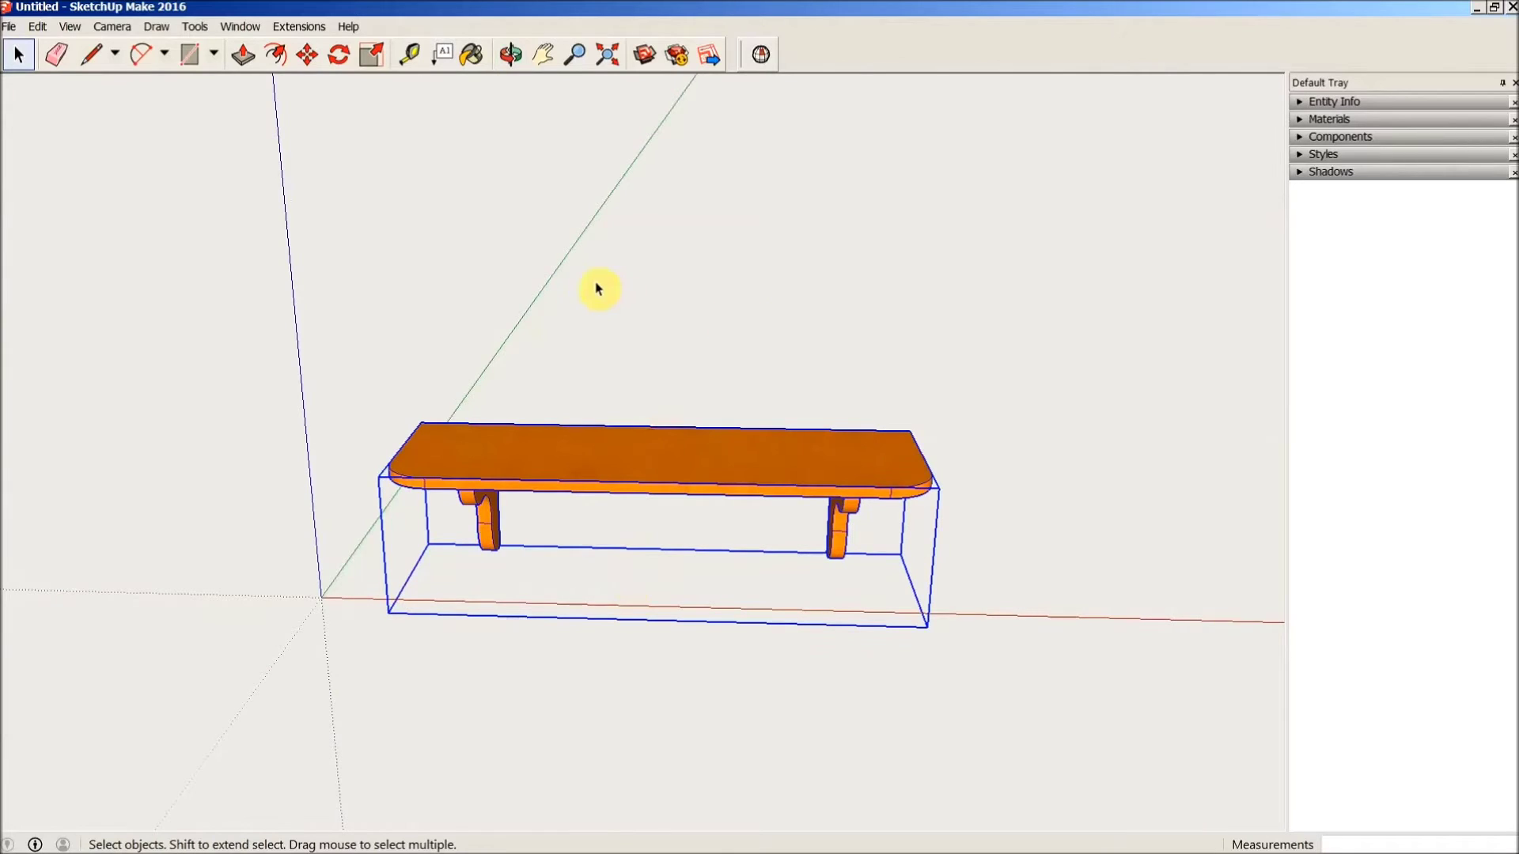
right_click(682, 452)
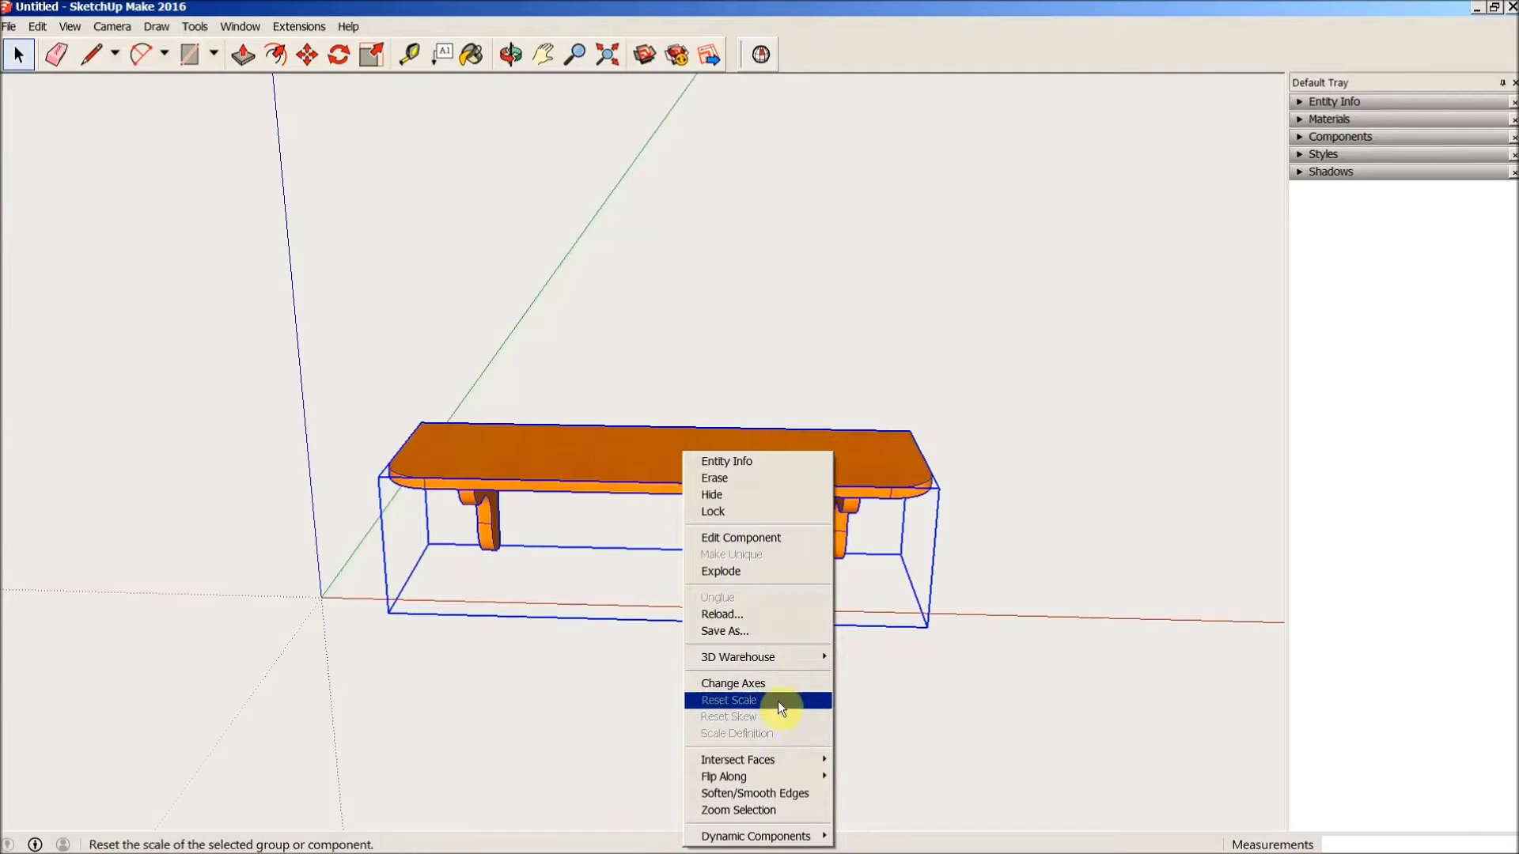
click(753, 539)
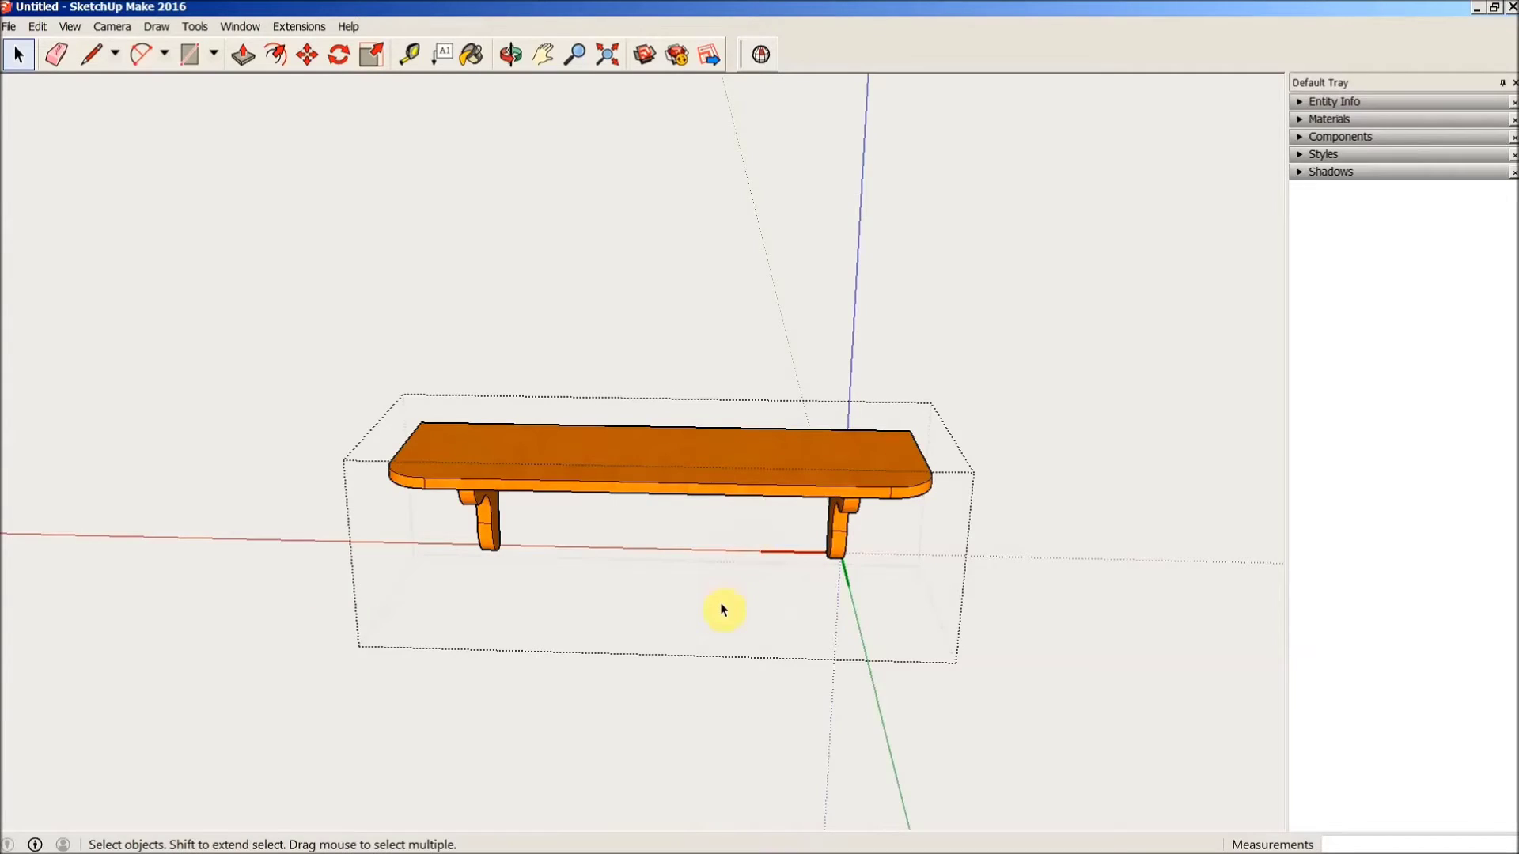
key(o)
drag(719, 567, 720, 371)
key(space)
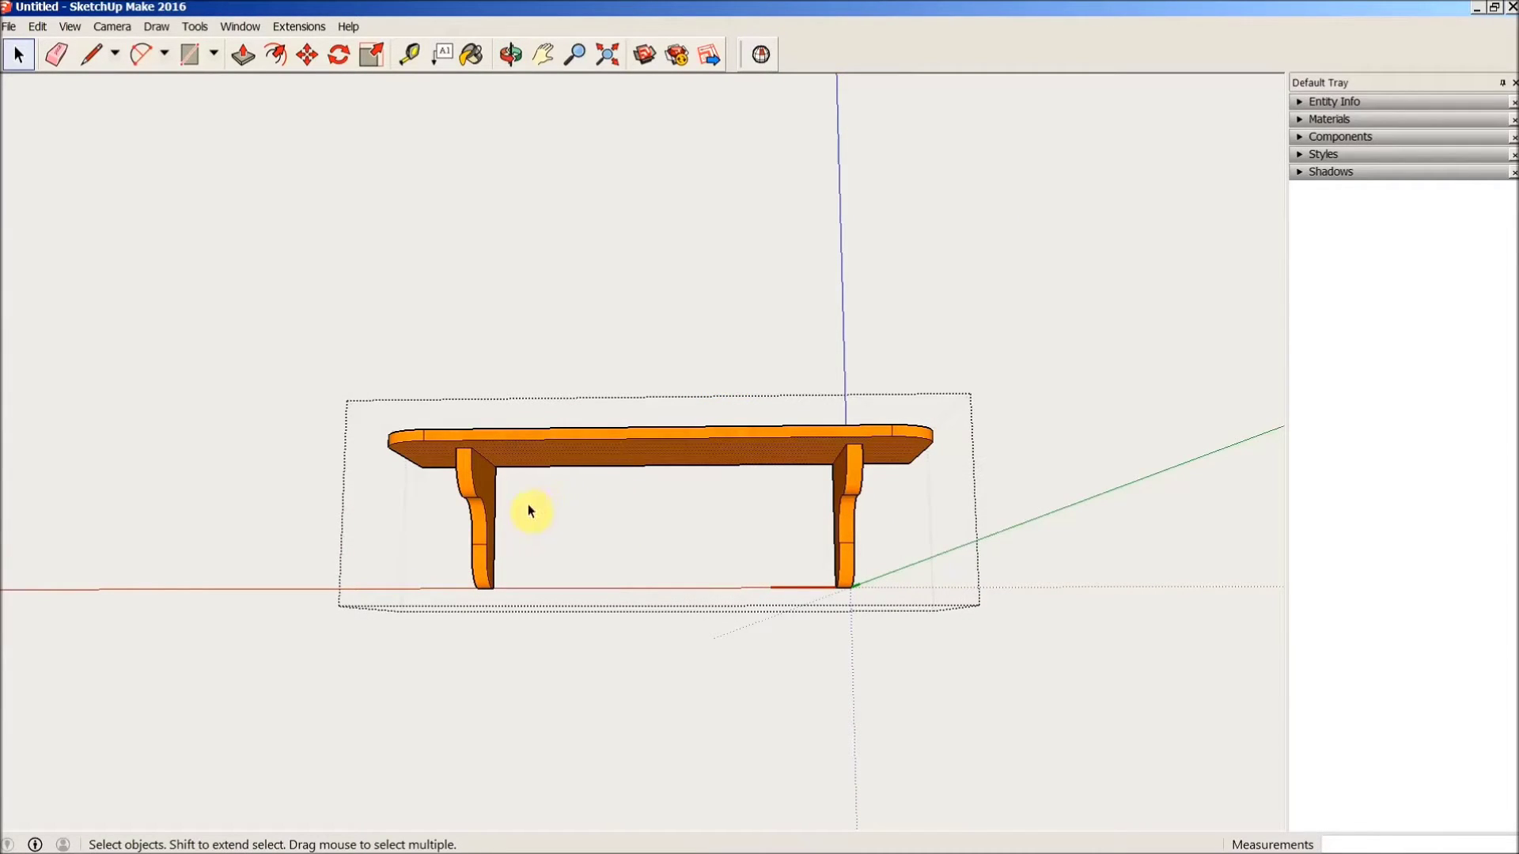
click(477, 530)
middle_drag(728, 430, 762, 654)
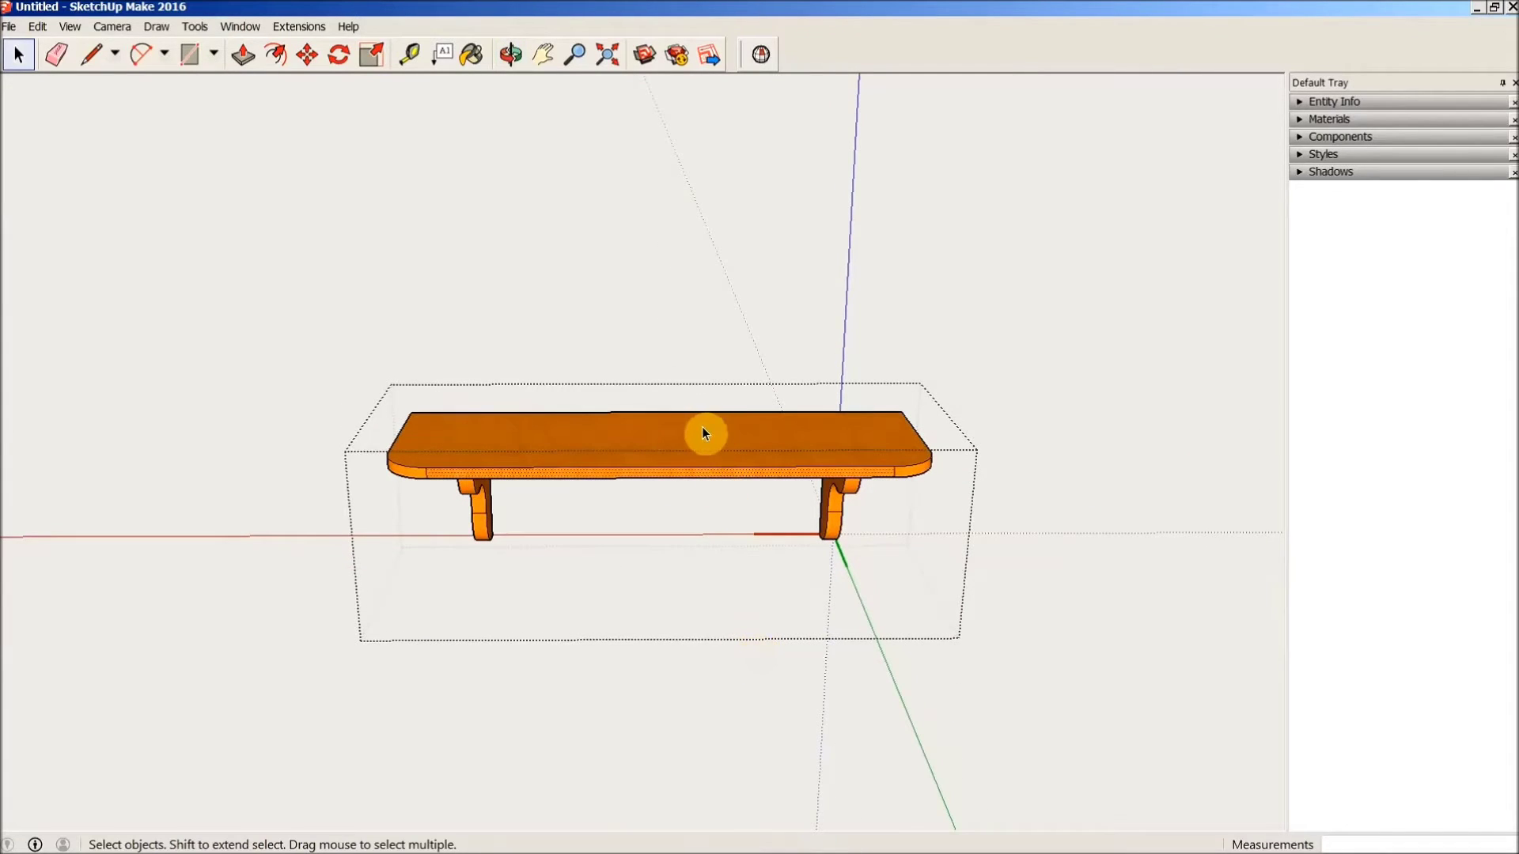
middle_drag(673, 560, 678, 447)
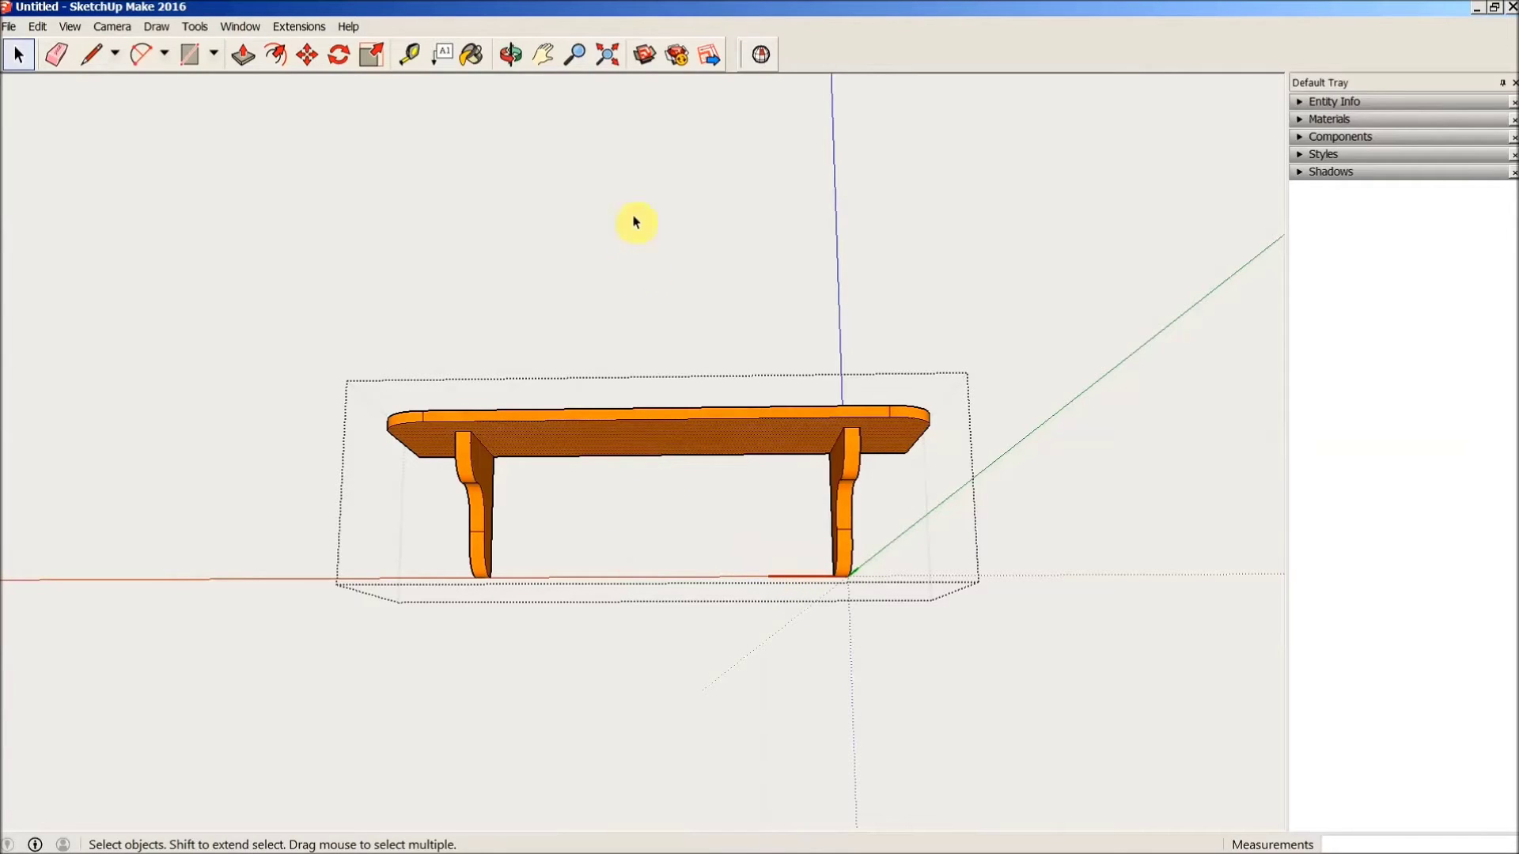
click(633, 238)
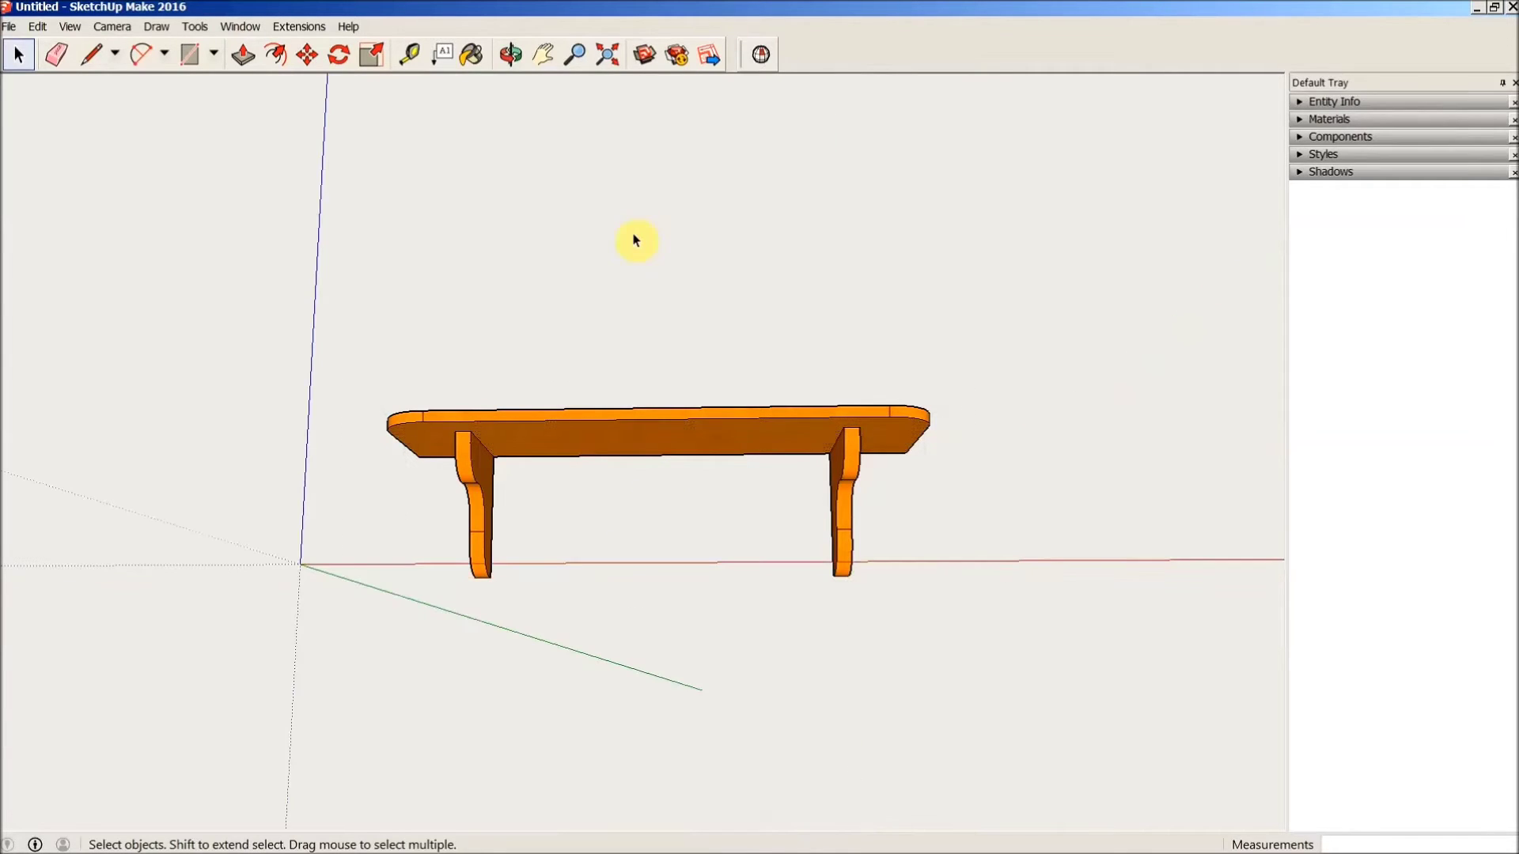
- Explode the shelf component into separate faces and edges and clear the selection
click(639, 424)
right_click(639, 425)
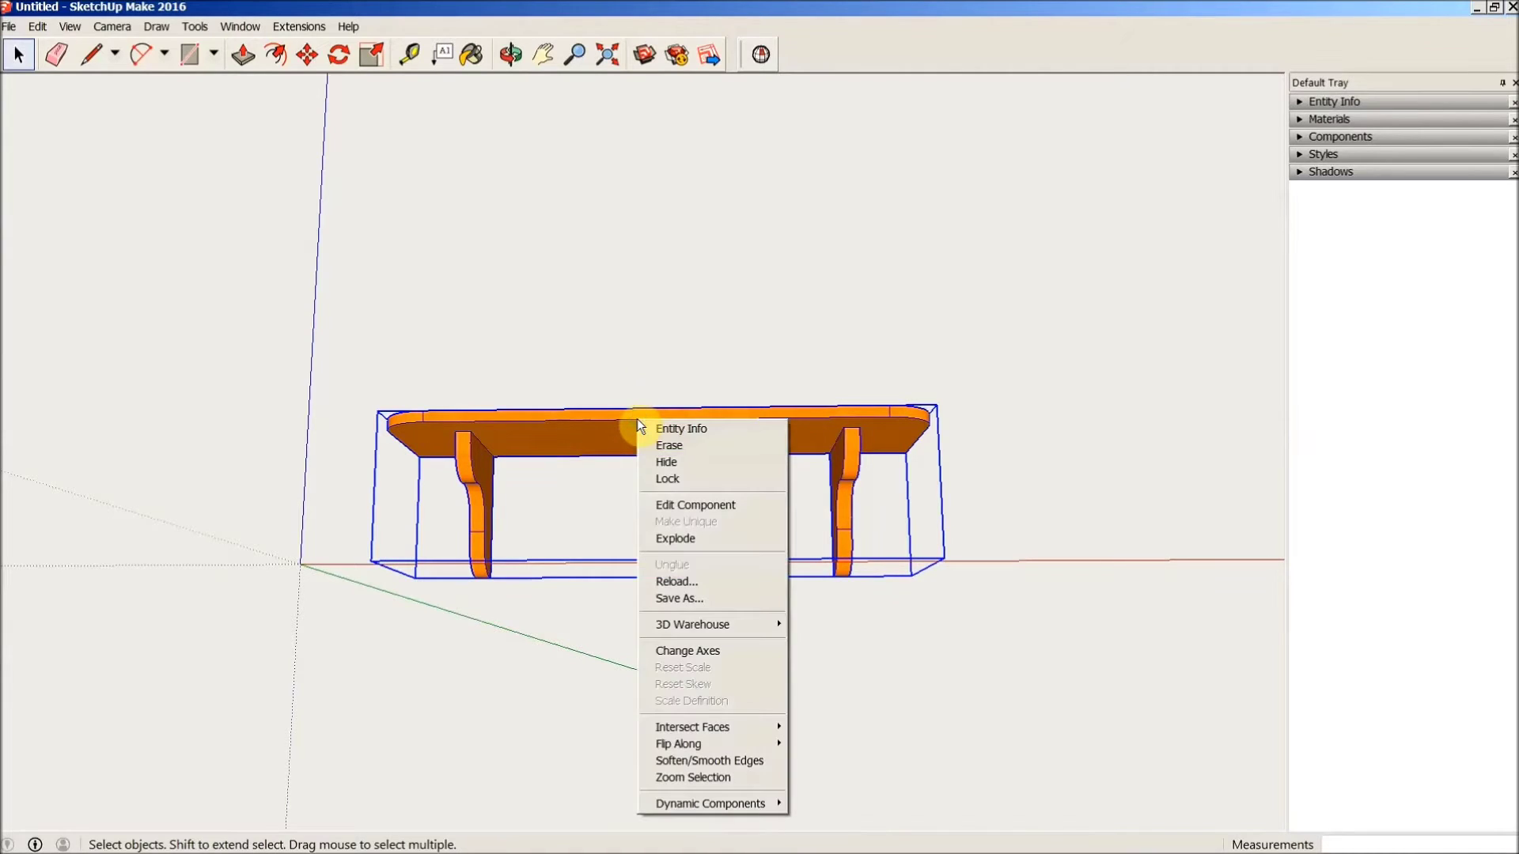
click(684, 543)
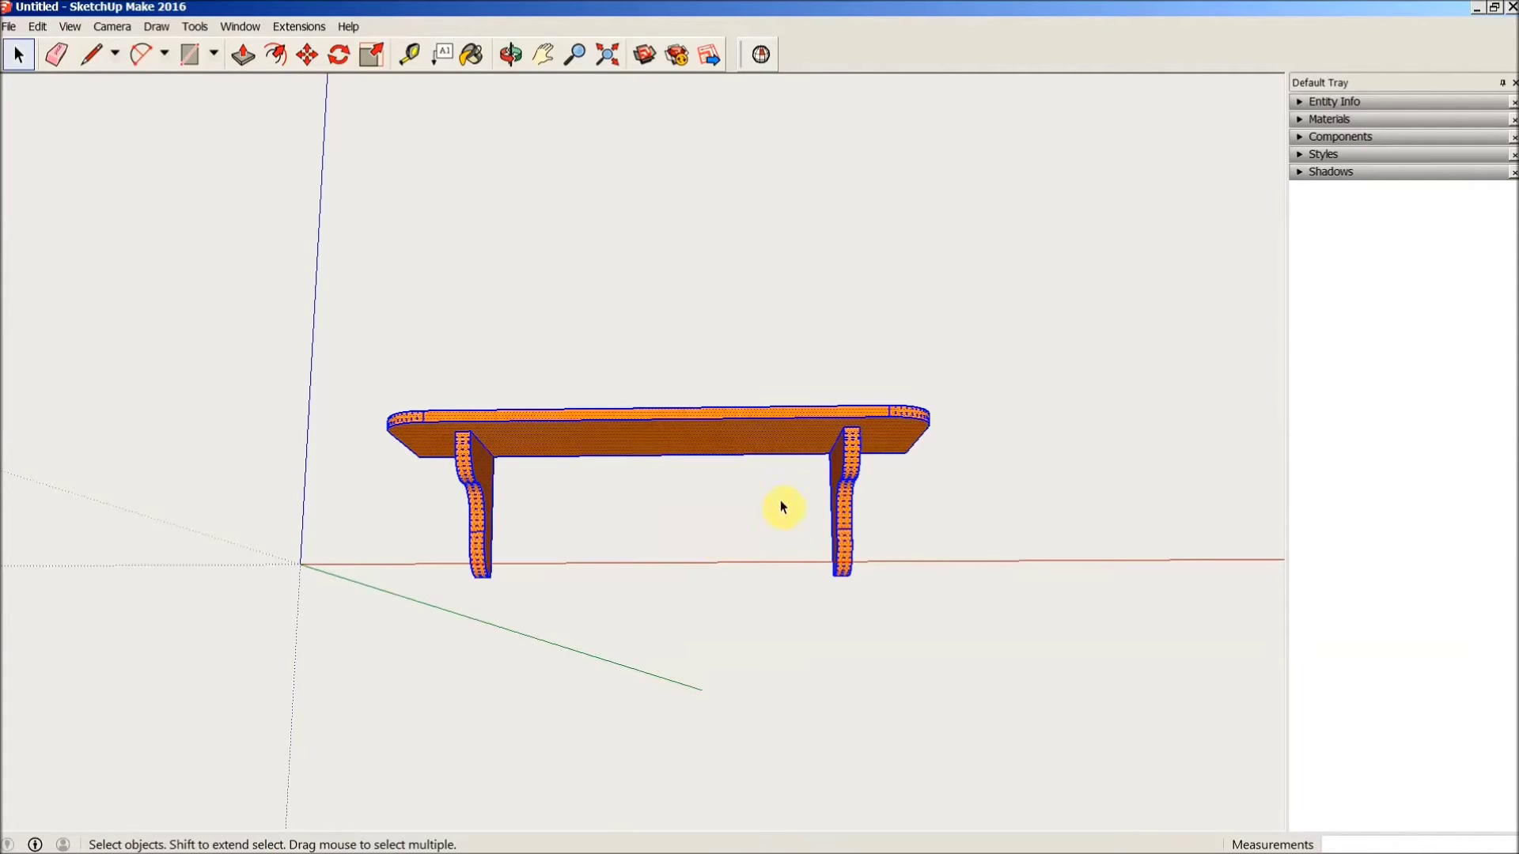
mouse_move(791, 530)
middle_down()
mouse_move(728, 451)
mouse_move(569, 390)
mouse_move(481, 459)
mouse_move(583, 577)
mouse_move(775, 534)
middle_up()
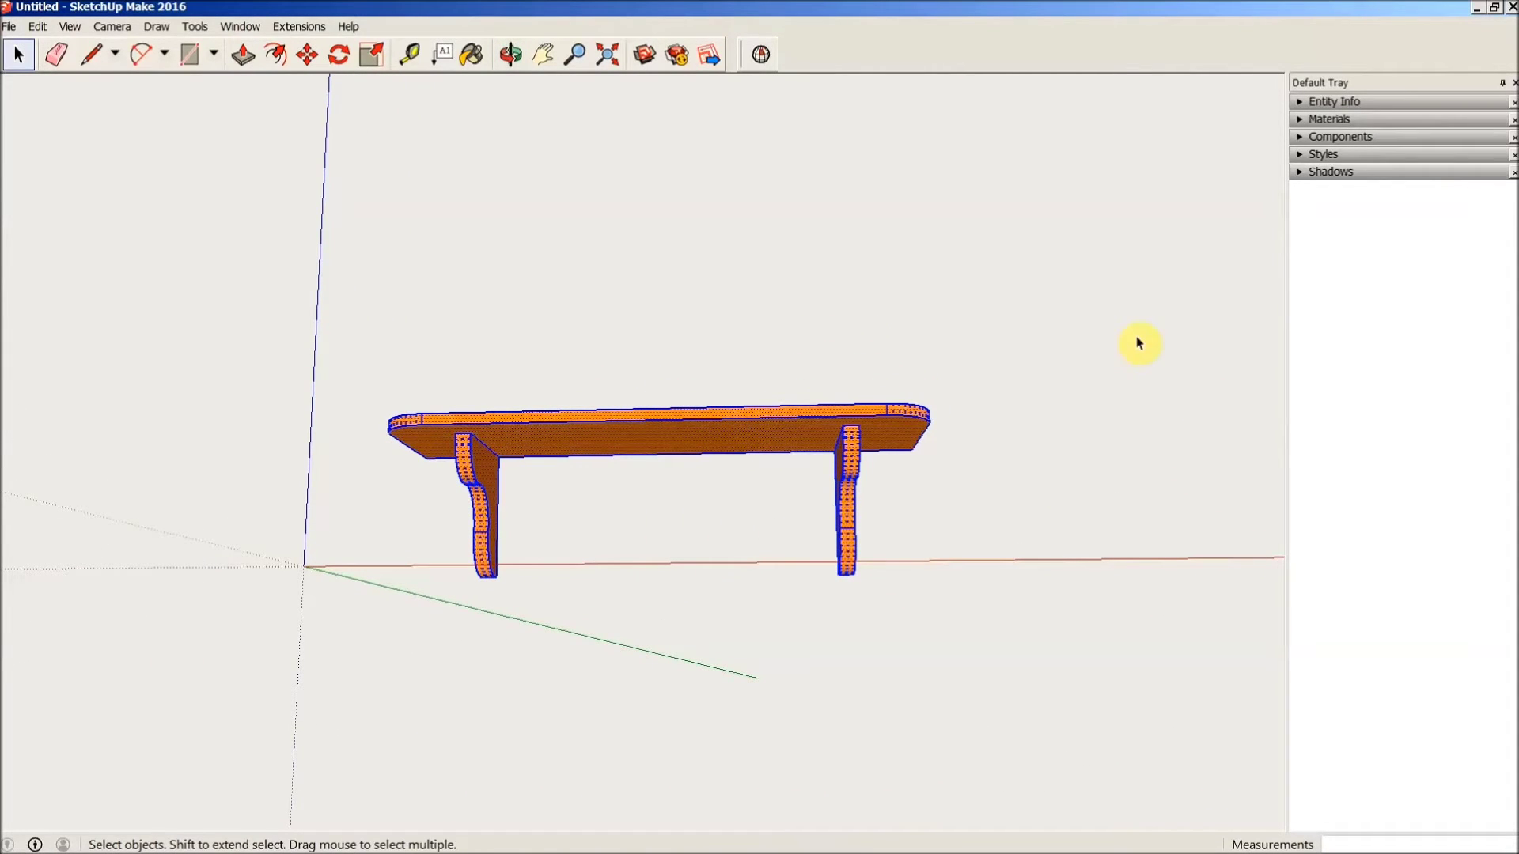
click(726, 538)
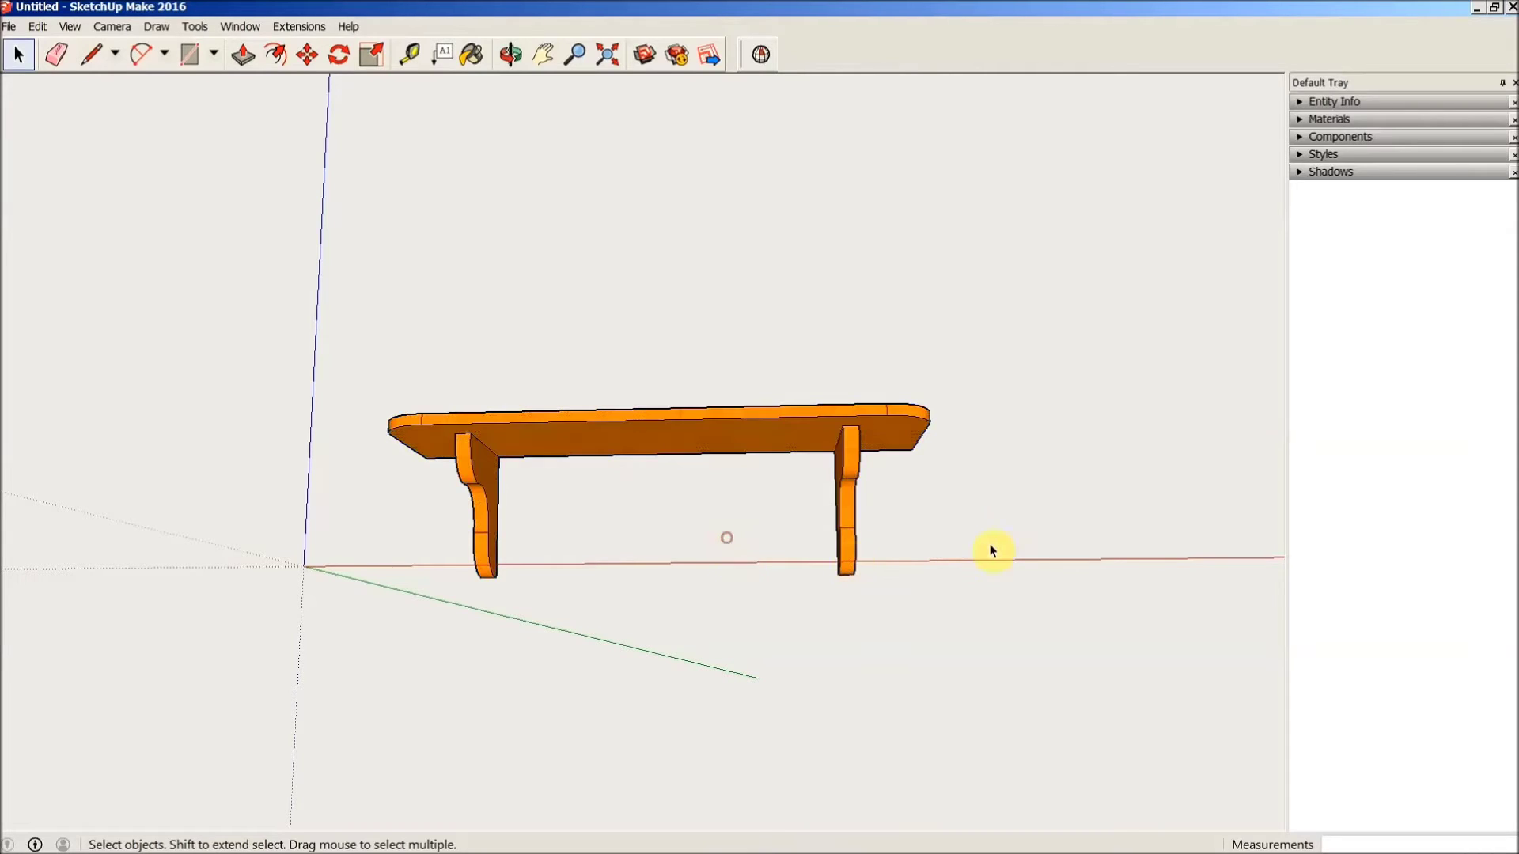
- Select all geometry of the bracket farther from the origin with a selection window, leaving out the shelf board
key(o)
drag(962, 543, 965, 633)
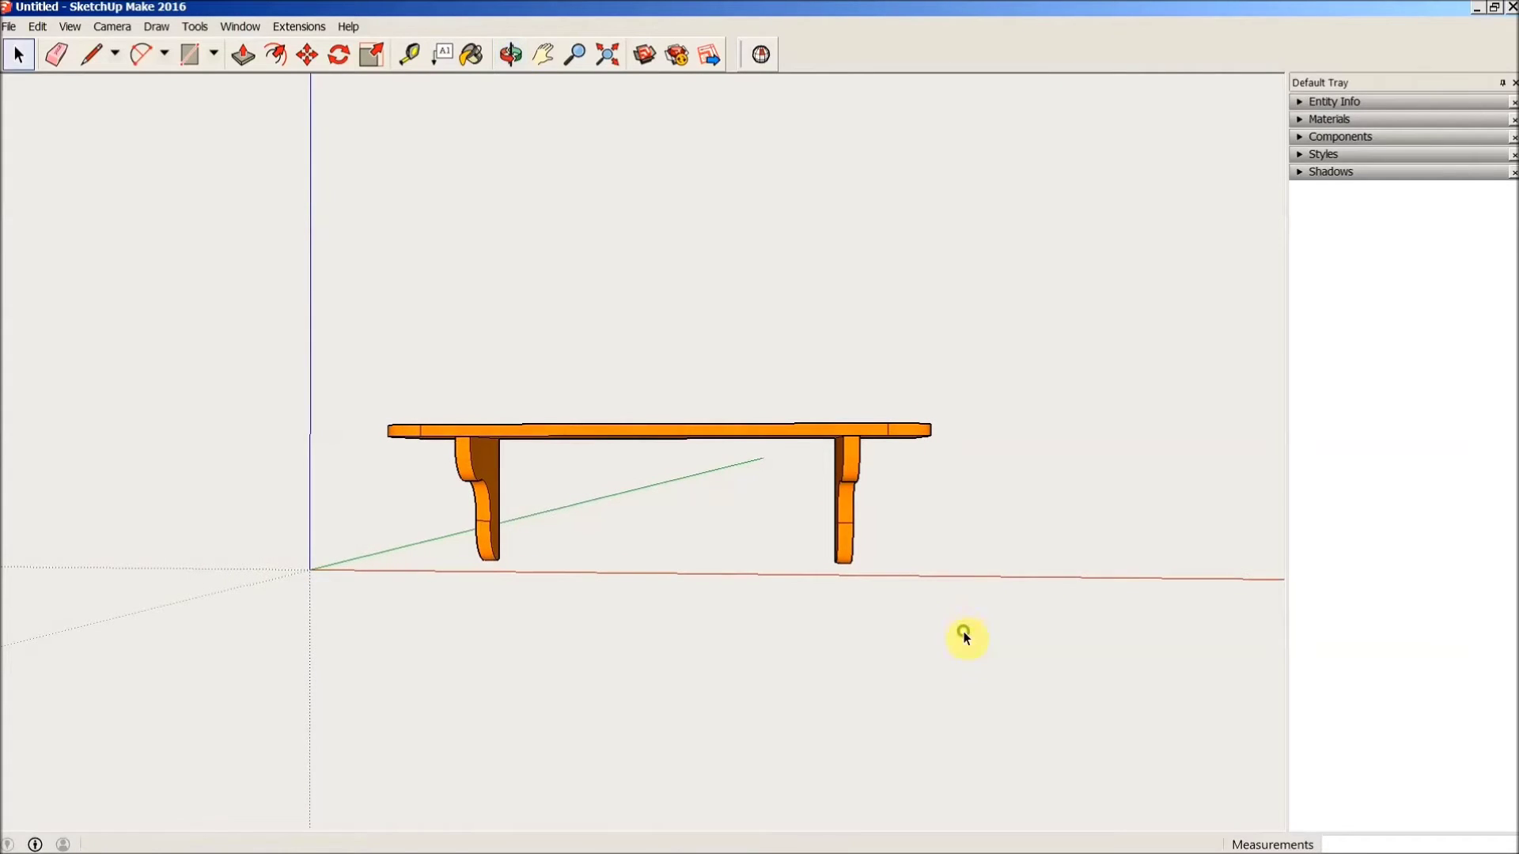
key(space)
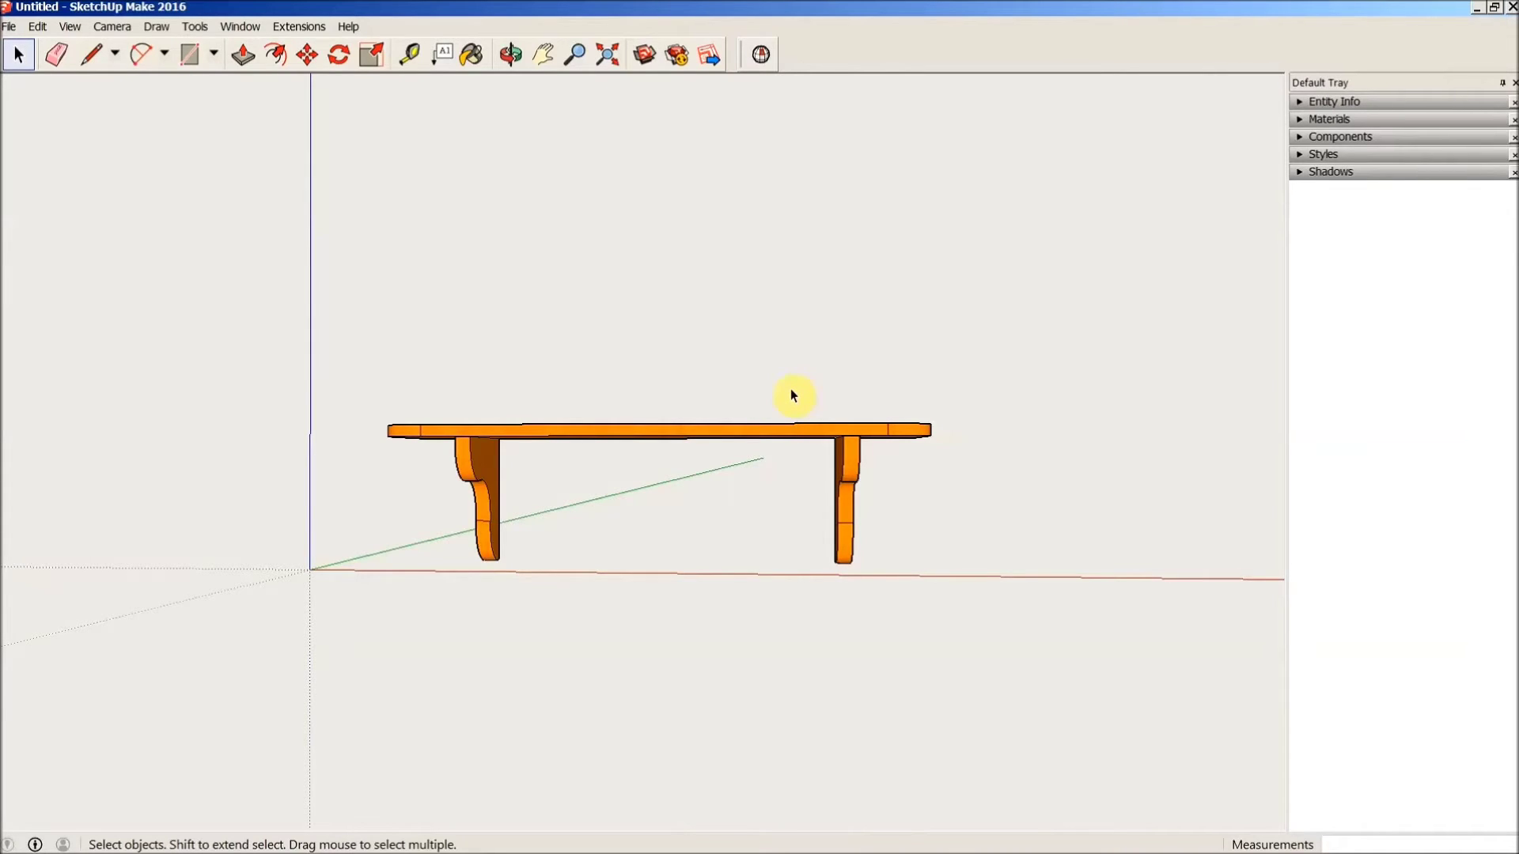
drag(790, 388, 880, 589)
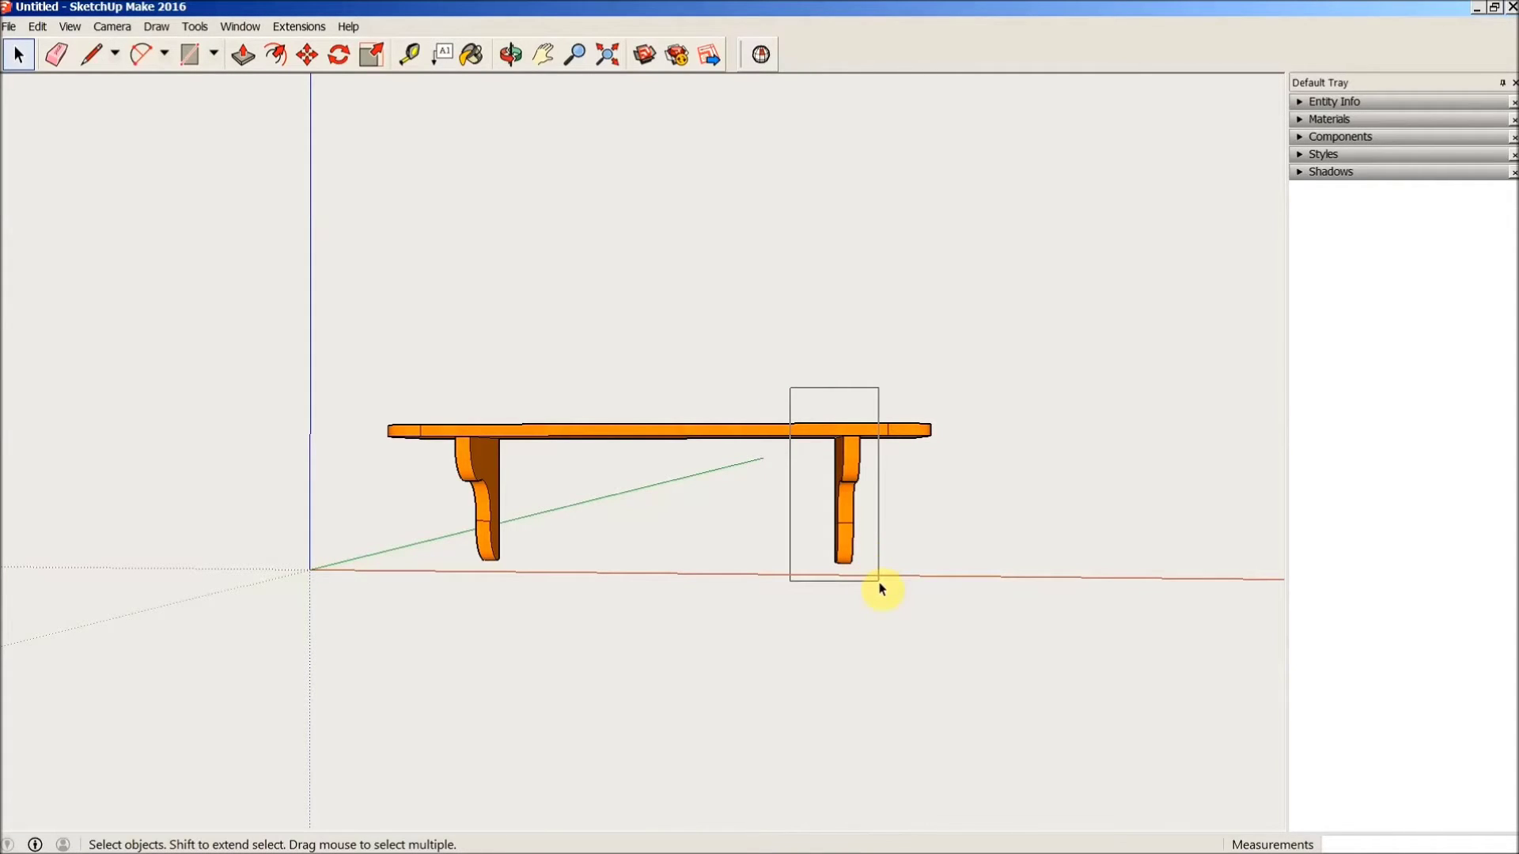
drag(880, 589, 880, 588)
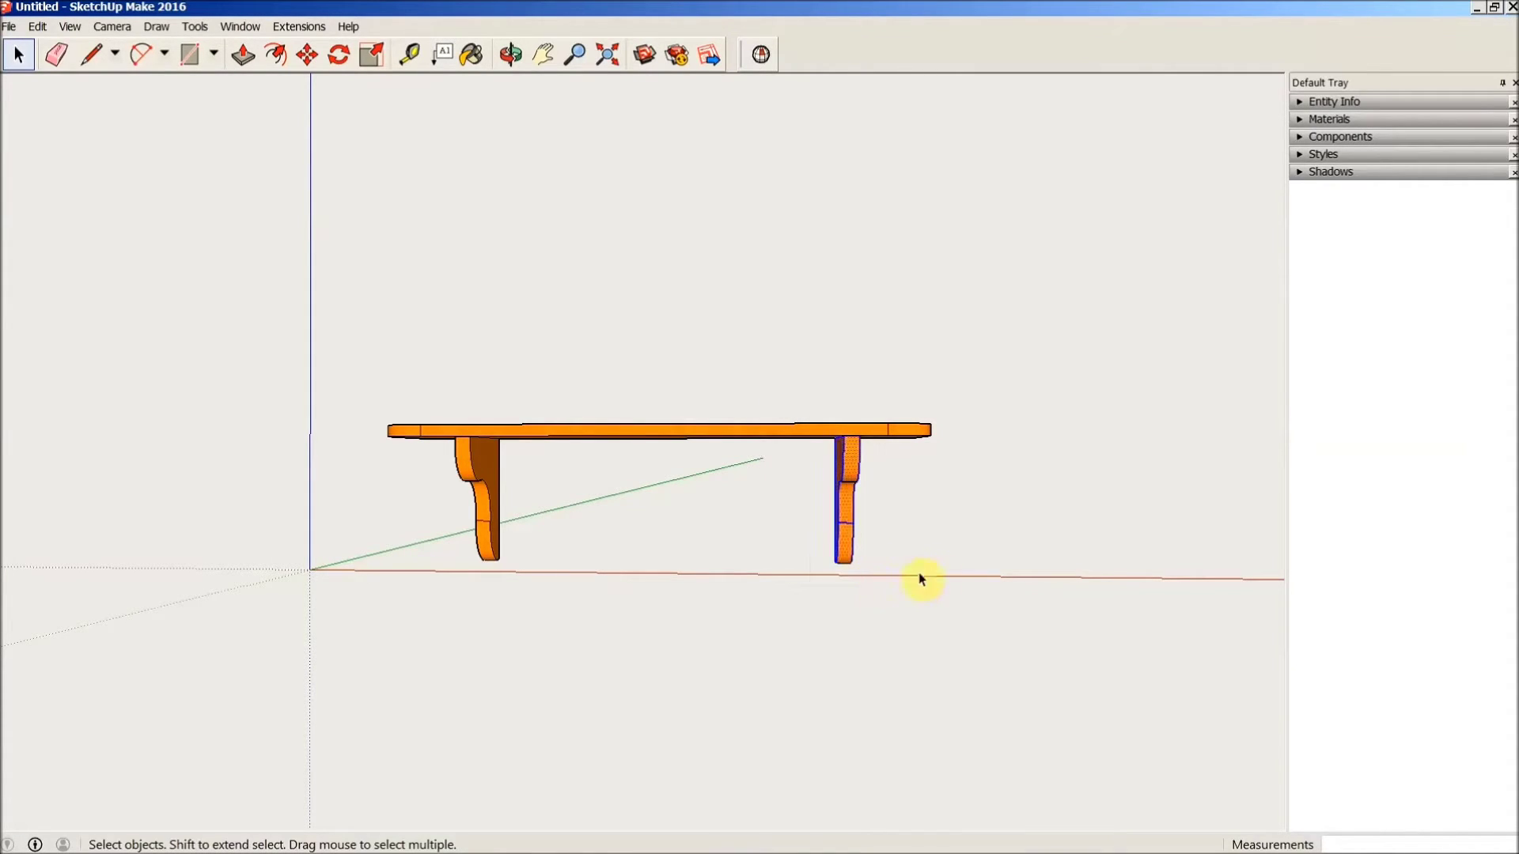
- Make the selected geometry of the bracket farther from the origin into a component that replaces the selection, and check that it selects as one object
middle_drag(976, 559, 644, 499)
middle_drag(1038, 446, 349, 607)
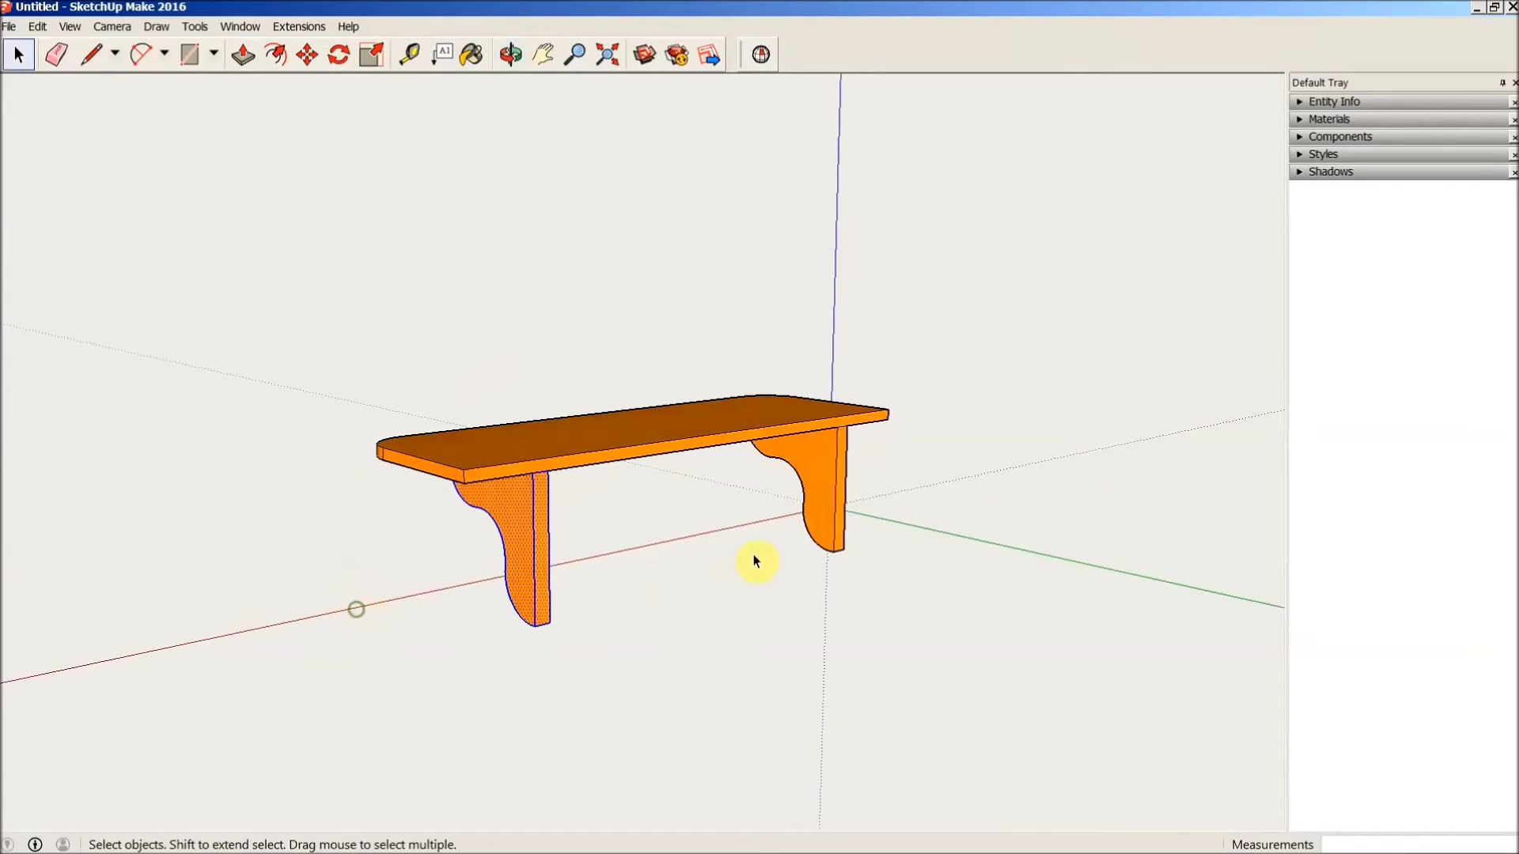
middle_drag(759, 559, 309, 321)
middle_drag(908, 525, 287, 463)
middle_drag(939, 379, 437, 566)
middle_drag(846, 353, 581, 334)
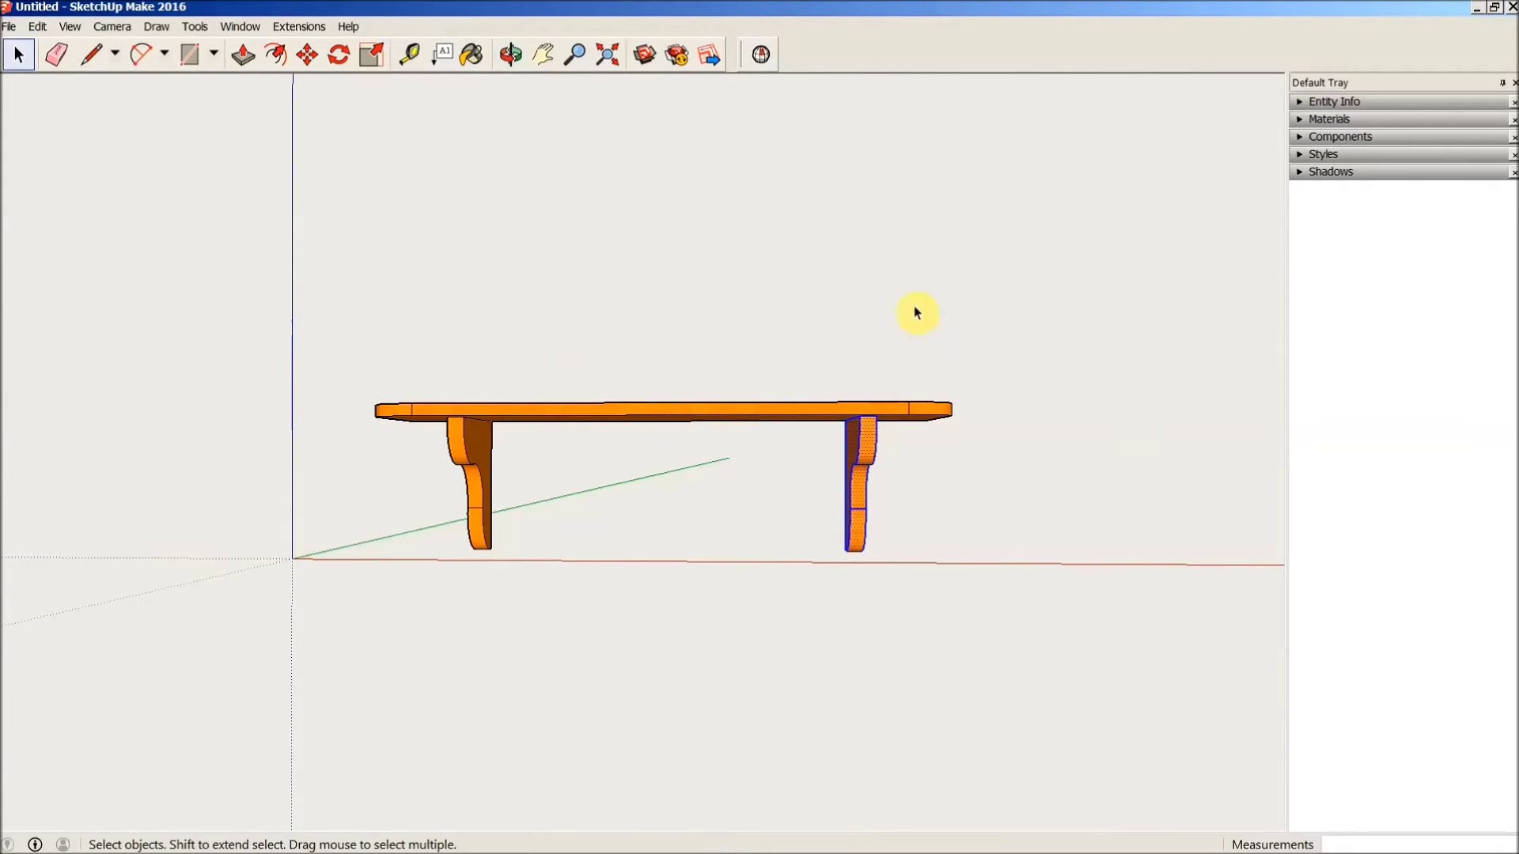
key(g)
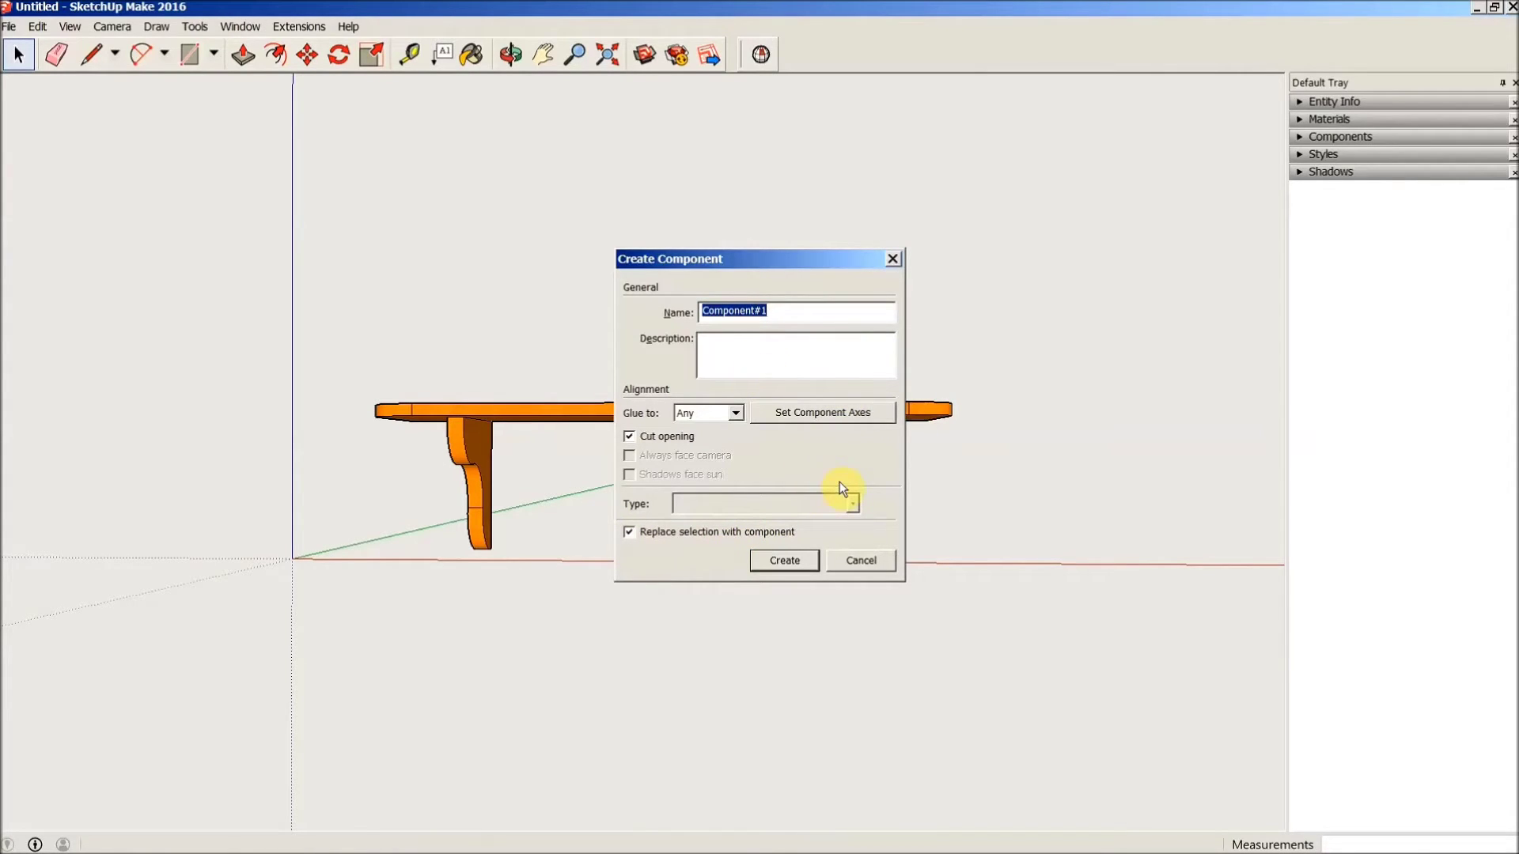
click(784, 560)
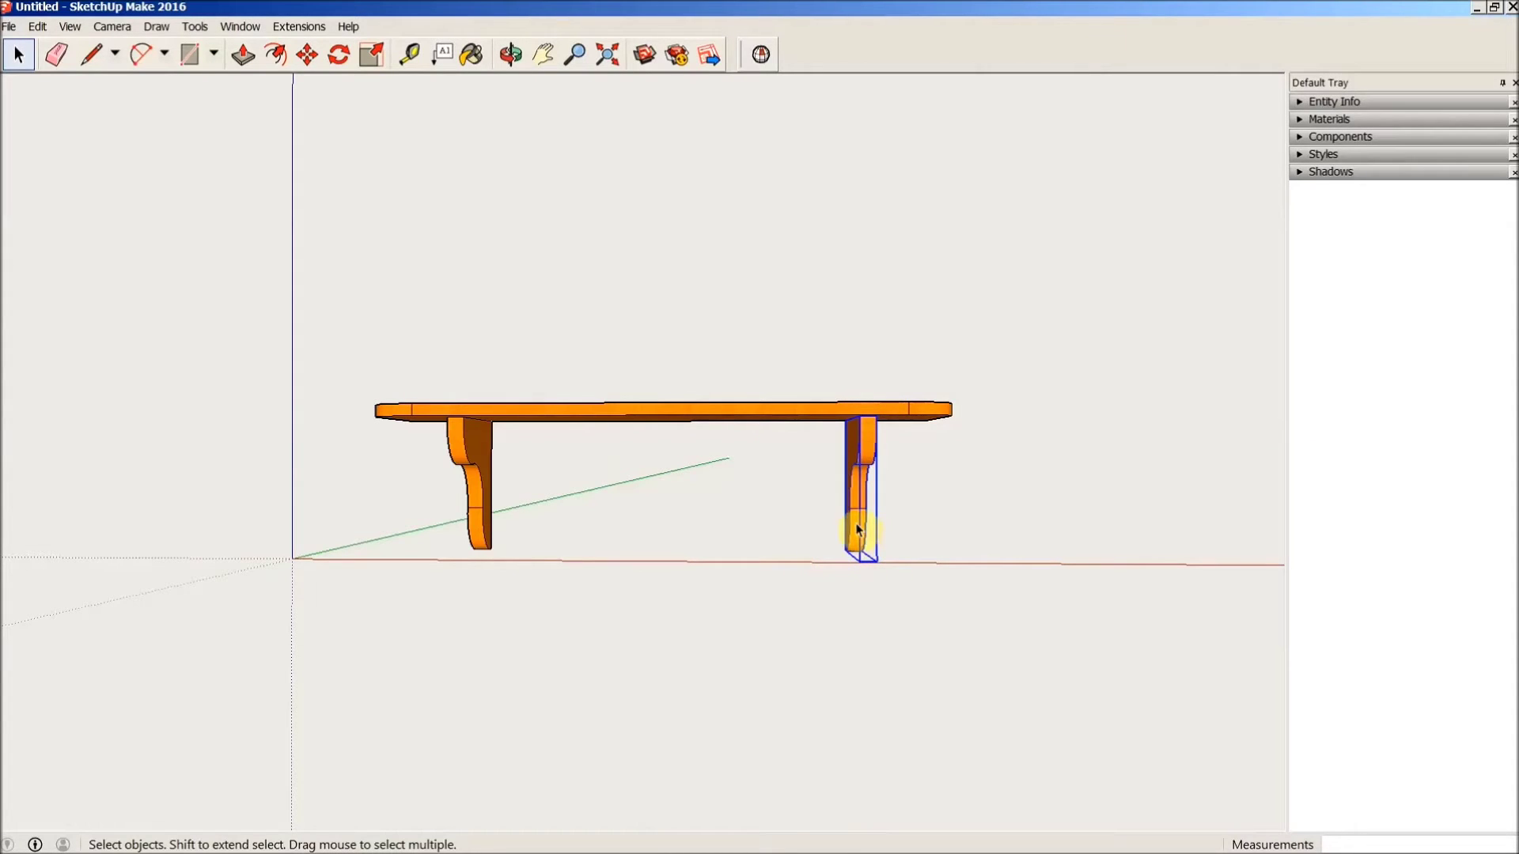
click(941, 515)
middle_drag(647, 515, 813, 508)
click(817, 470)
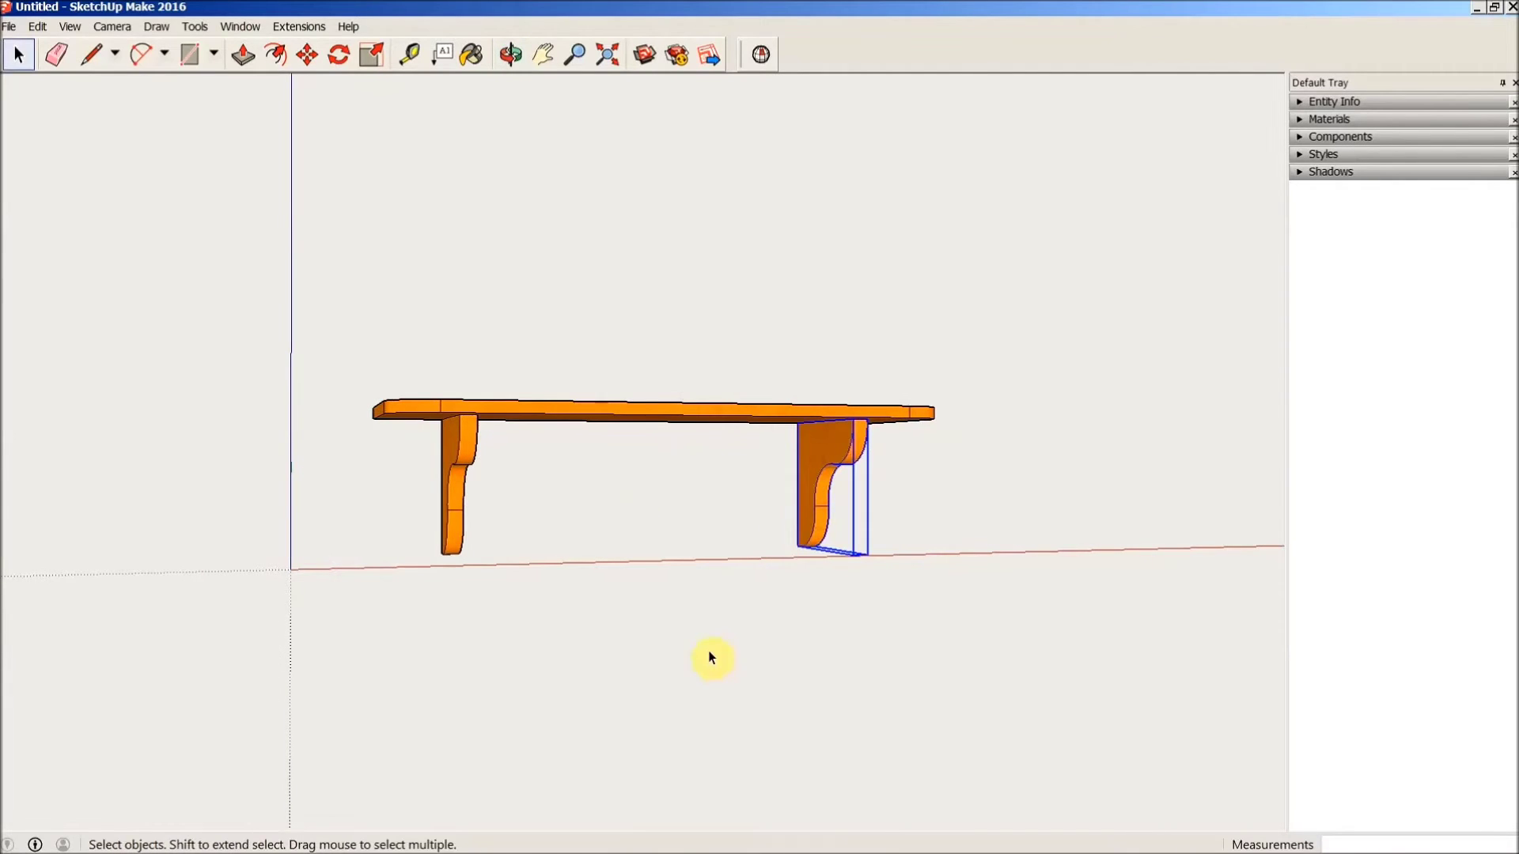
click(718, 579)
- Select all geometry of the bracket nearer the origin, without the shelf board, and make it a component that replaces the selection
middle_drag(644, 498, 537, 468)
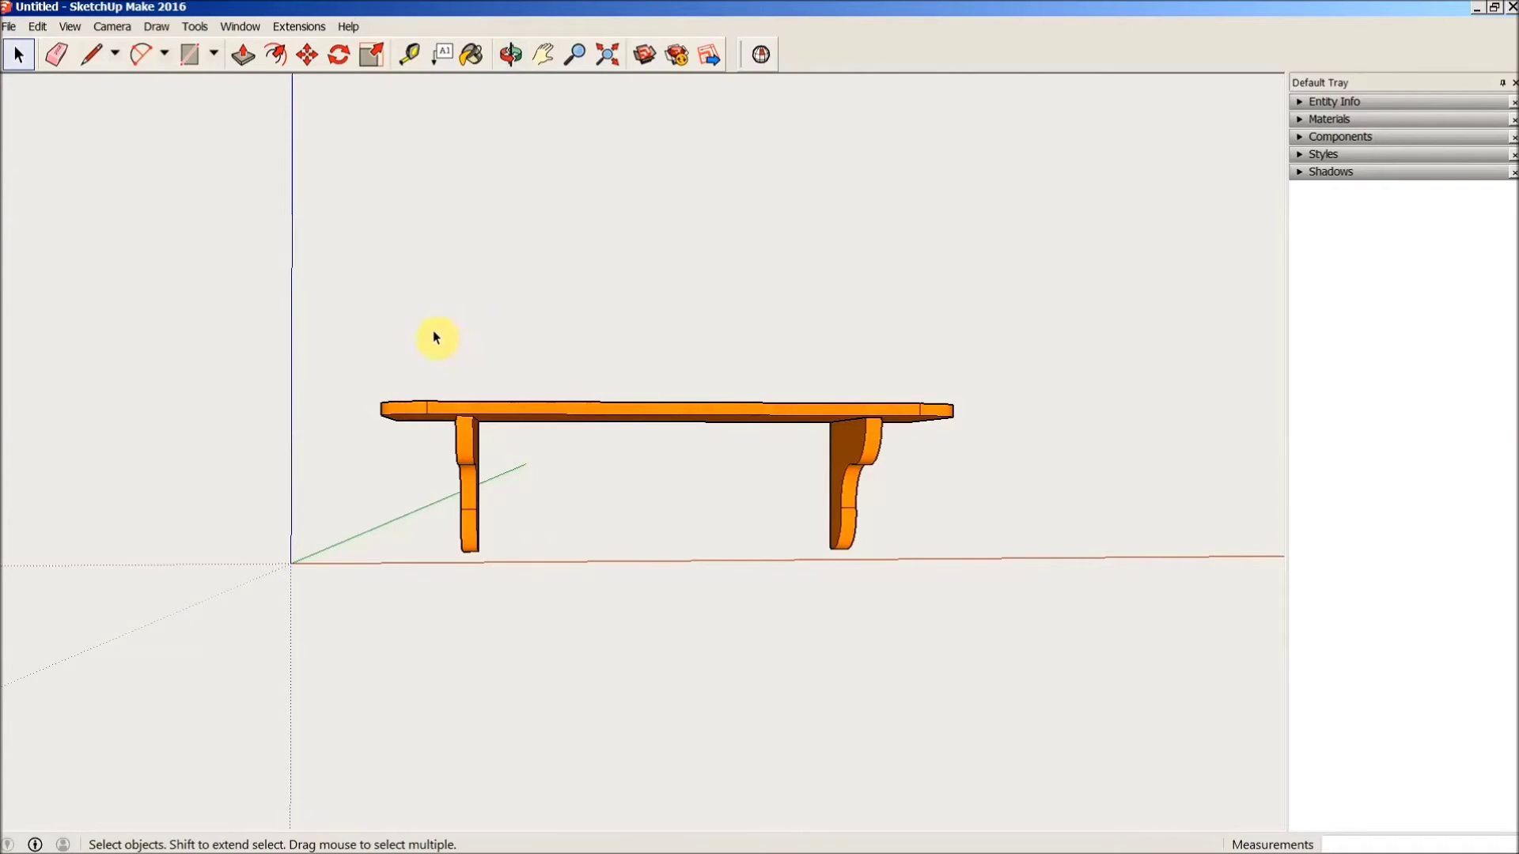
drag(432, 330, 513, 595)
middle_drag(712, 515, 289, 481)
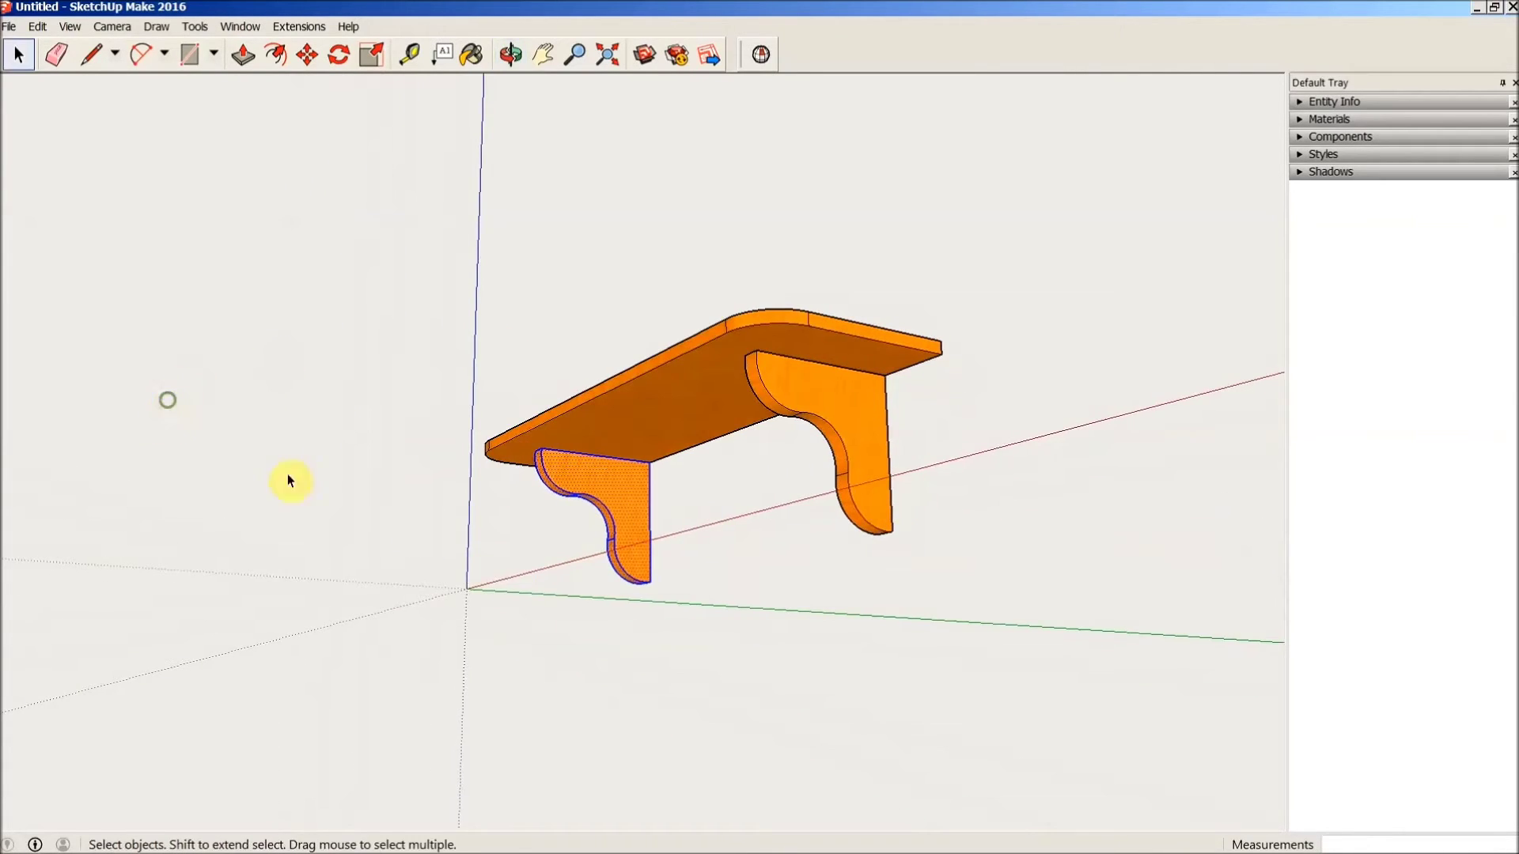
middle_drag(1103, 441, 254, 400)
middle_drag(1018, 390, 923, 424)
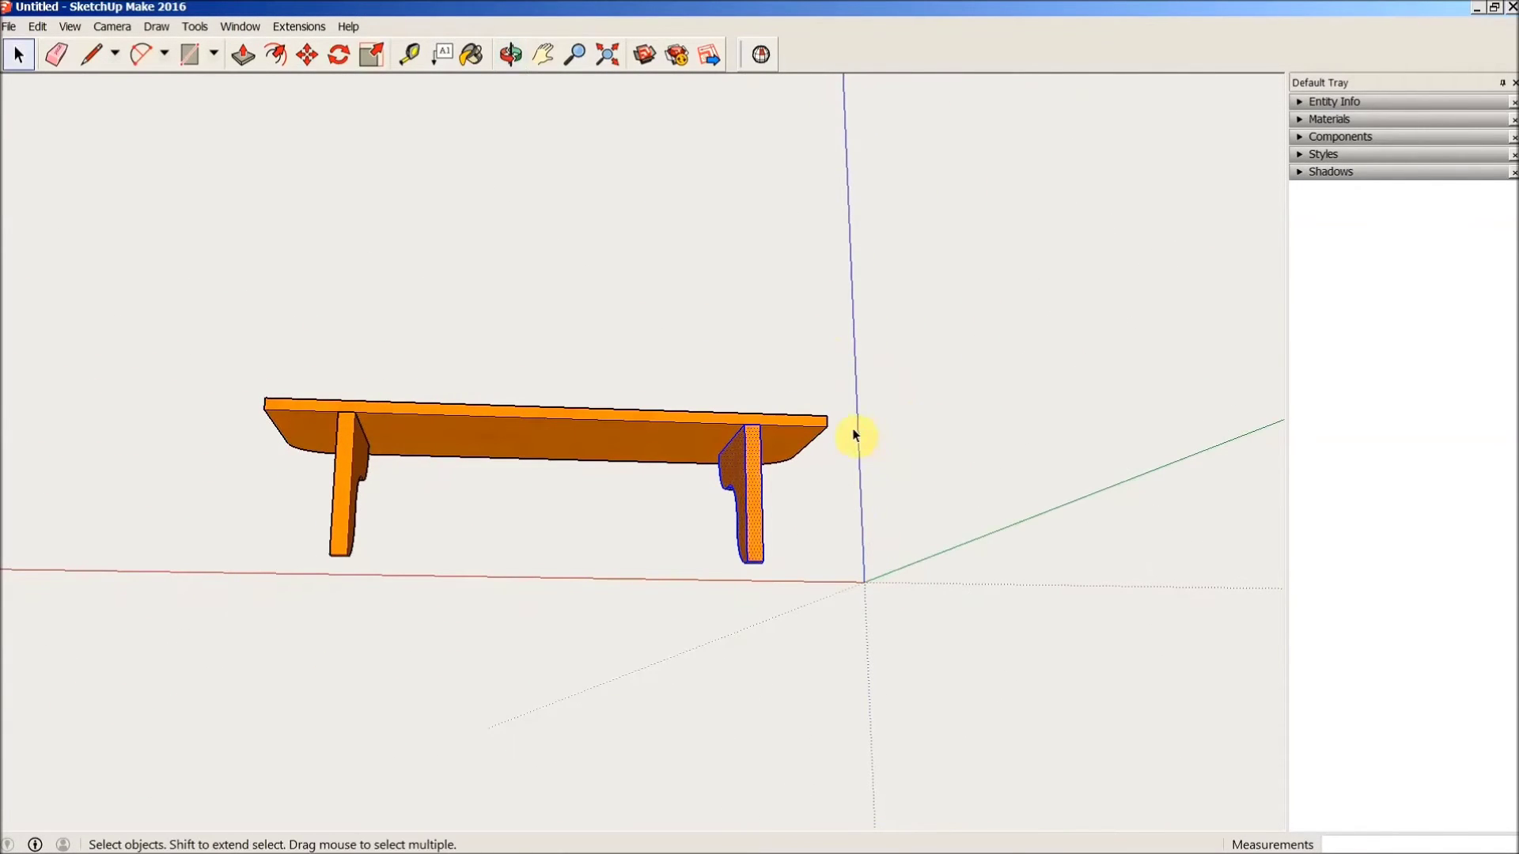
key(g)
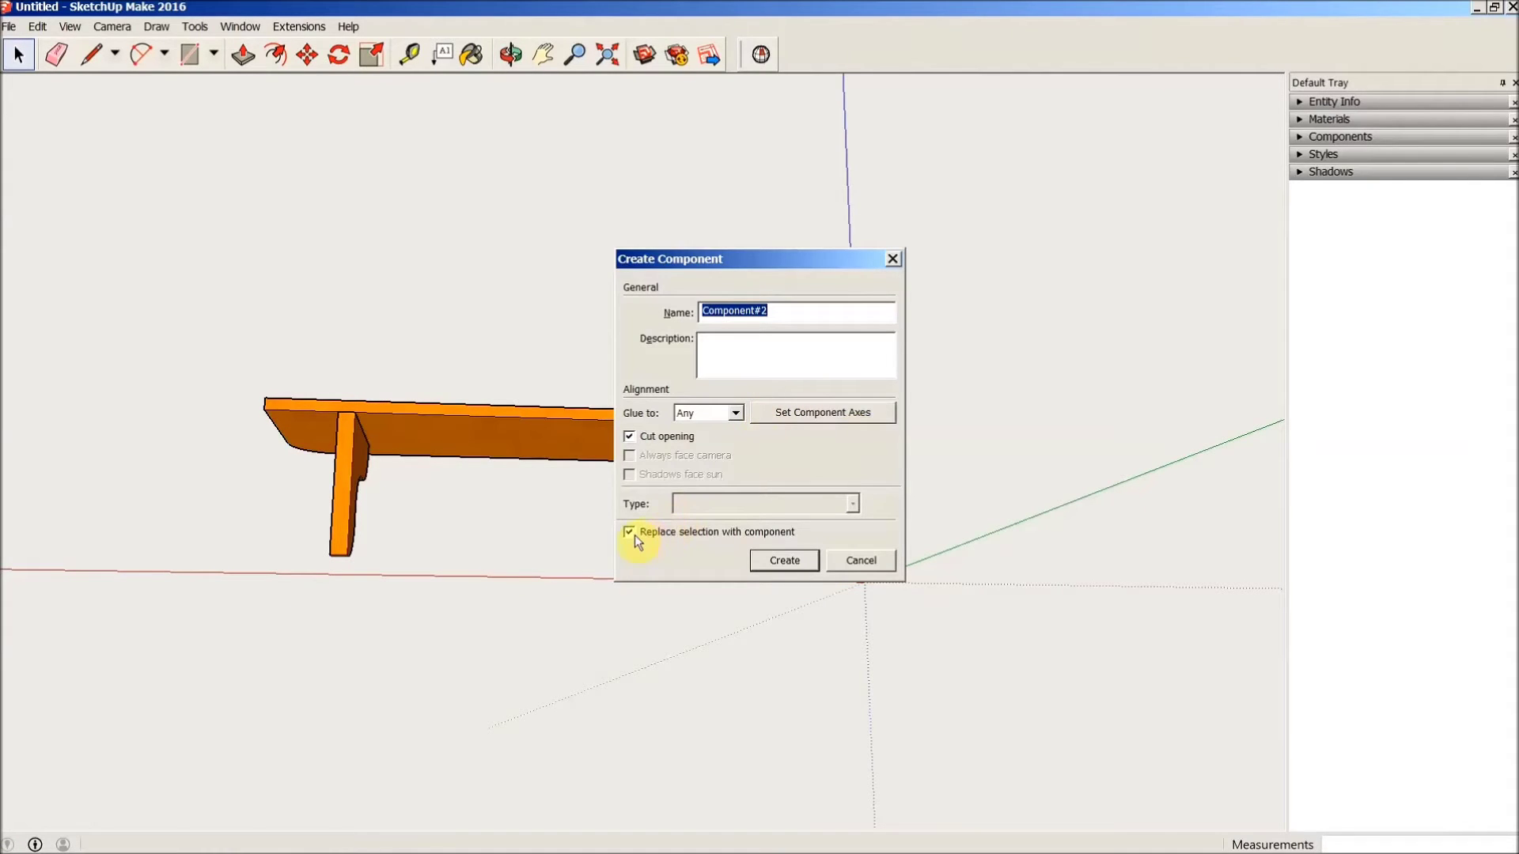
click(785, 561)
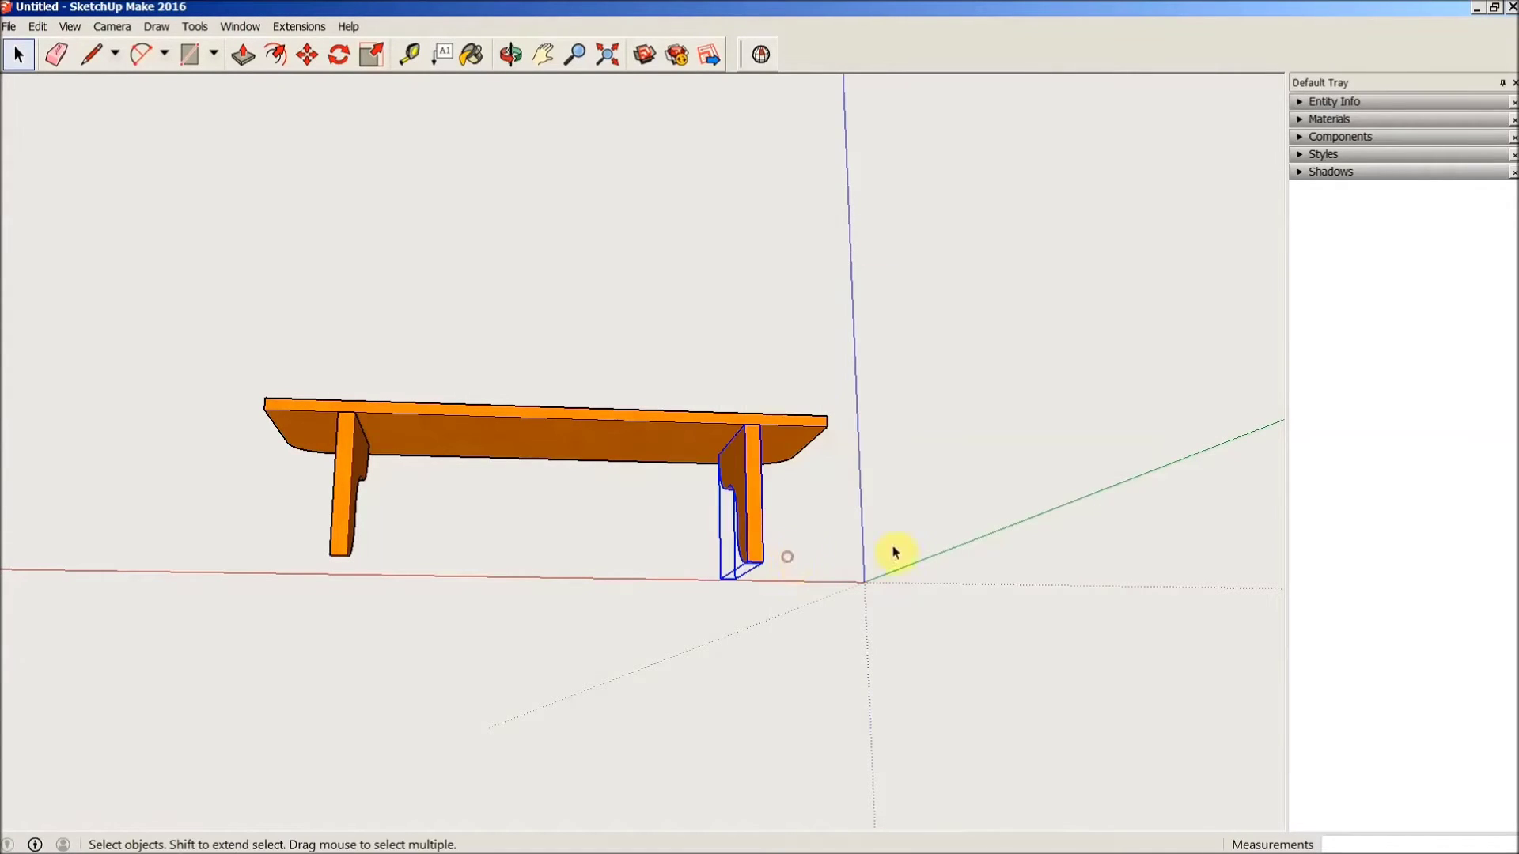
- Select both bracket components and move them together along the green axis until they stand clear of the shelf board
middle_drag(981, 436, 525, 451)
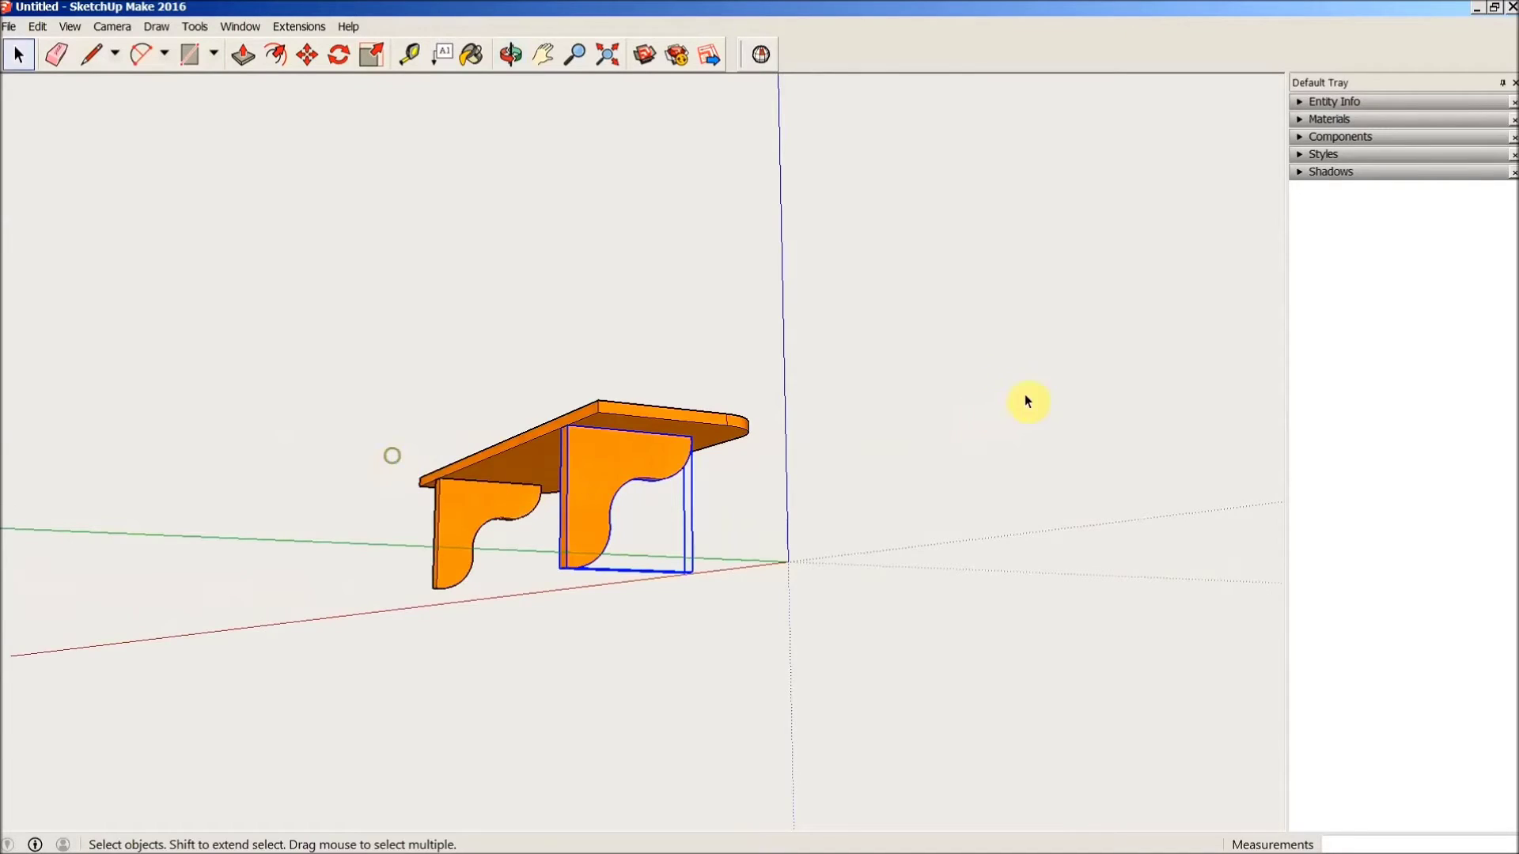
middle_drag(1024, 400, 490, 419)
middle_drag(1146, 381, 553, 400)
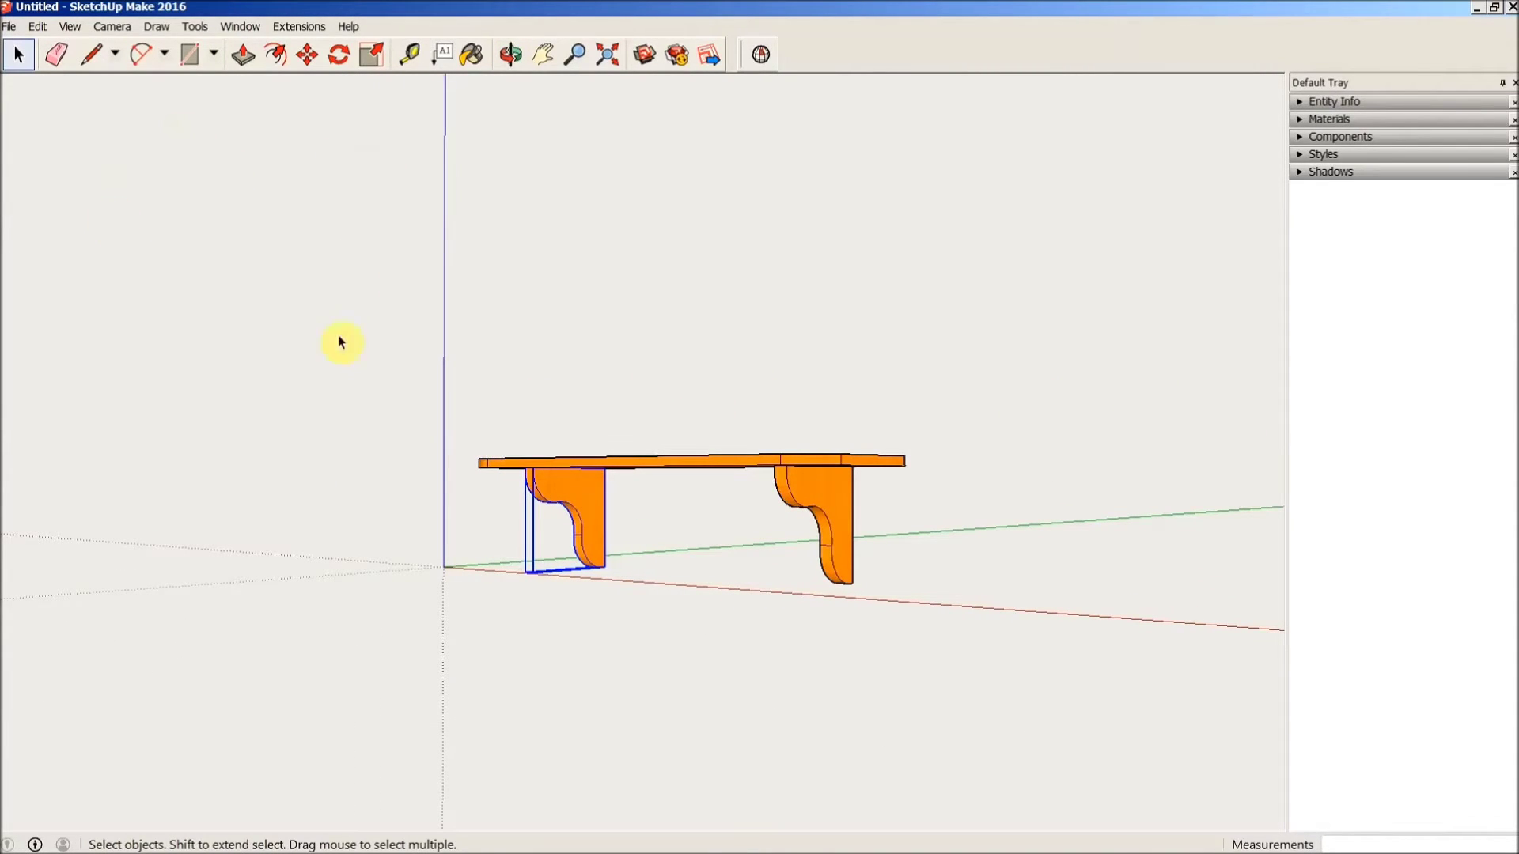
shift+click(833, 495)
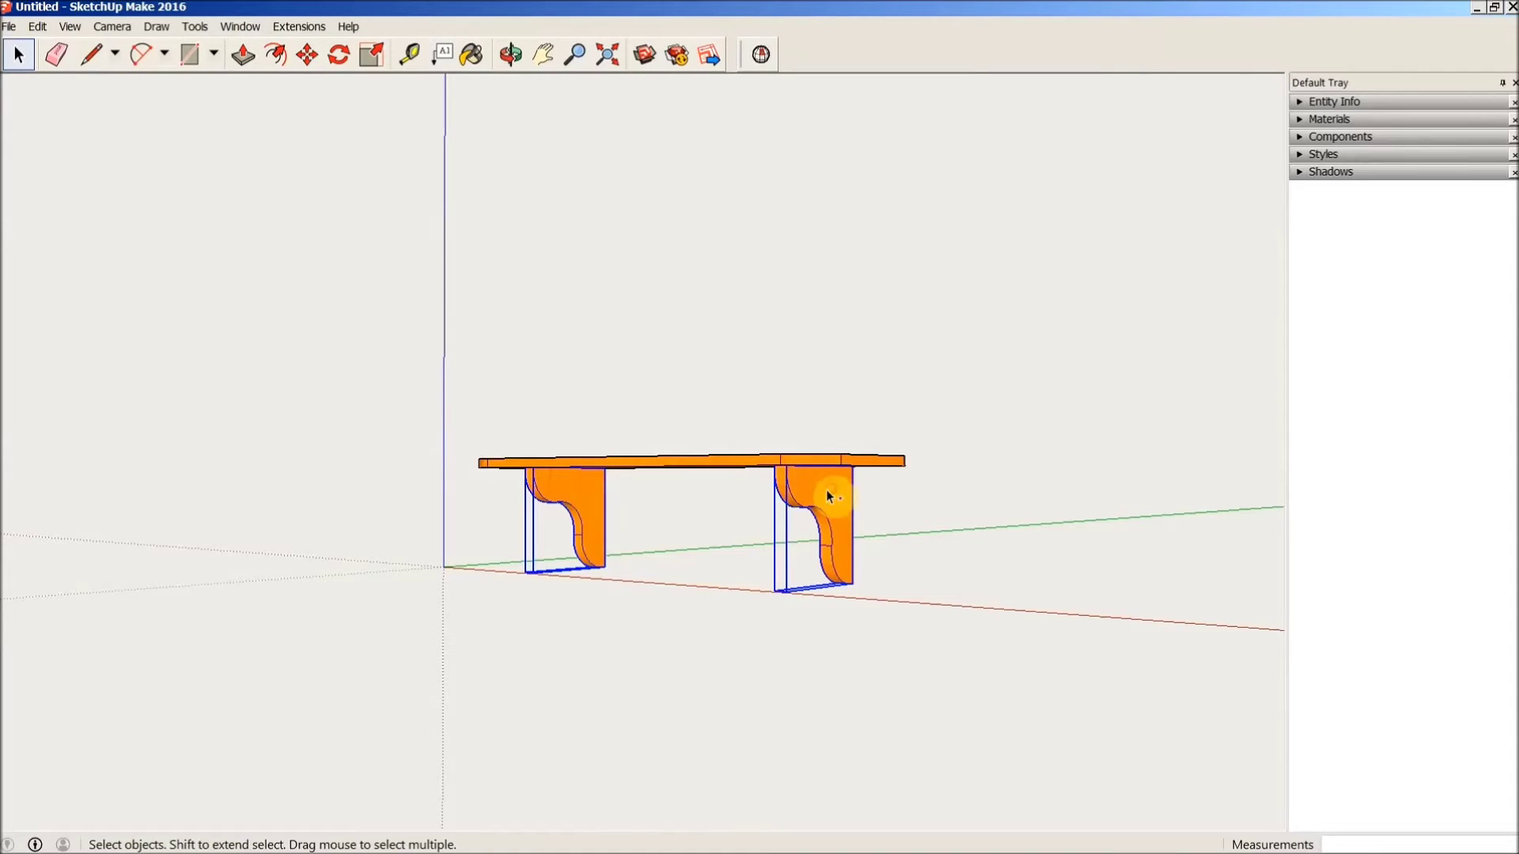
click(308, 64)
middle_drag(960, 464, 773, 467)
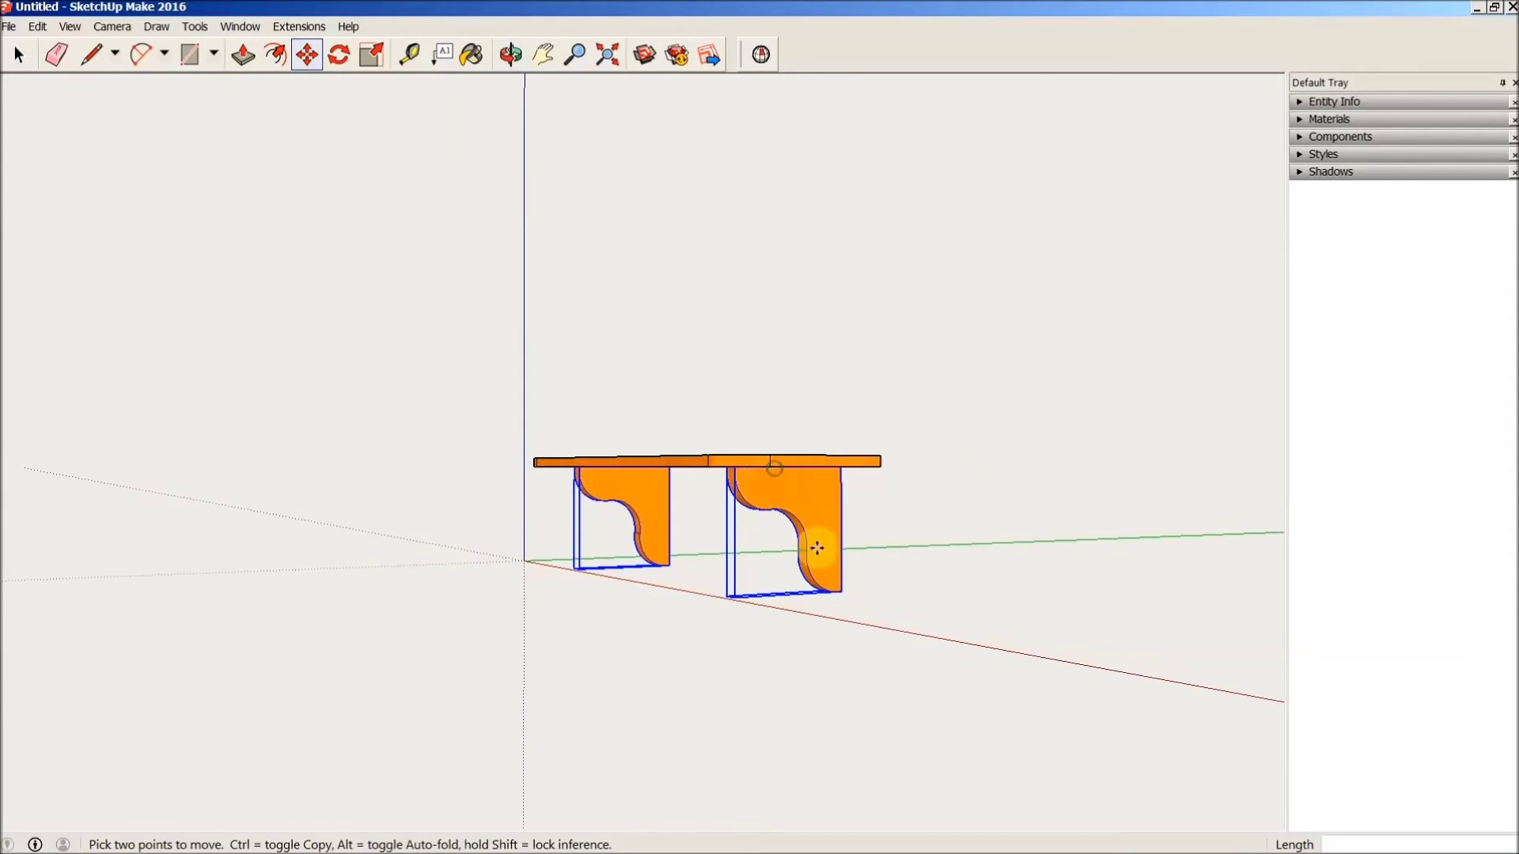
click(843, 589)
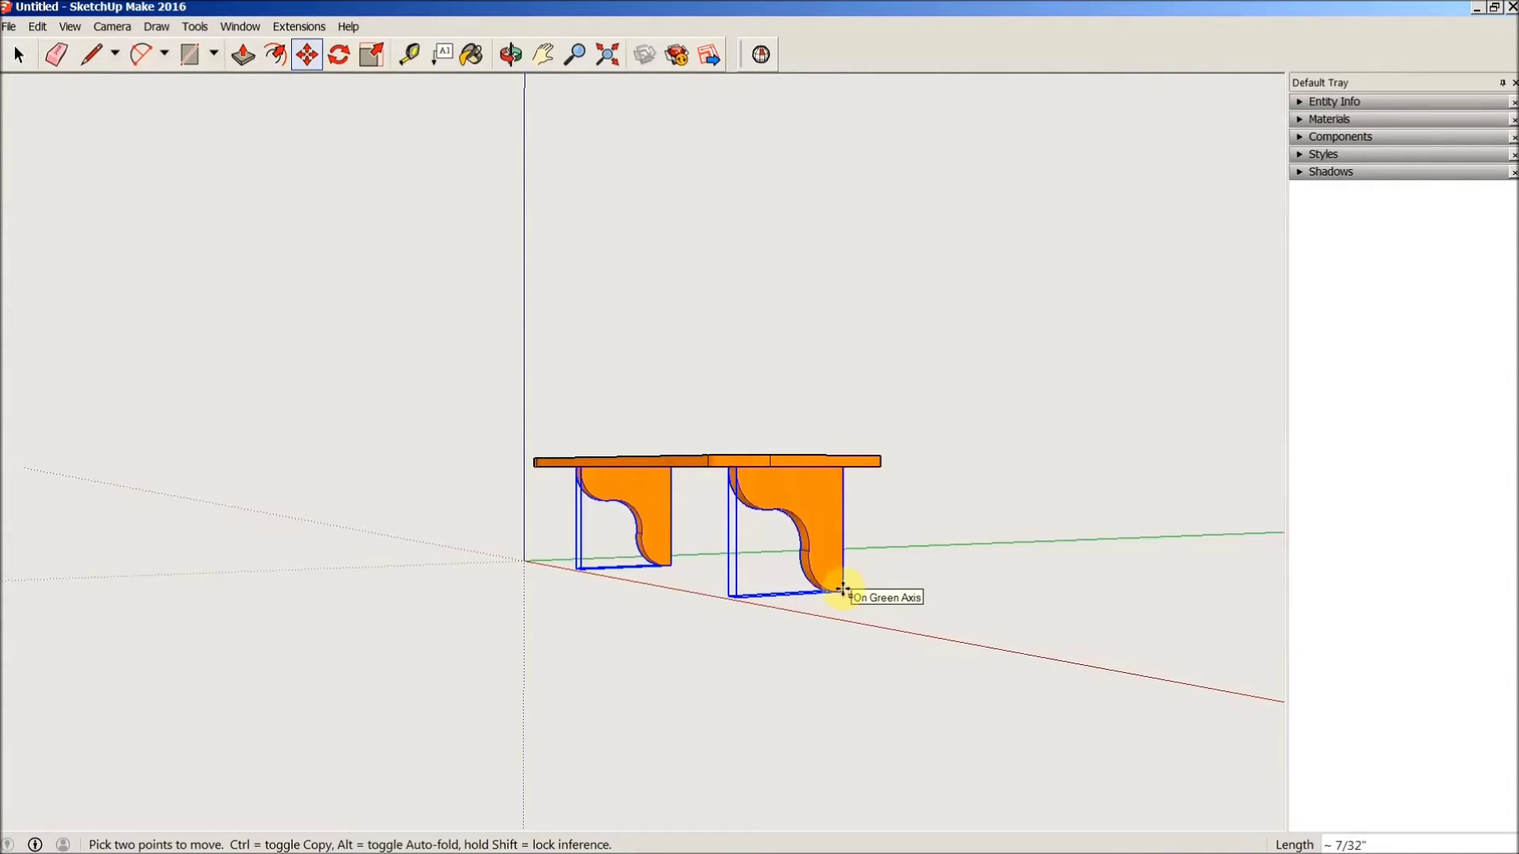
click(562, 630)
middle_drag(637, 596, 457, 187)
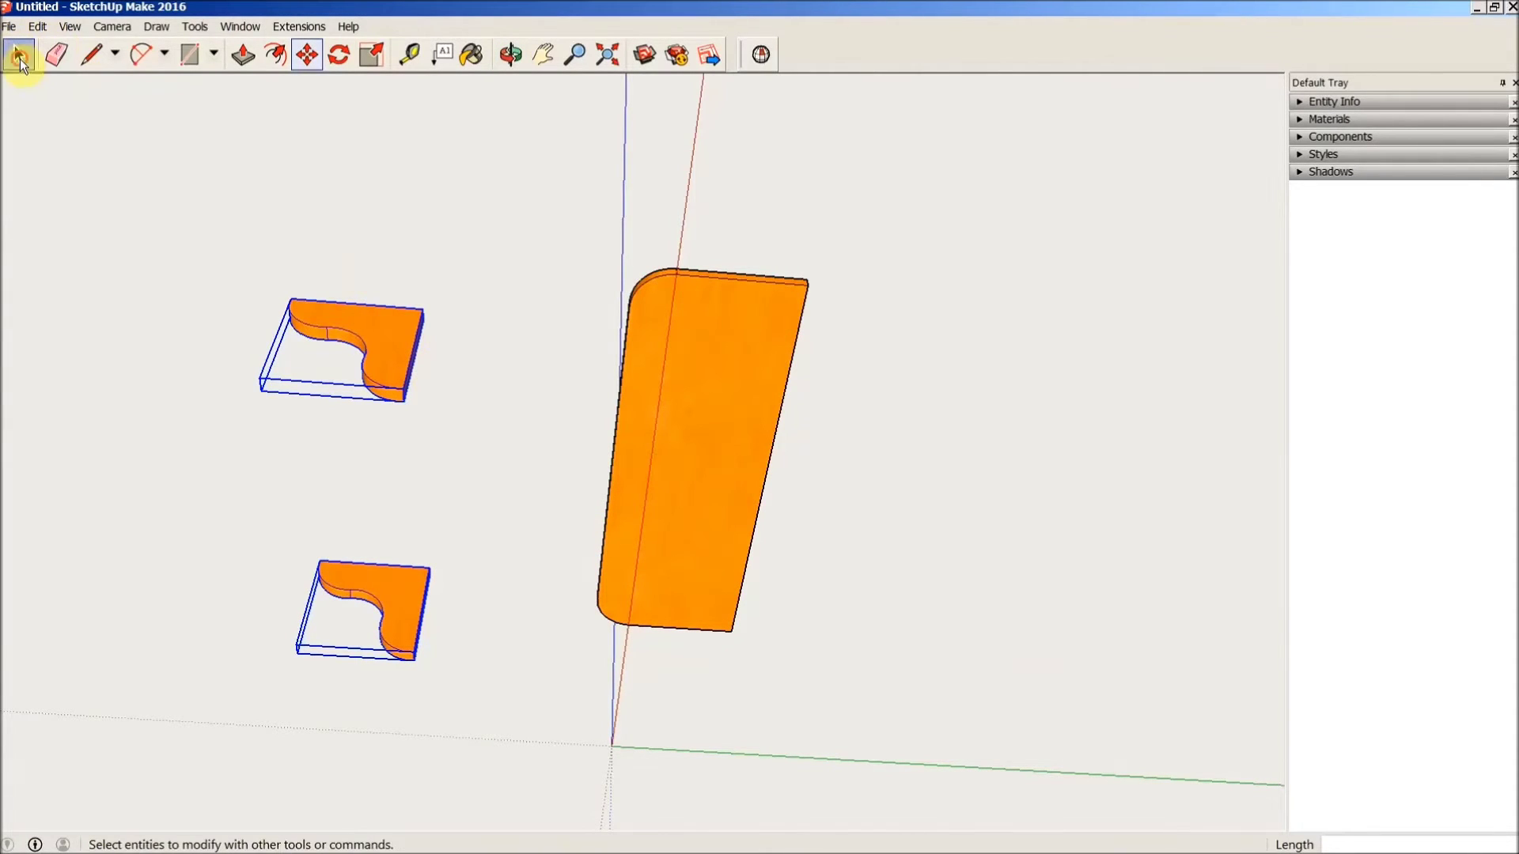
- Select all geometry of the shelf board, make it a component that replaces the selection, and clear the selection
click(20, 56)
middle_drag(971, 348, 899, 315)
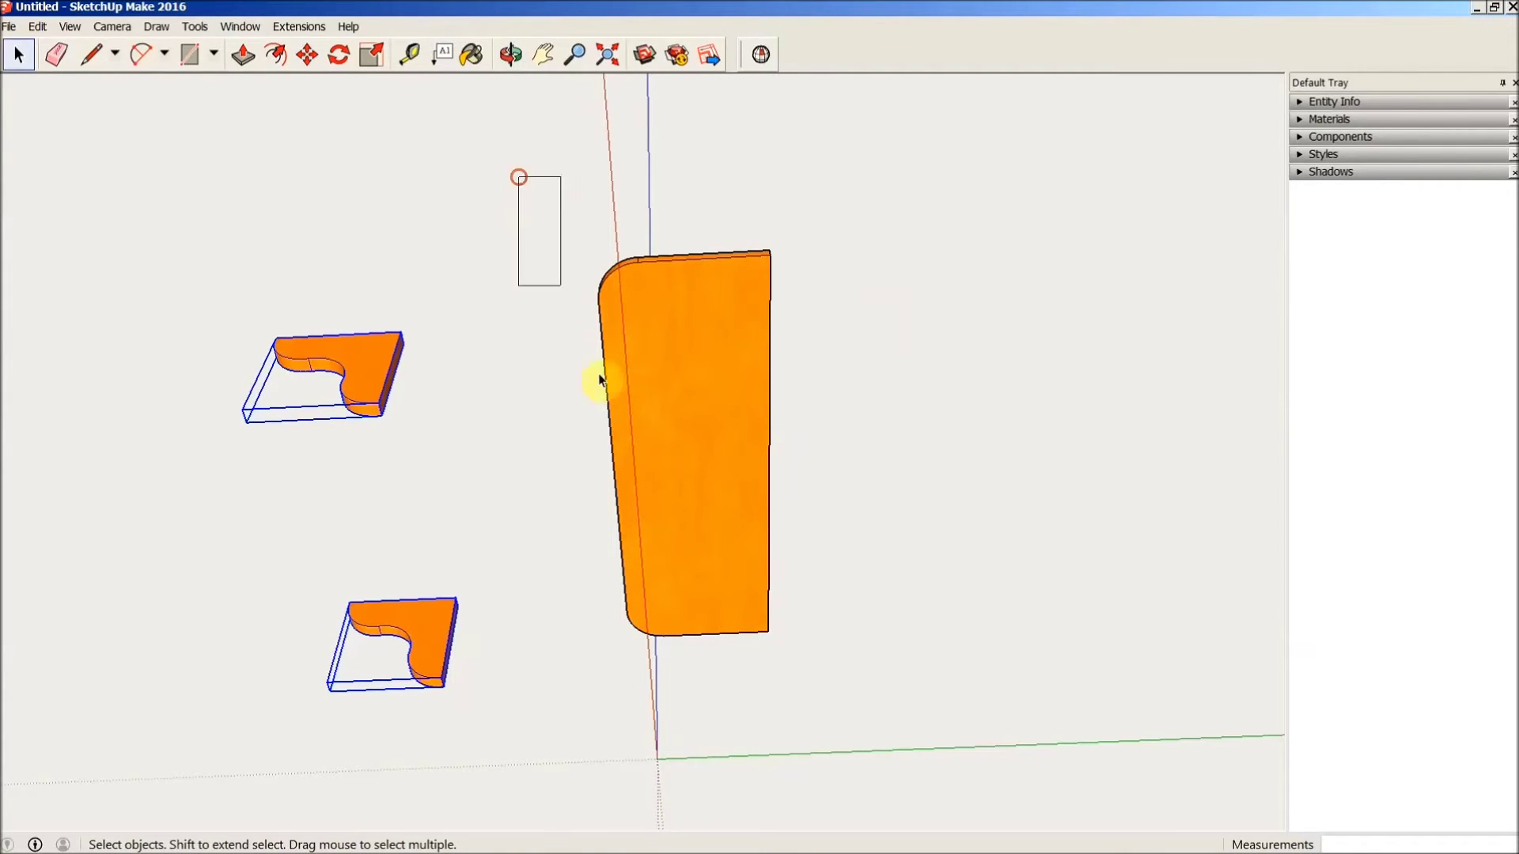
drag(599, 379, 912, 756)
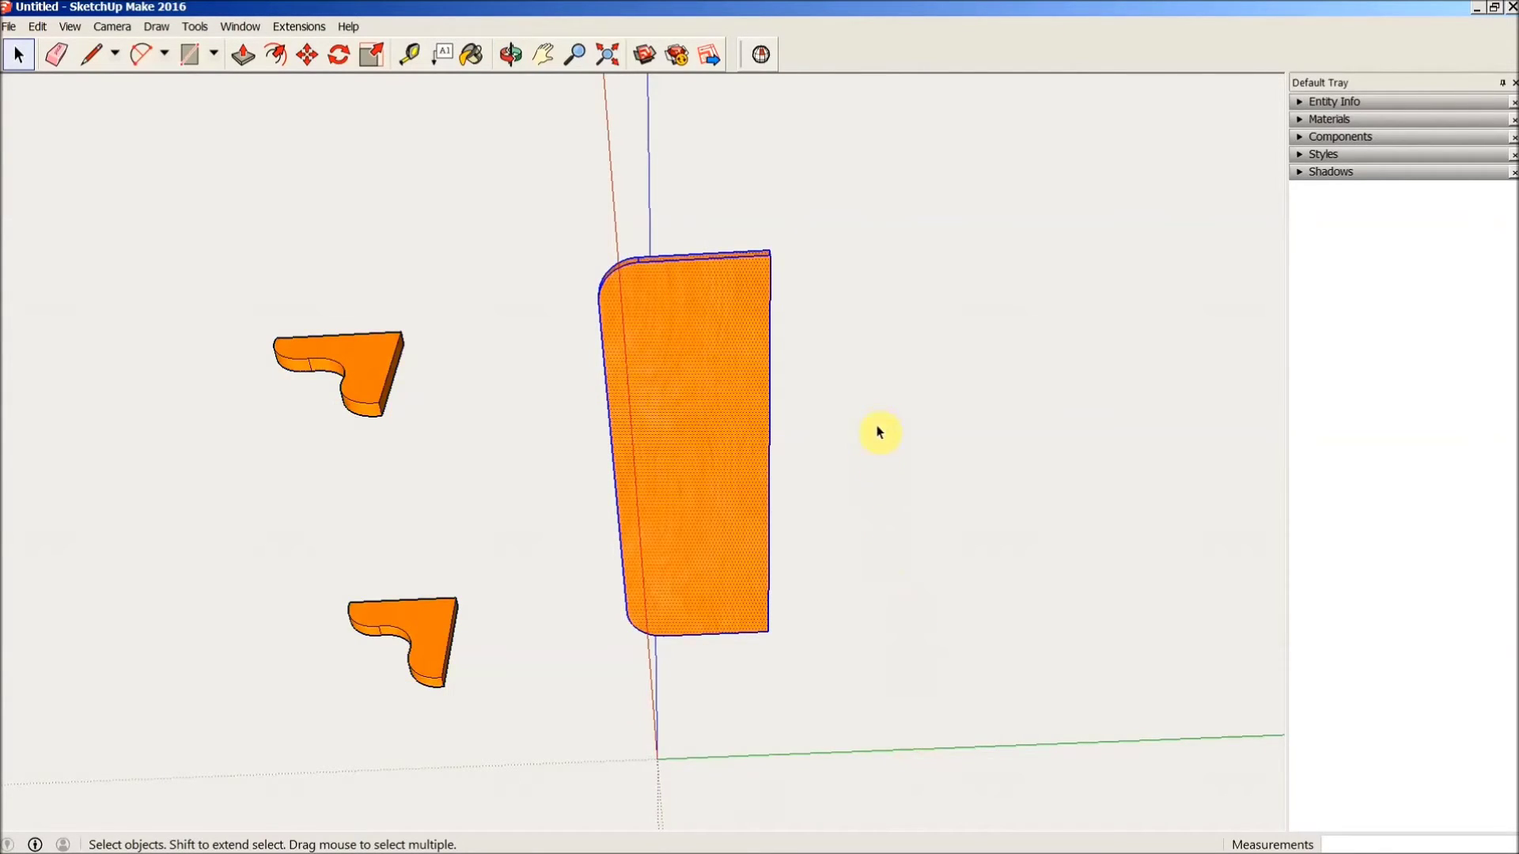
middle_drag(878, 432, 337, 536)
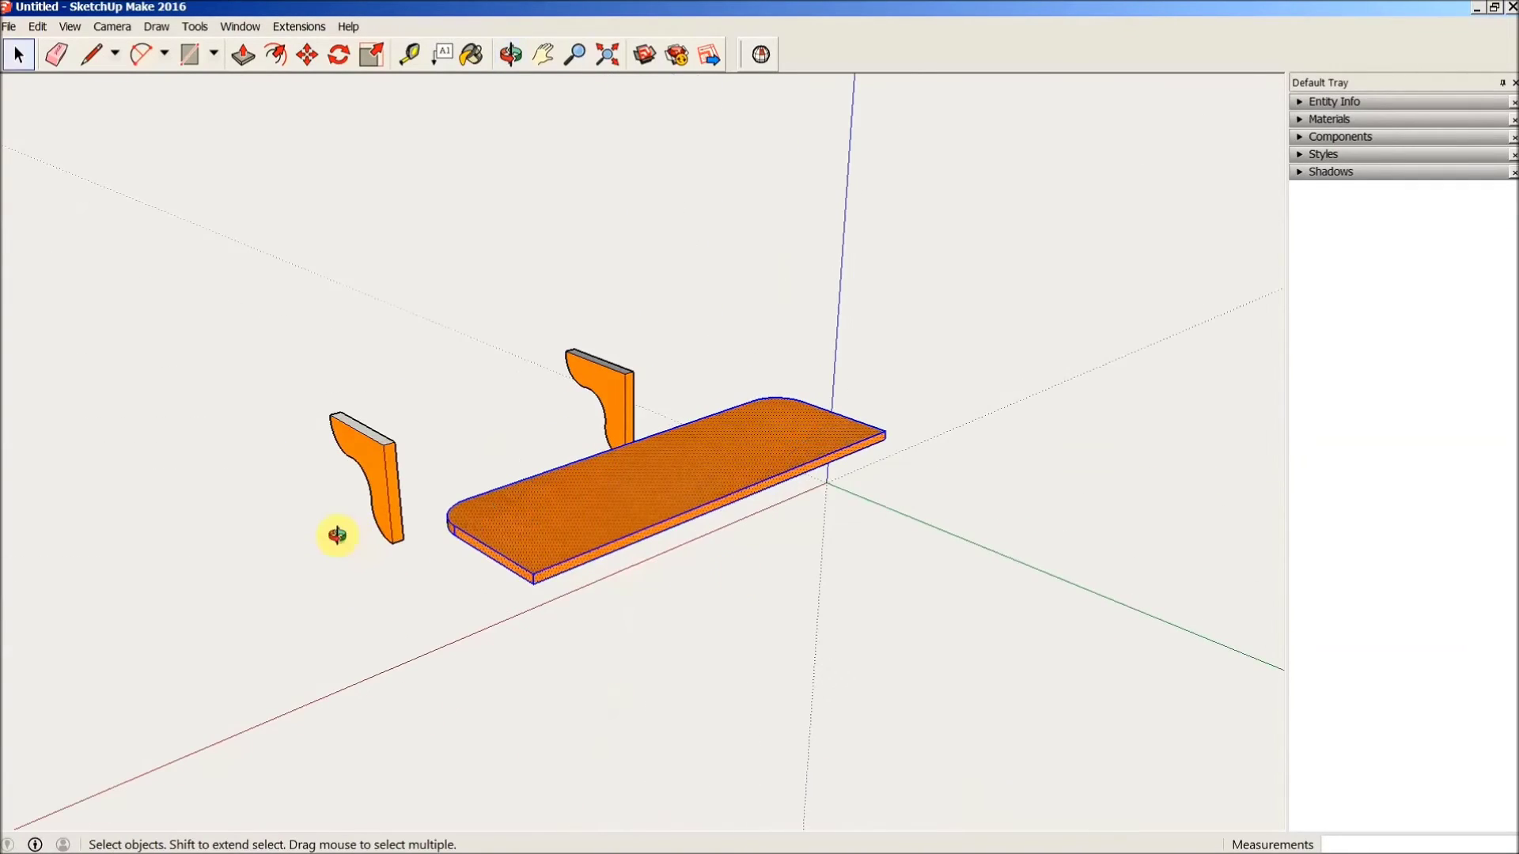
middle_drag(1125, 400, 666, 700)
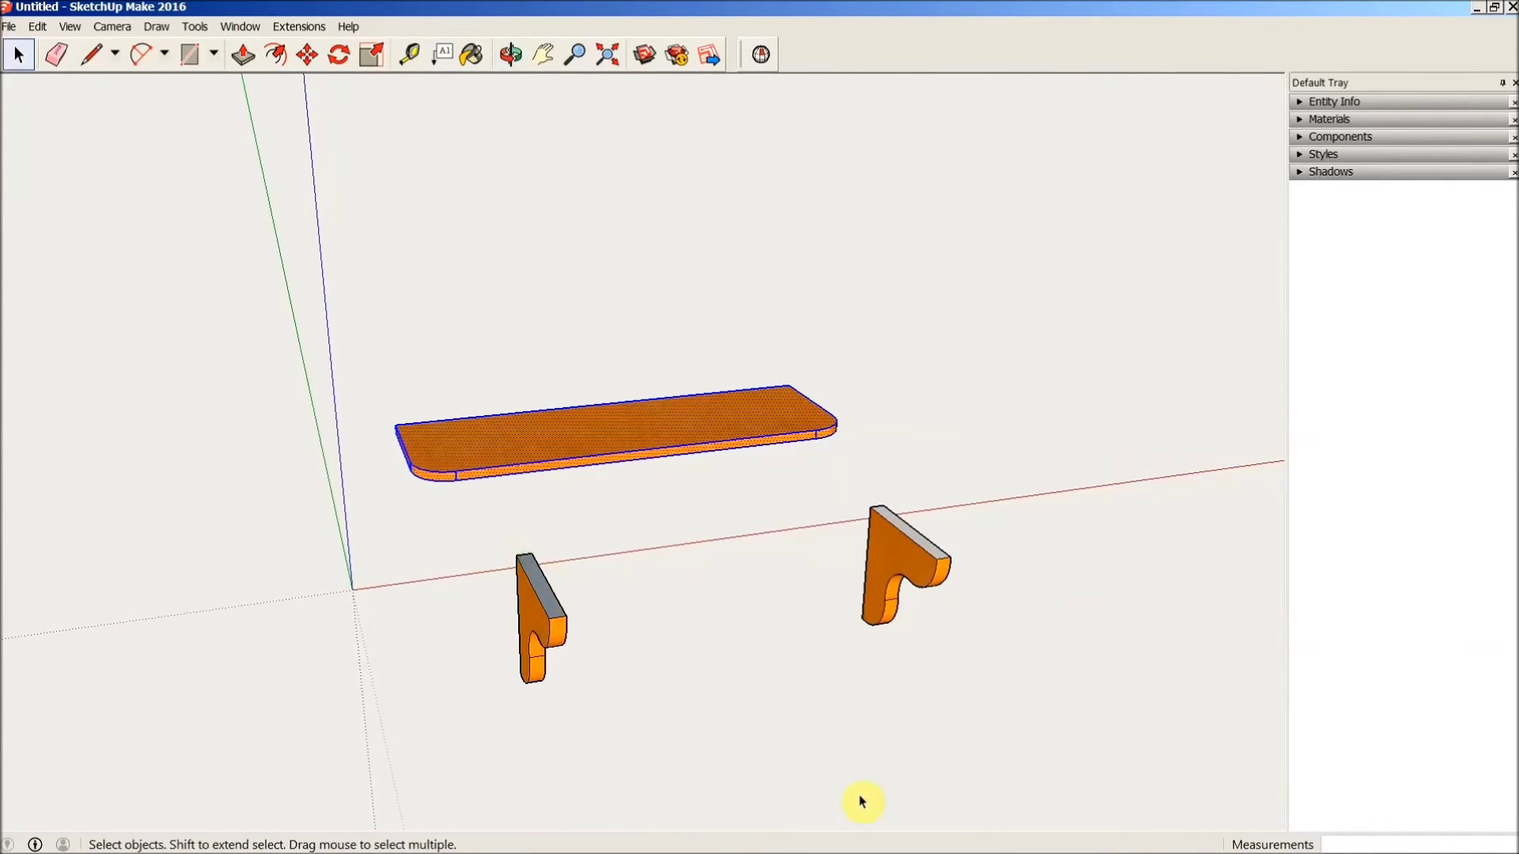
key(g)
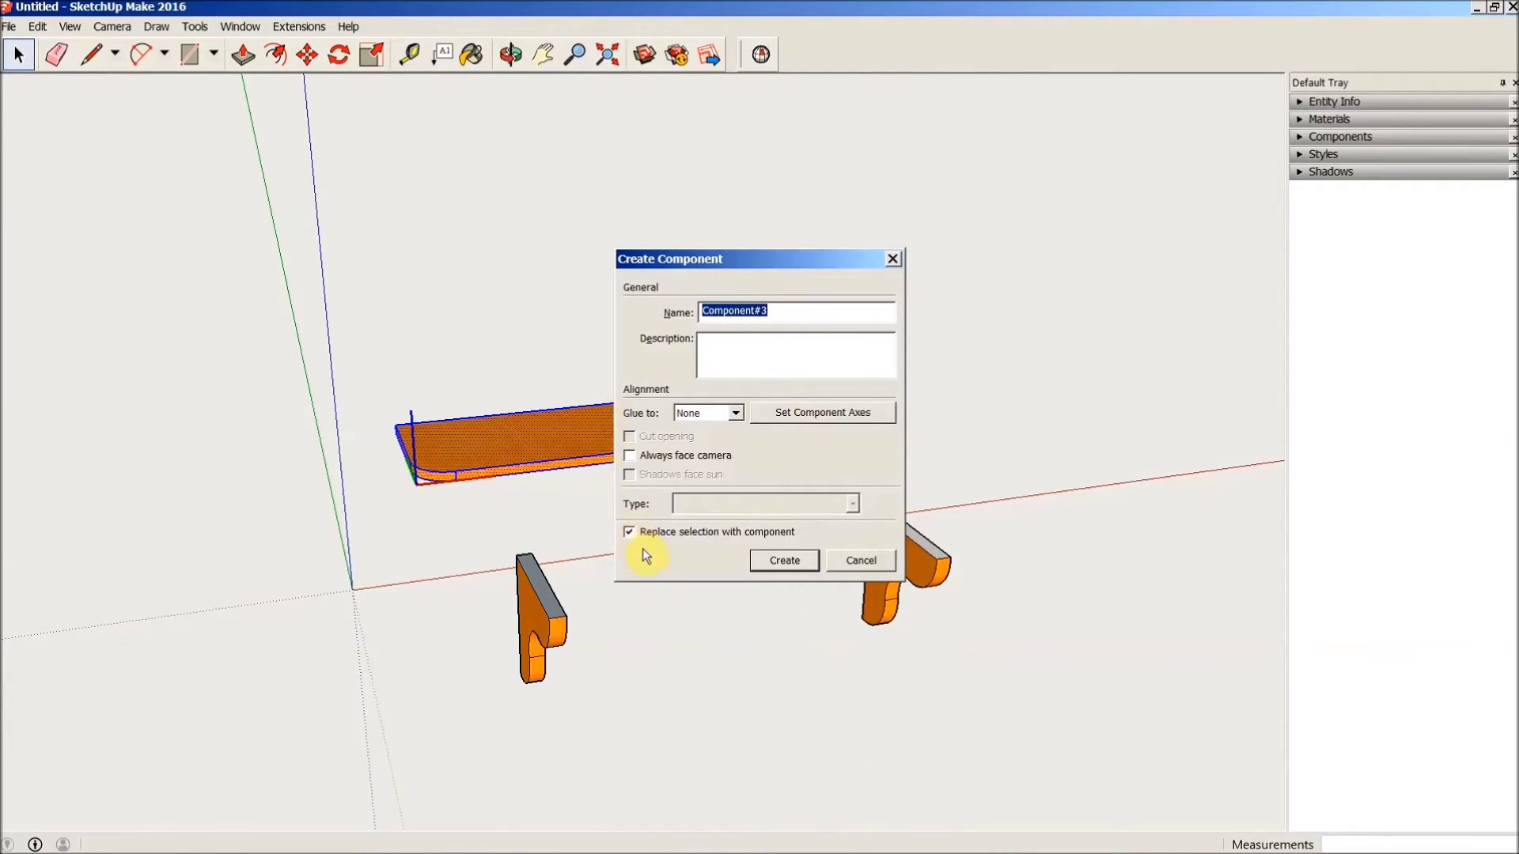
click(797, 561)
click(1065, 476)
middle_drag(1112, 454, 944, 494)
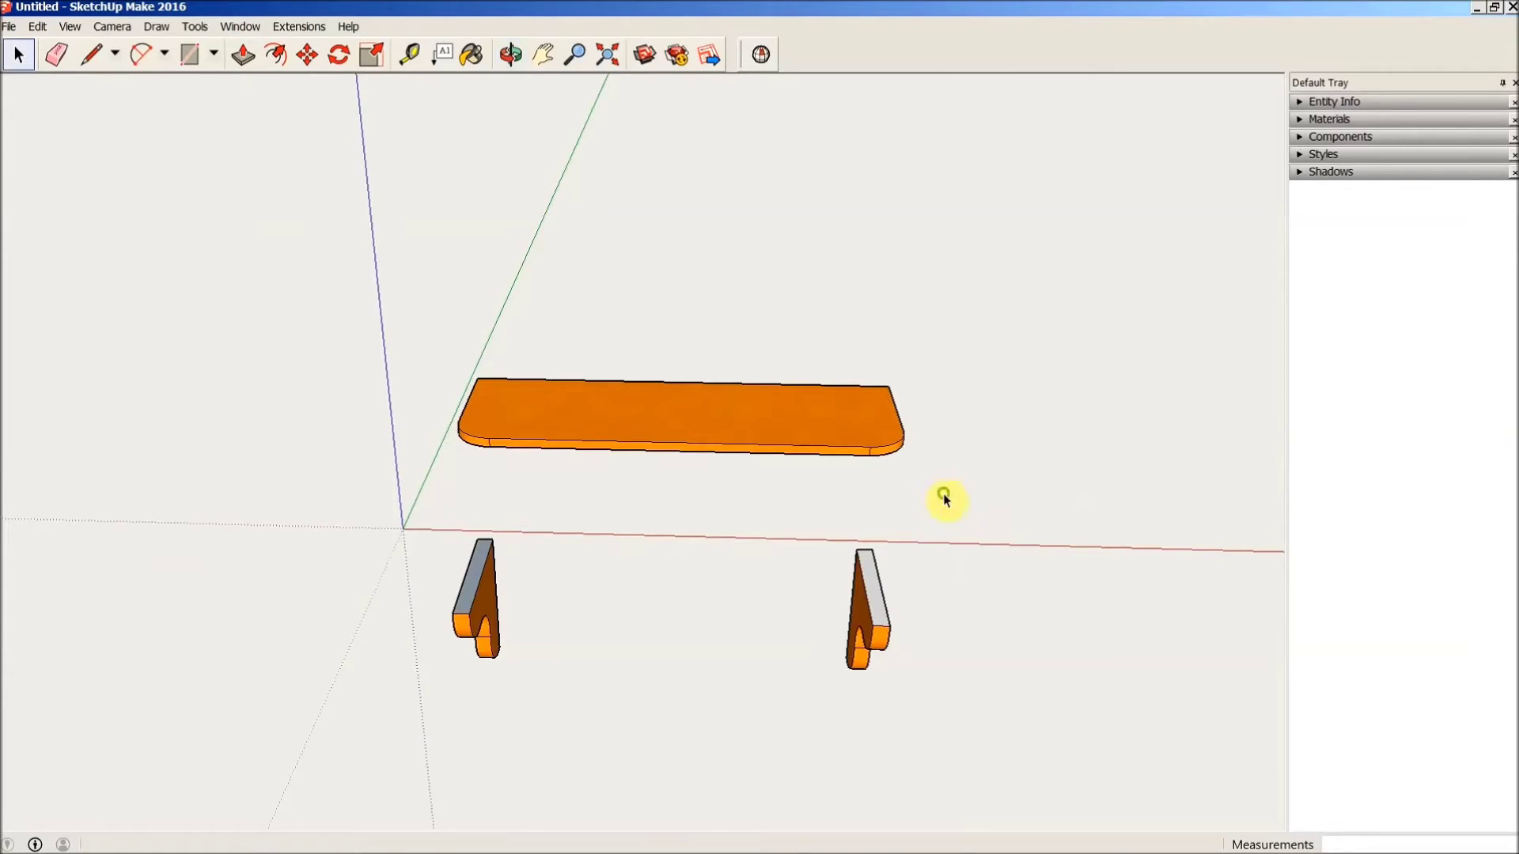
- Rotate the bracket farther from the origin 90° around the green axis at its lower back corner, laying it flat toward the other bracket
middle_drag(739, 417, 765, 532)
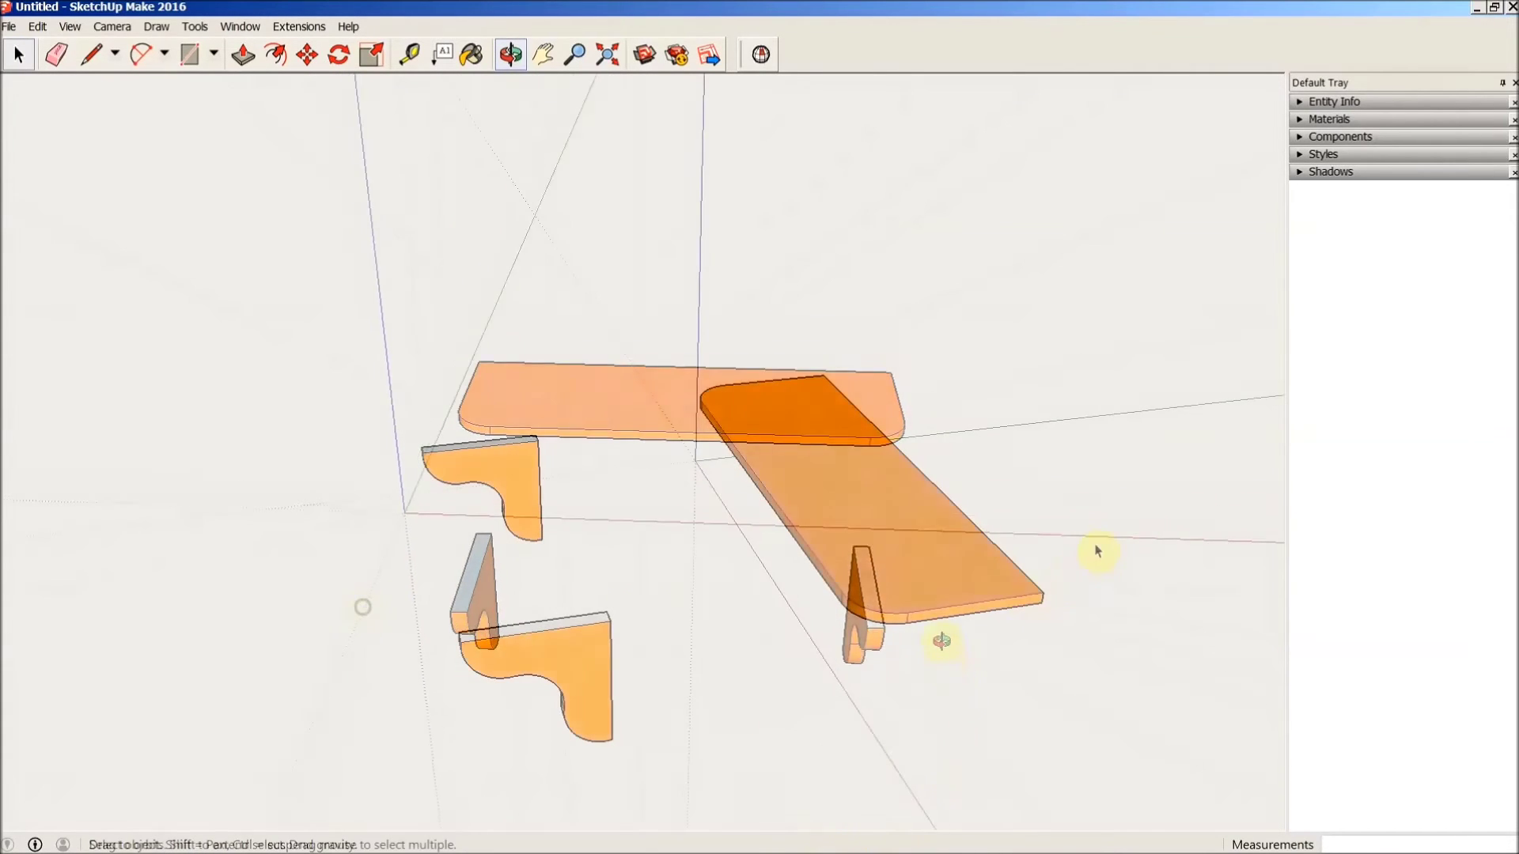
middle_drag(942, 638, 651, 417)
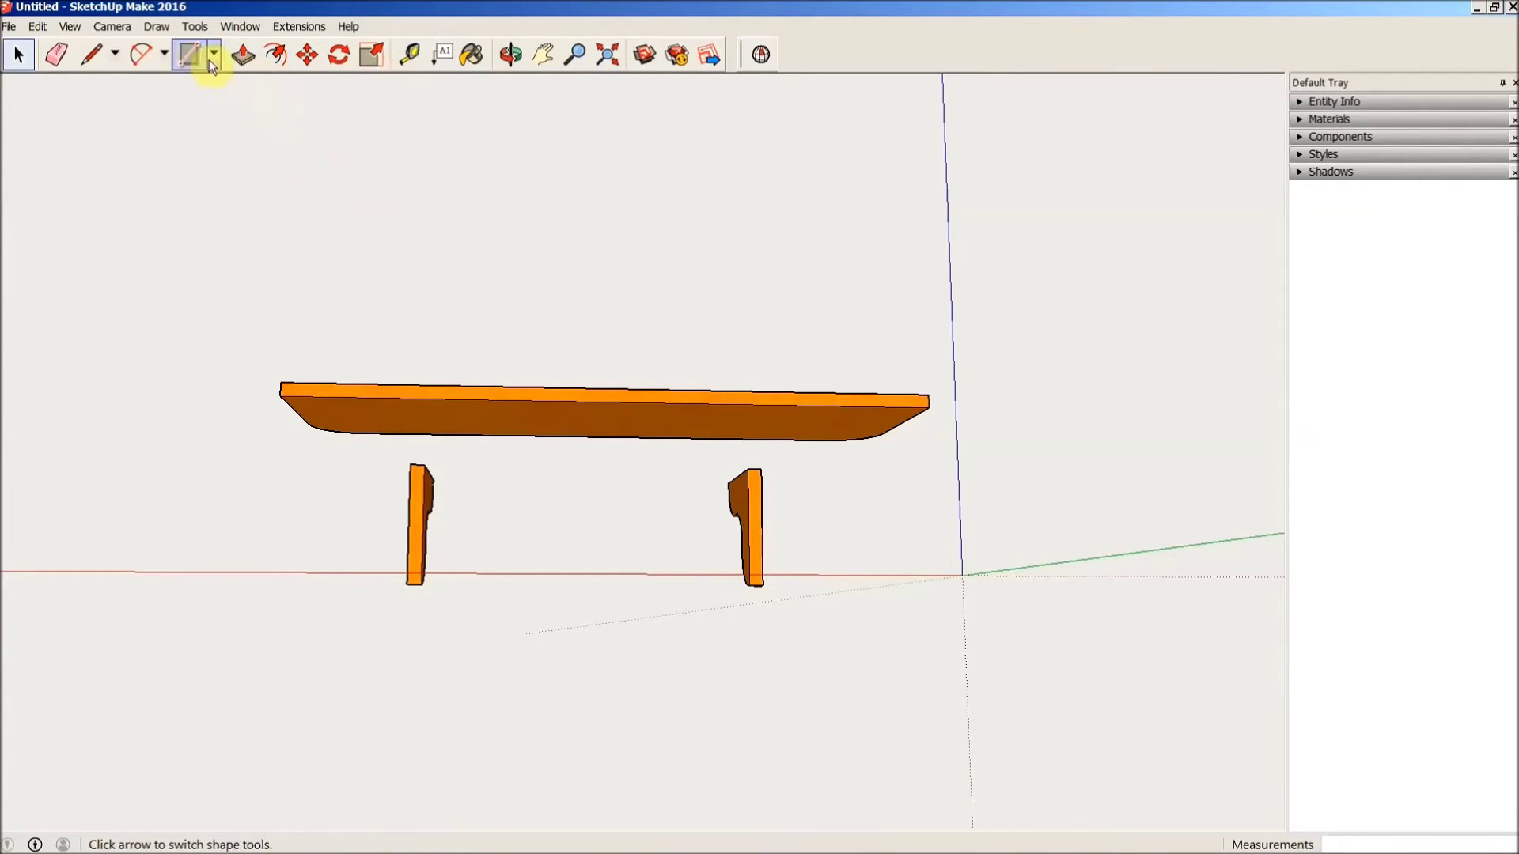
click(338, 55)
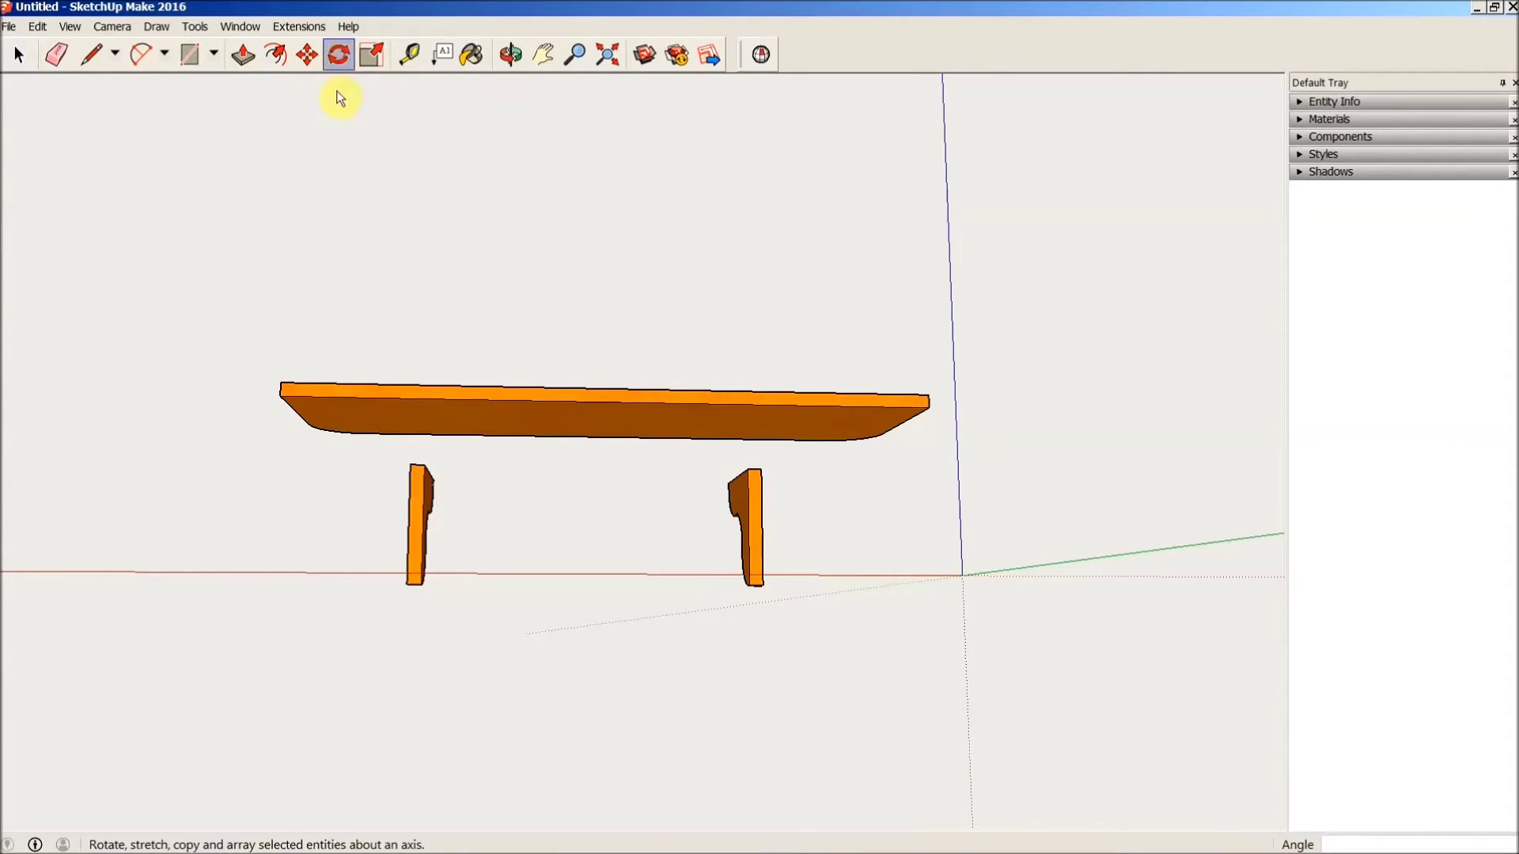
scroll(380, 611, up, 3)
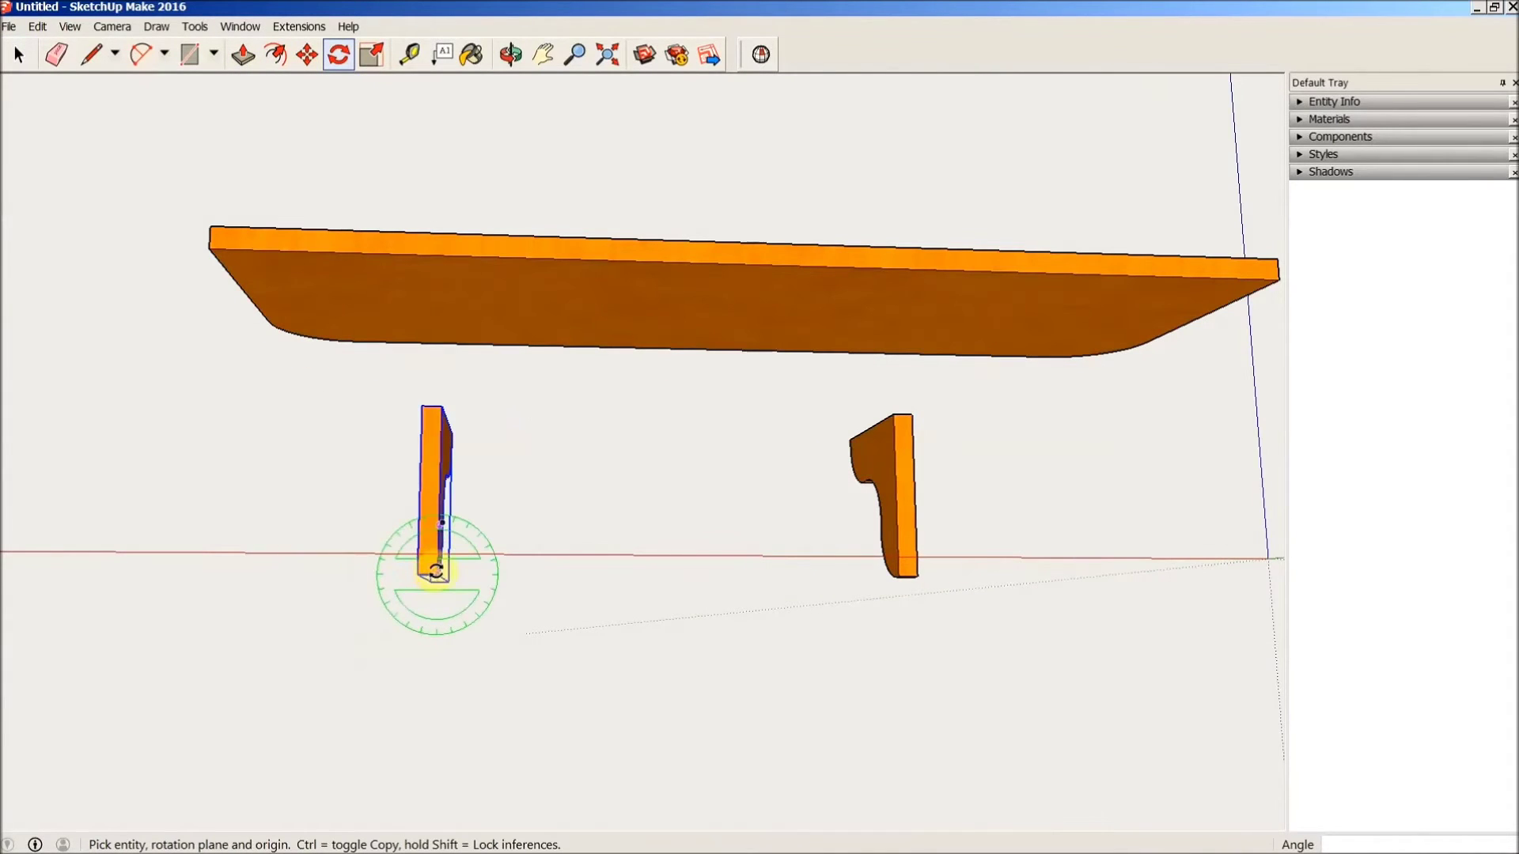
scroll(436, 570, up, 2)
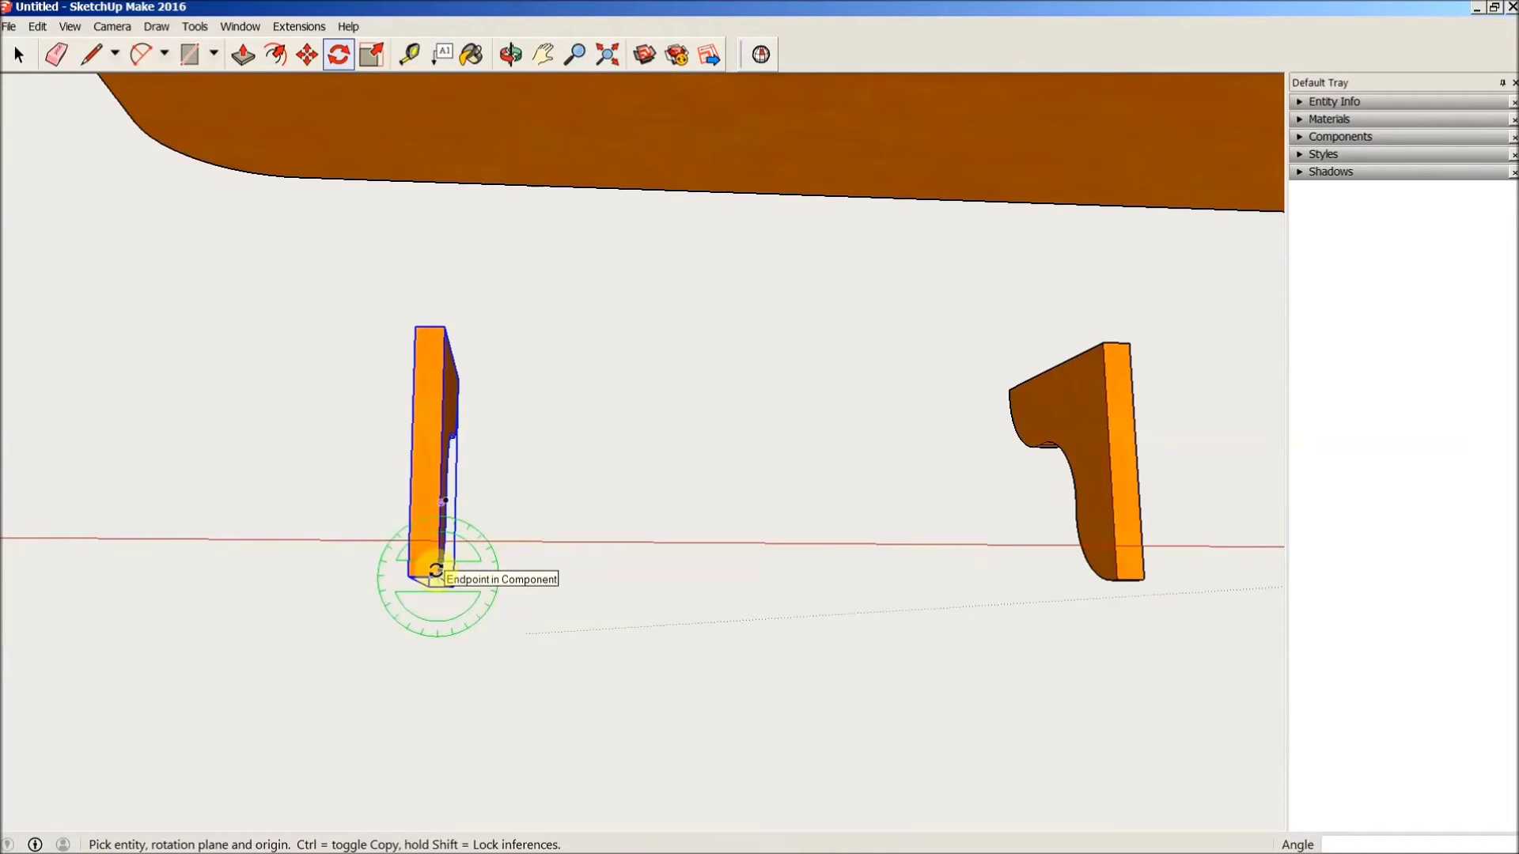
click(436, 570)
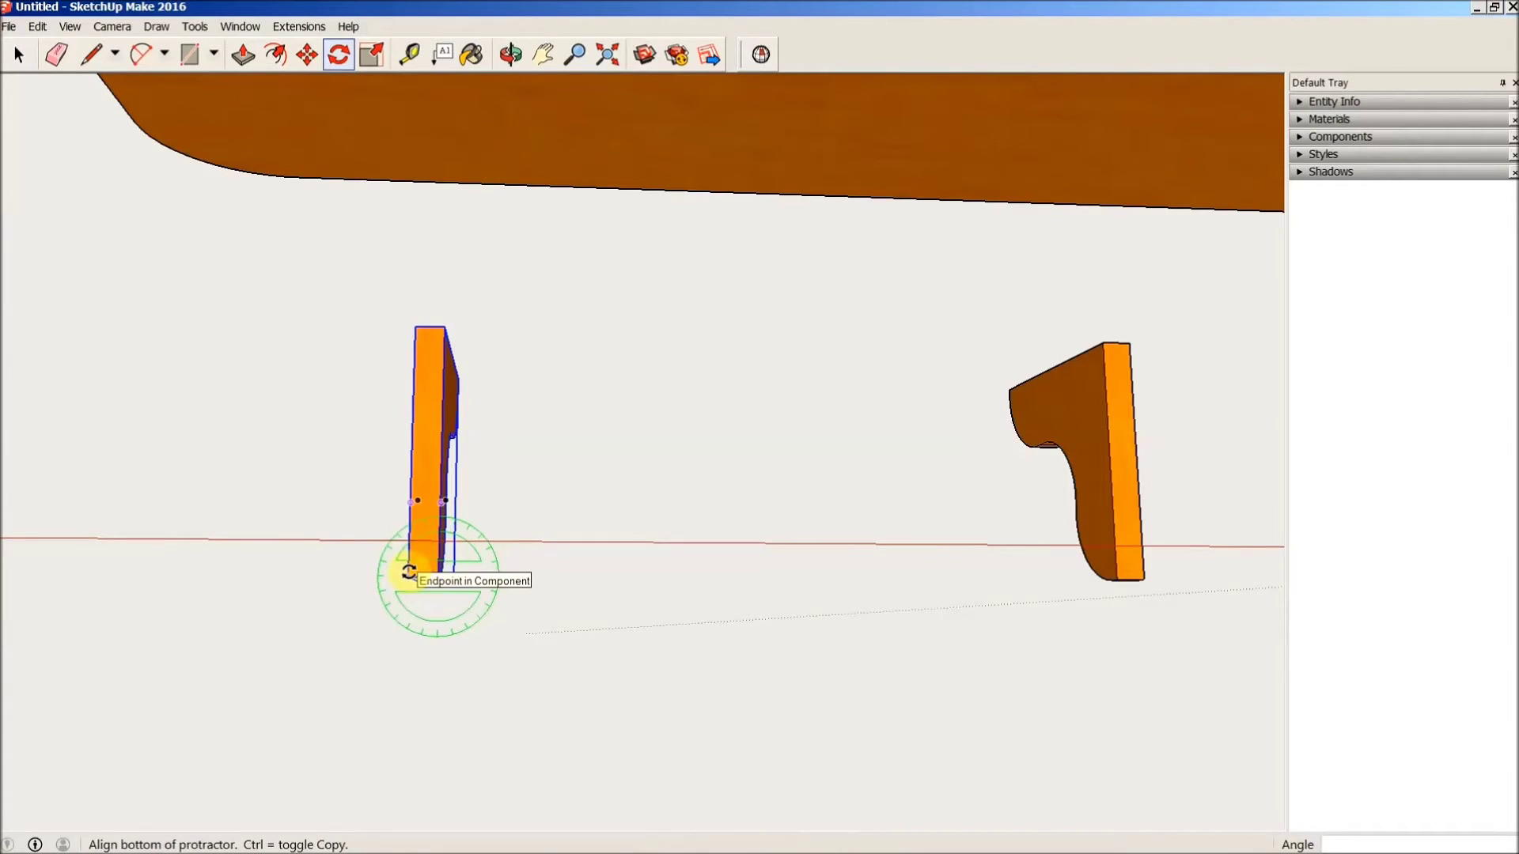
click(410, 570)
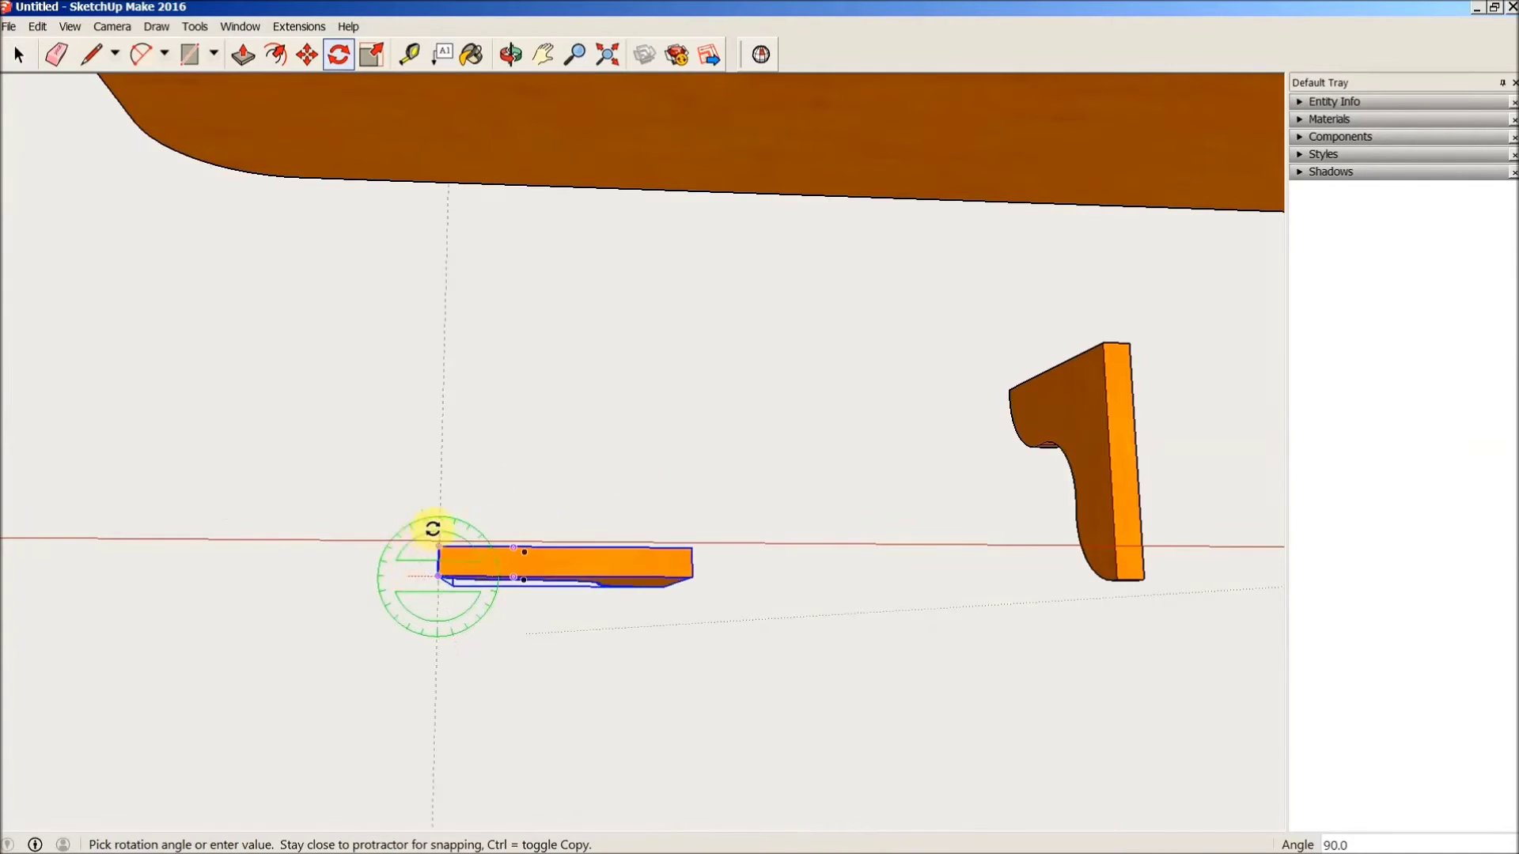
click(438, 528)
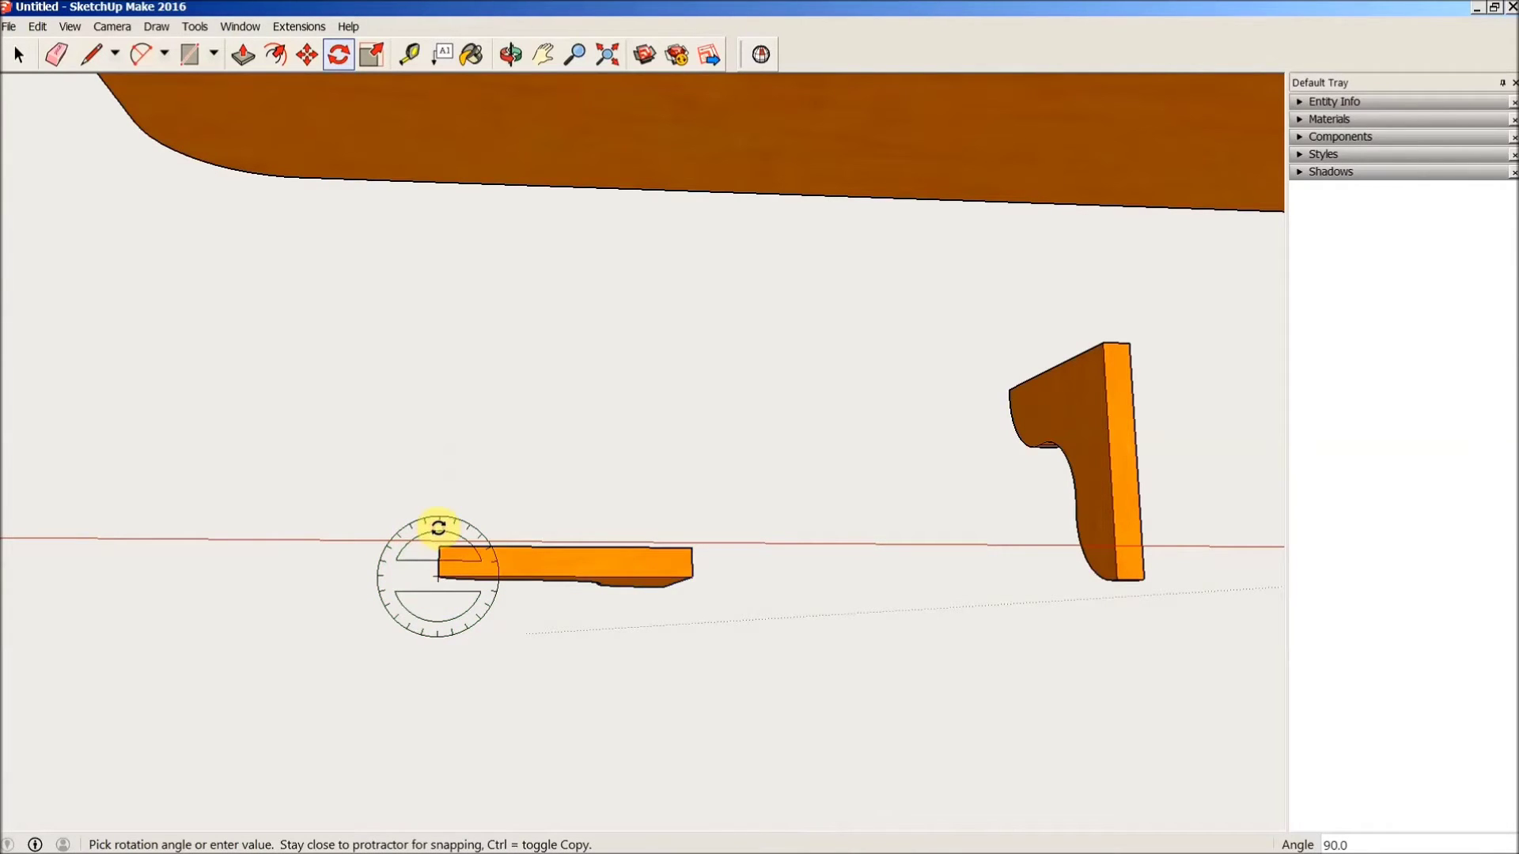
- Rotate the bracket nearer the origin 90° around the green axis at its lower back corner, laying it flat toward the first bracket
scroll(437, 530, down, 3)
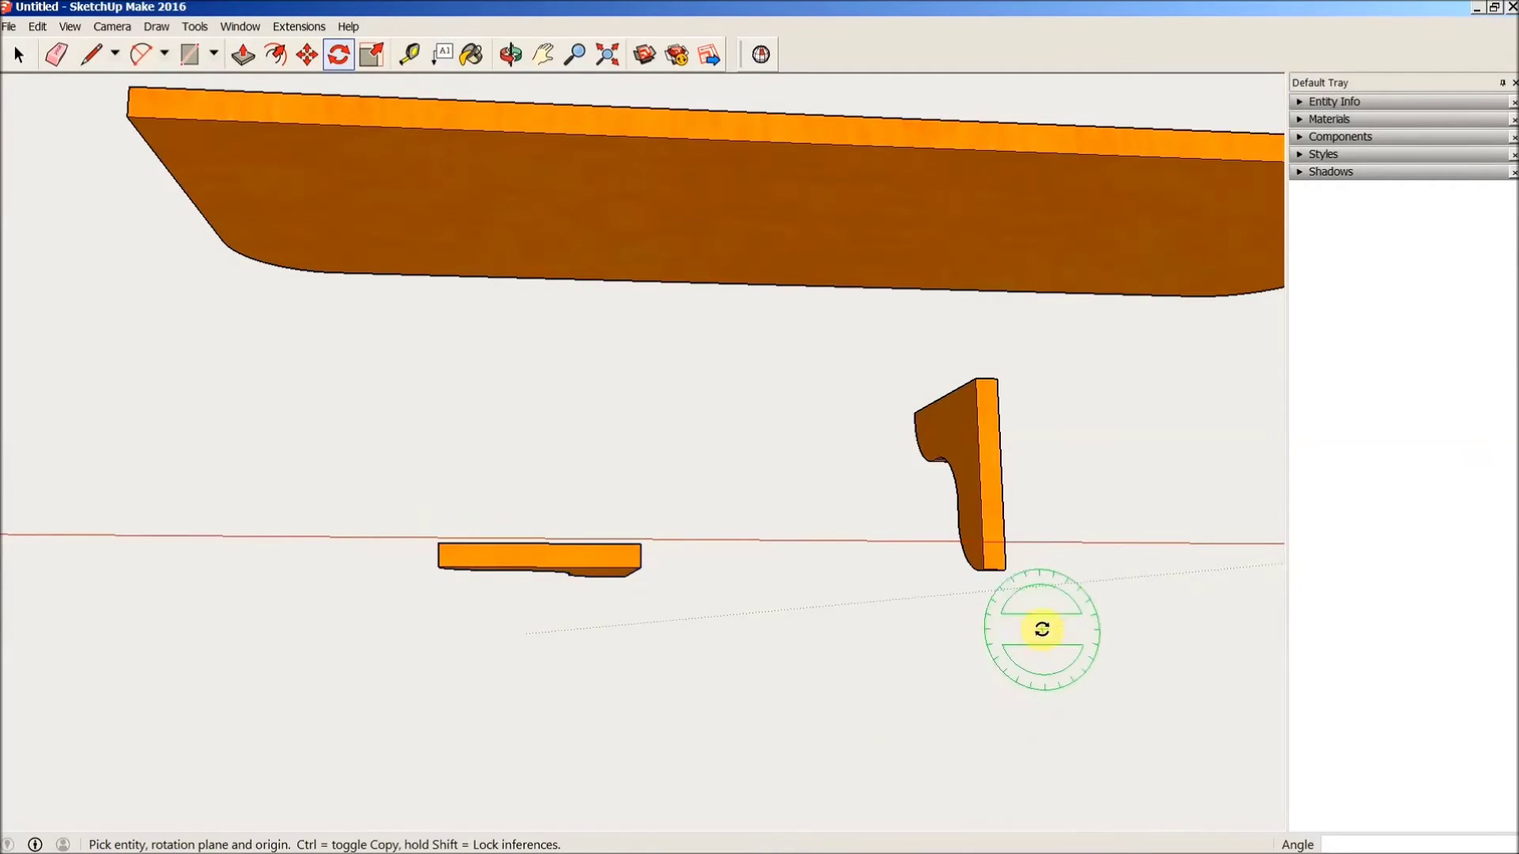
scroll(1016, 570, up, 3)
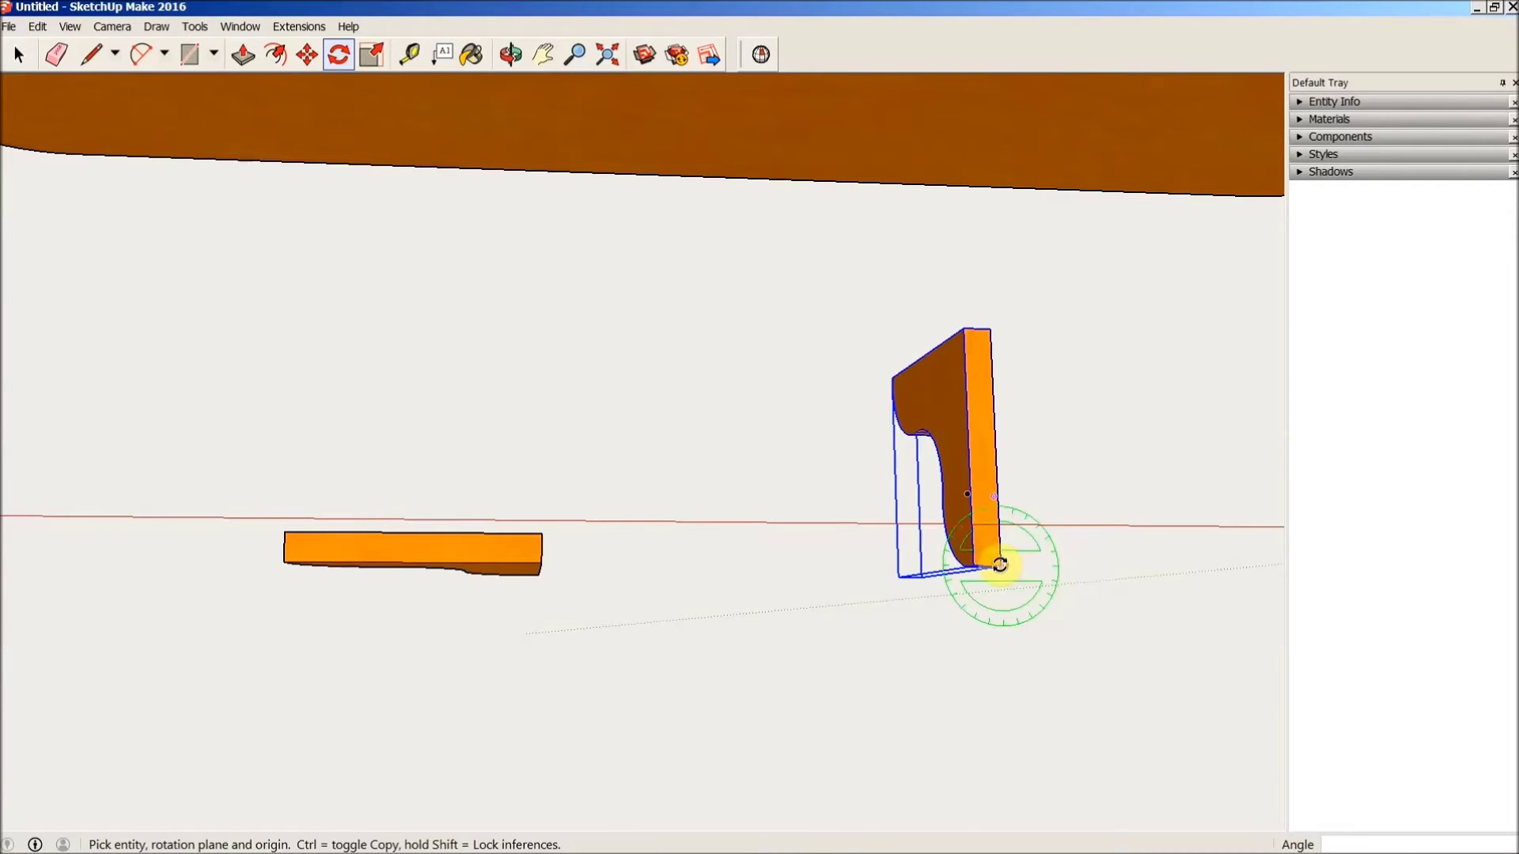
click(1000, 567)
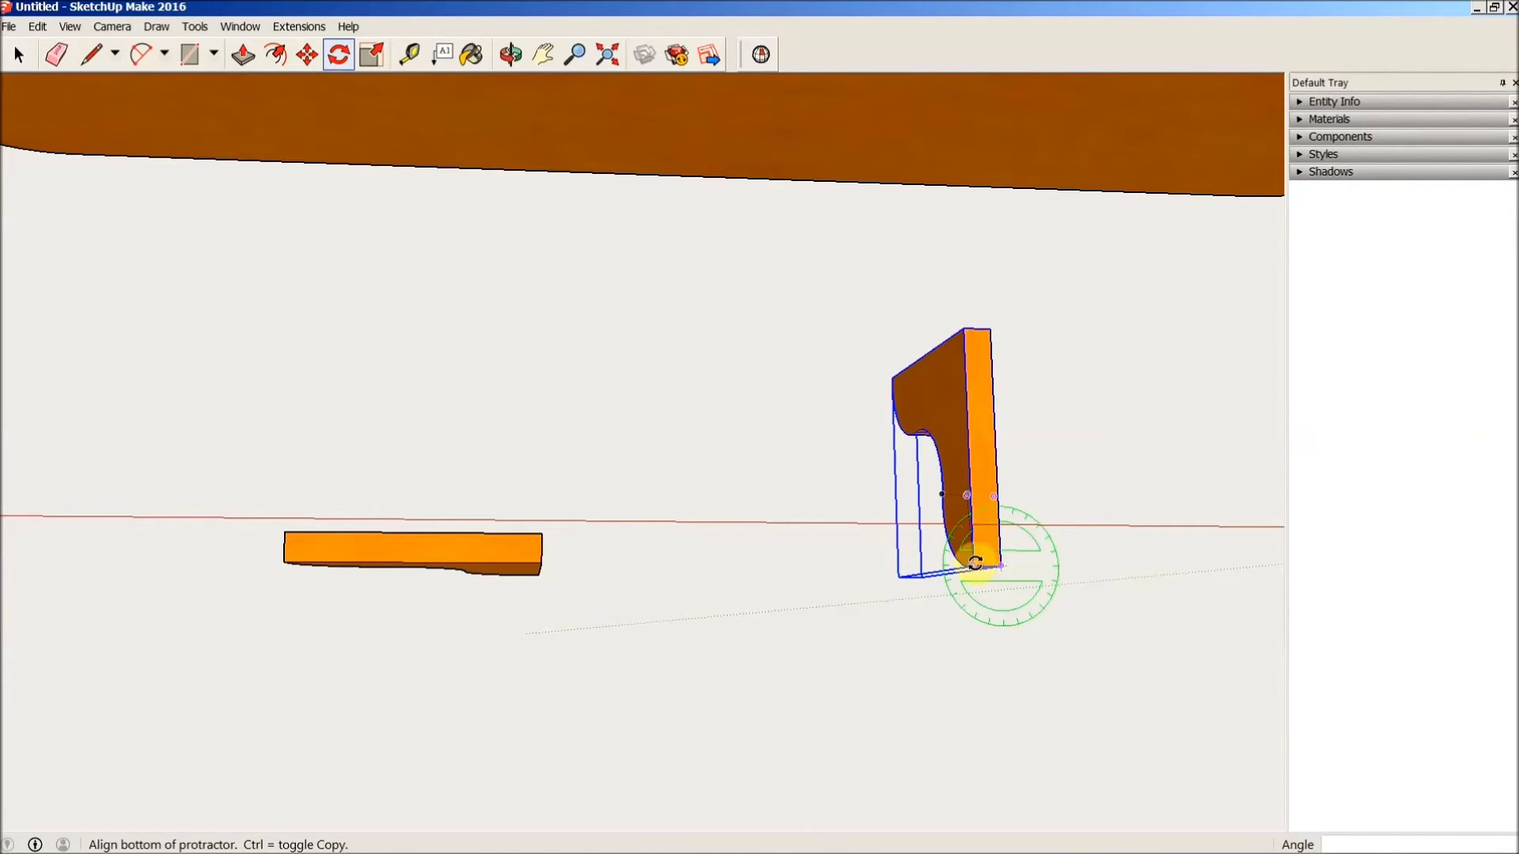
click(975, 563)
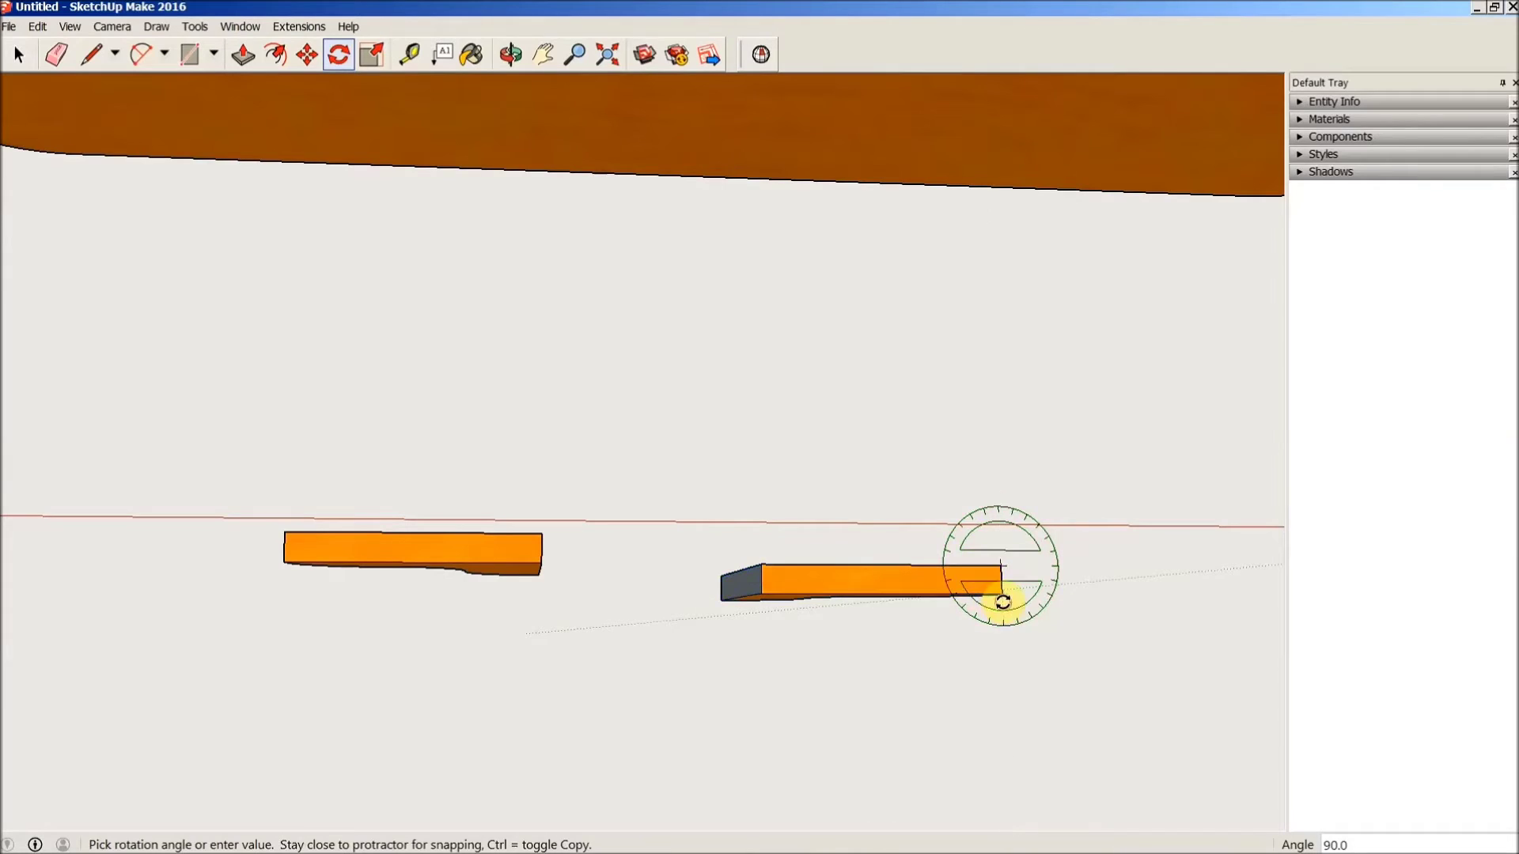
click(1002, 602)
click(17, 55)
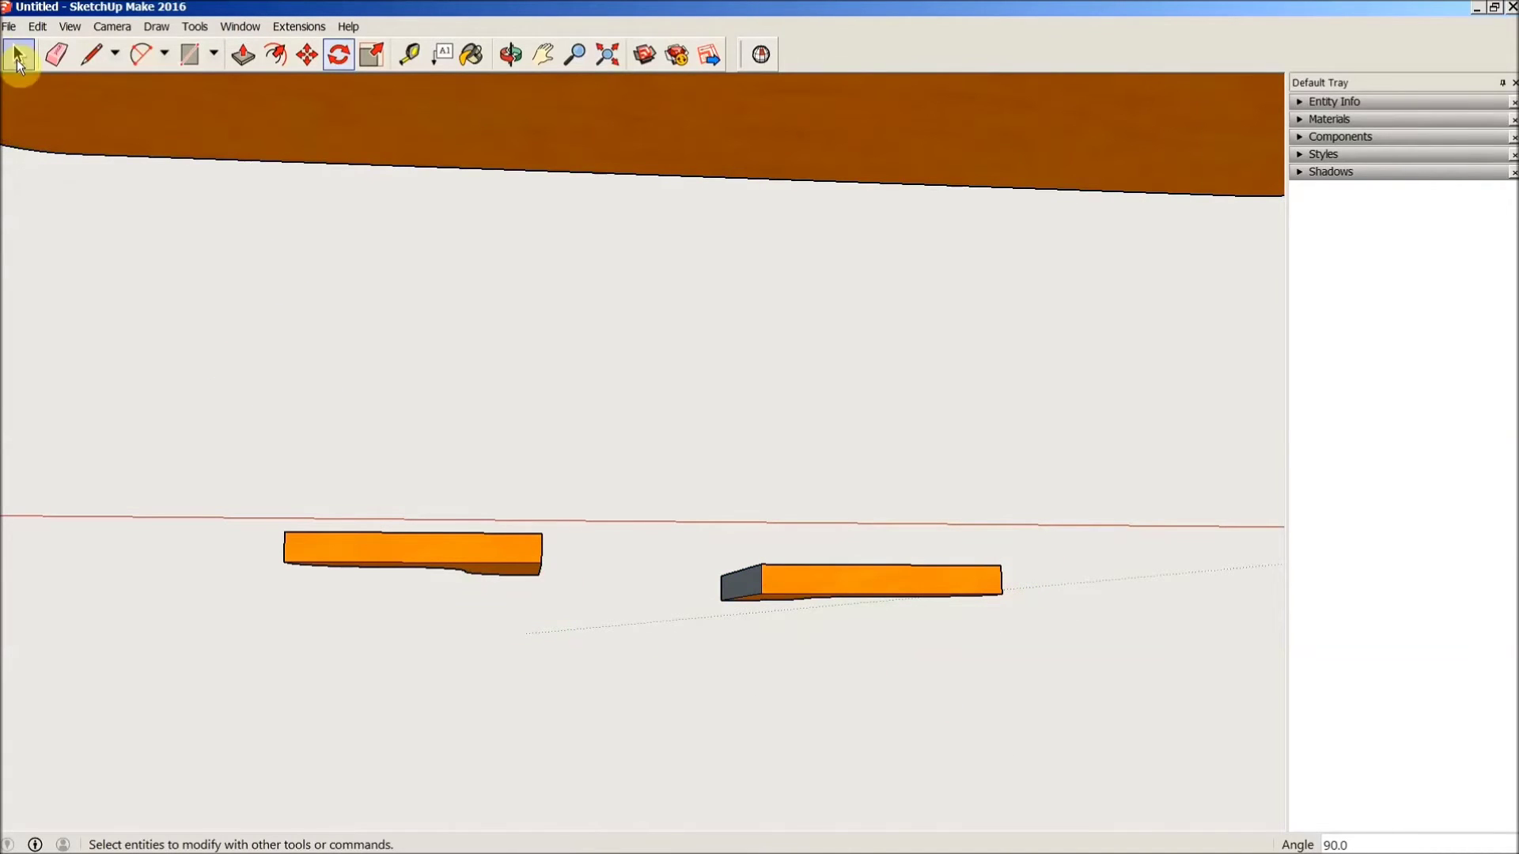
- Raise the bracket farther from the origin about 11 27/64" along the blue axis, levelling its top with the shelf board's top face
scroll(441, 424, down, 5)
middle_drag(178, 443, 583, 593)
middle_drag(410, 501, 395, 593)
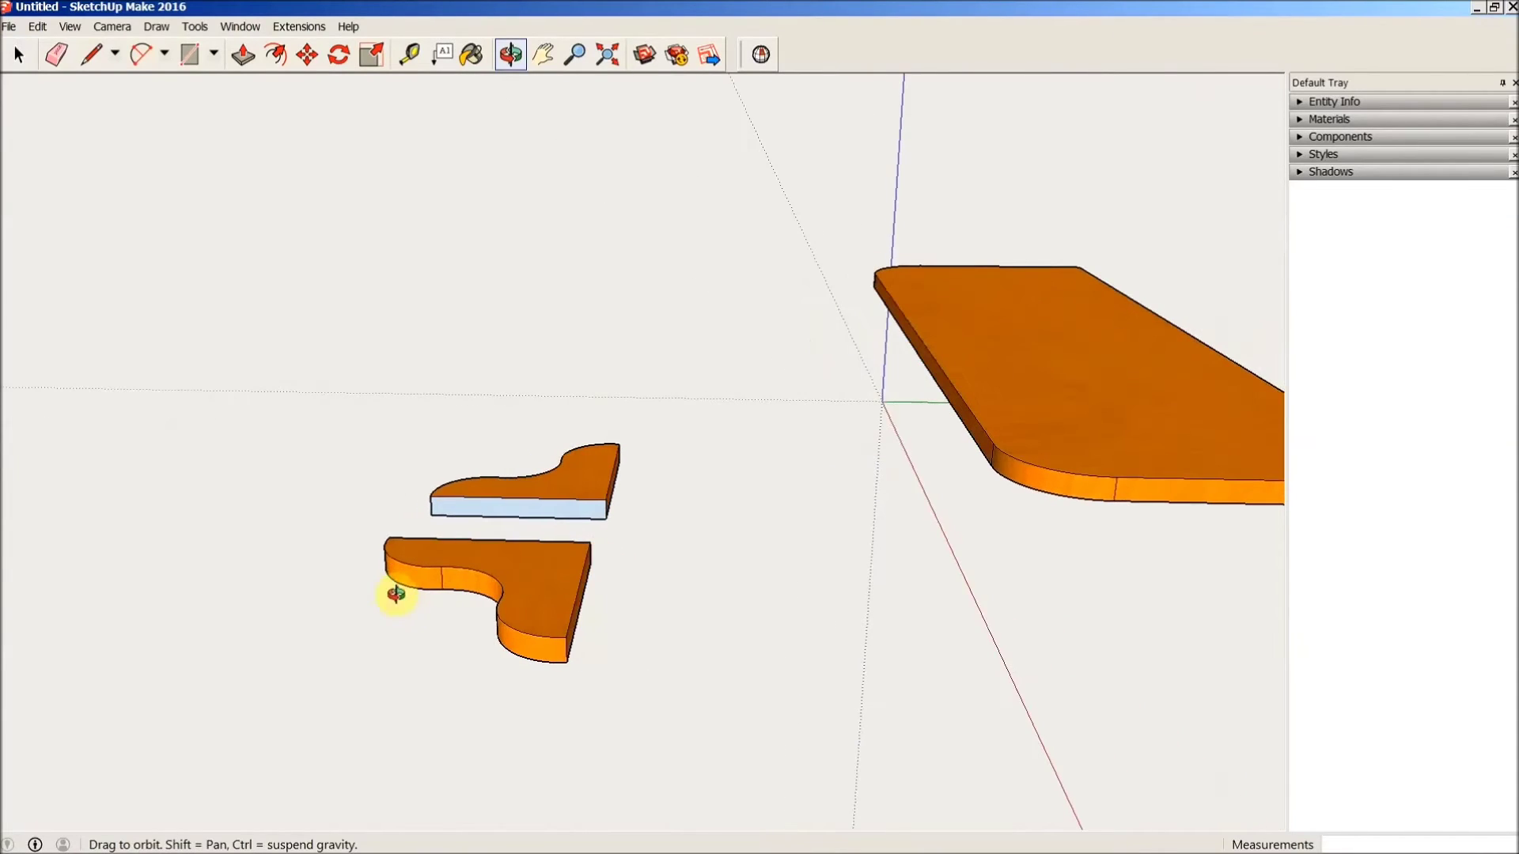
click(546, 587)
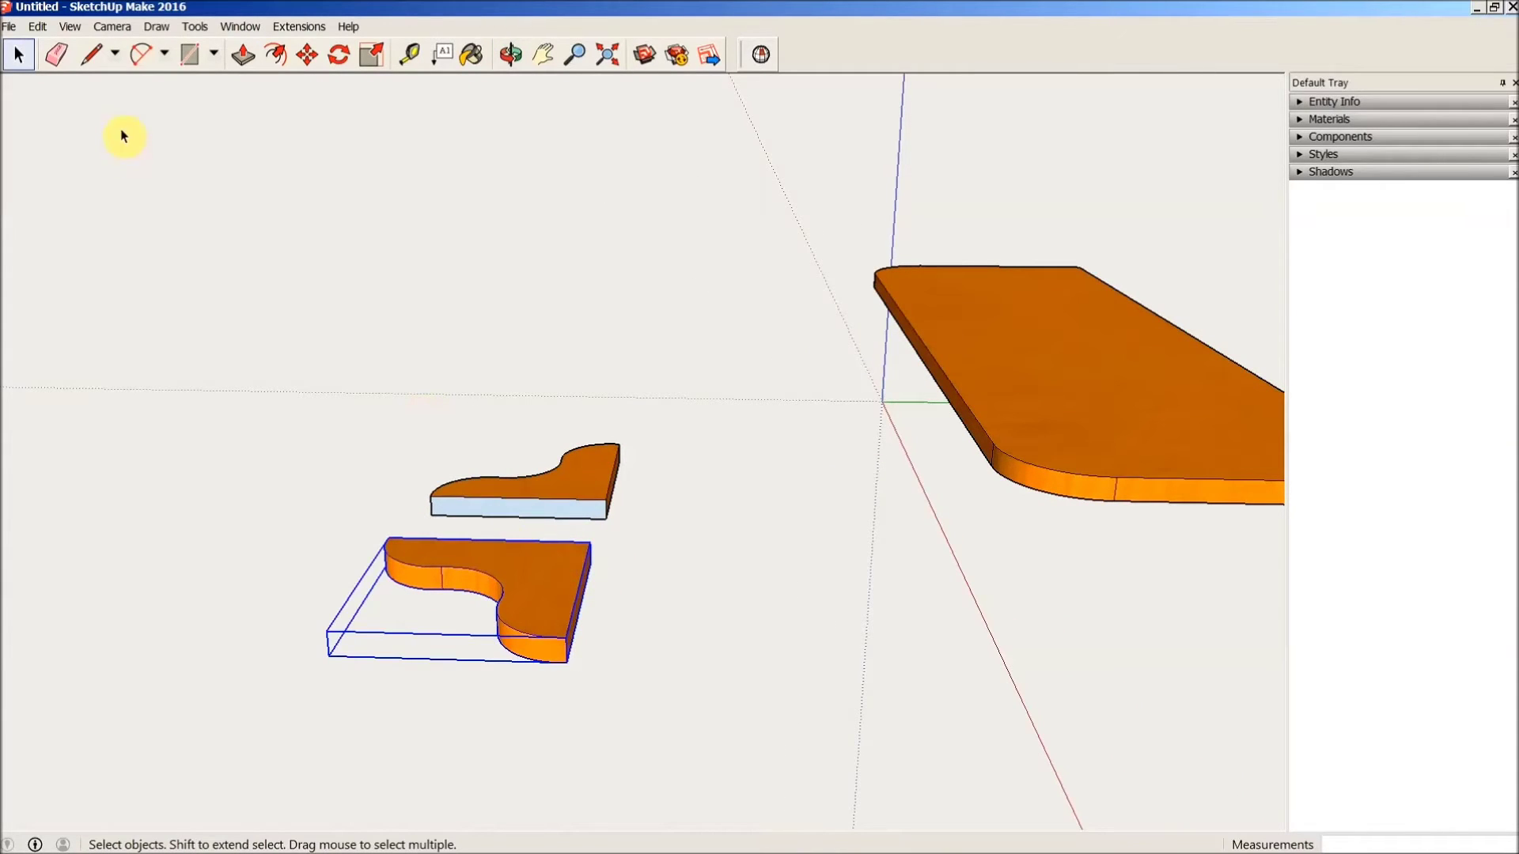
click(307, 54)
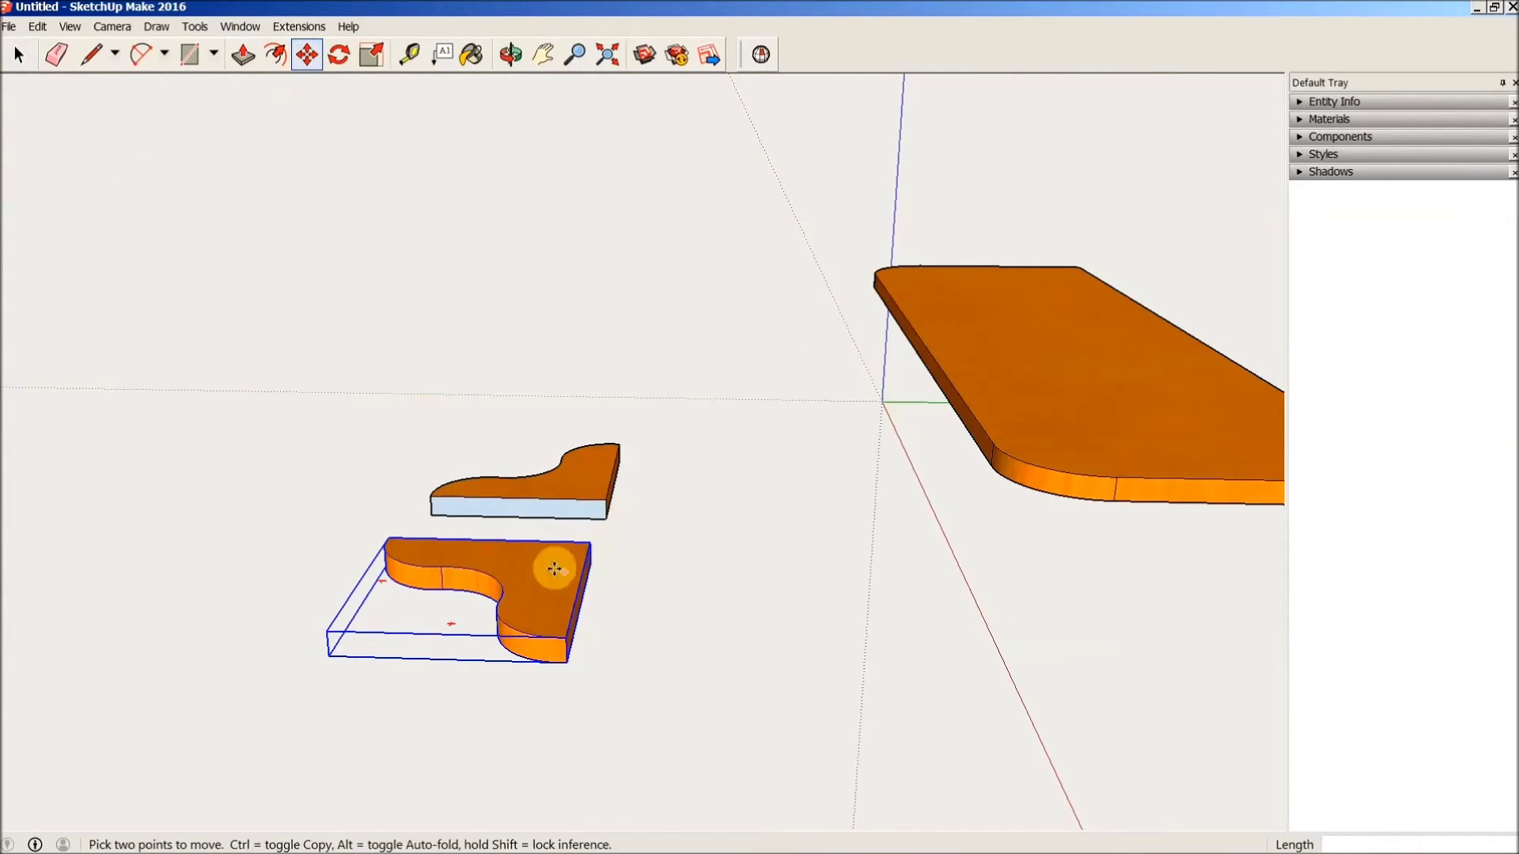
click(563, 633)
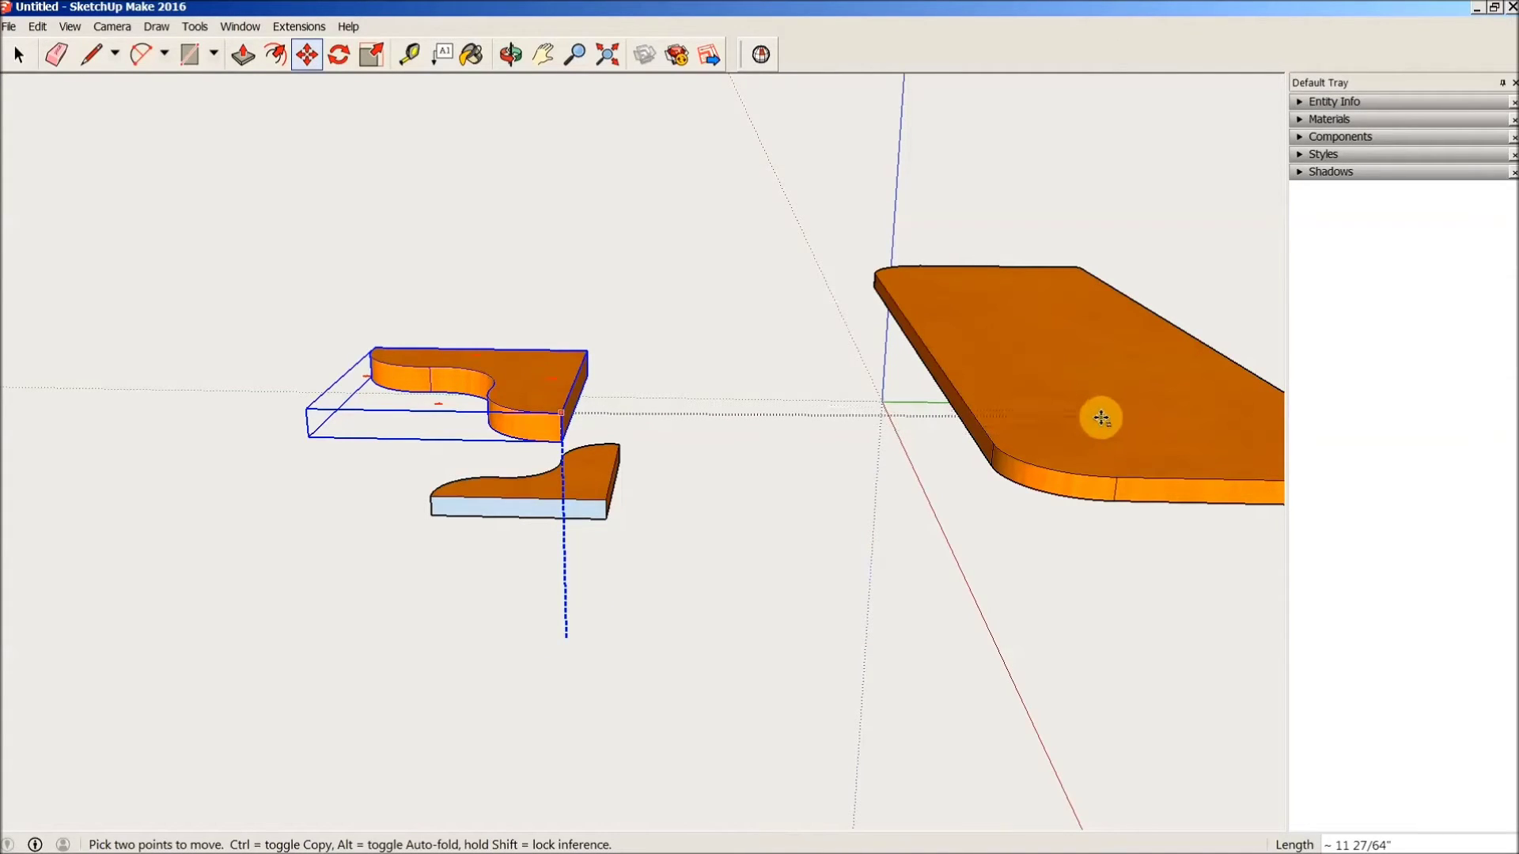
click(1101, 417)
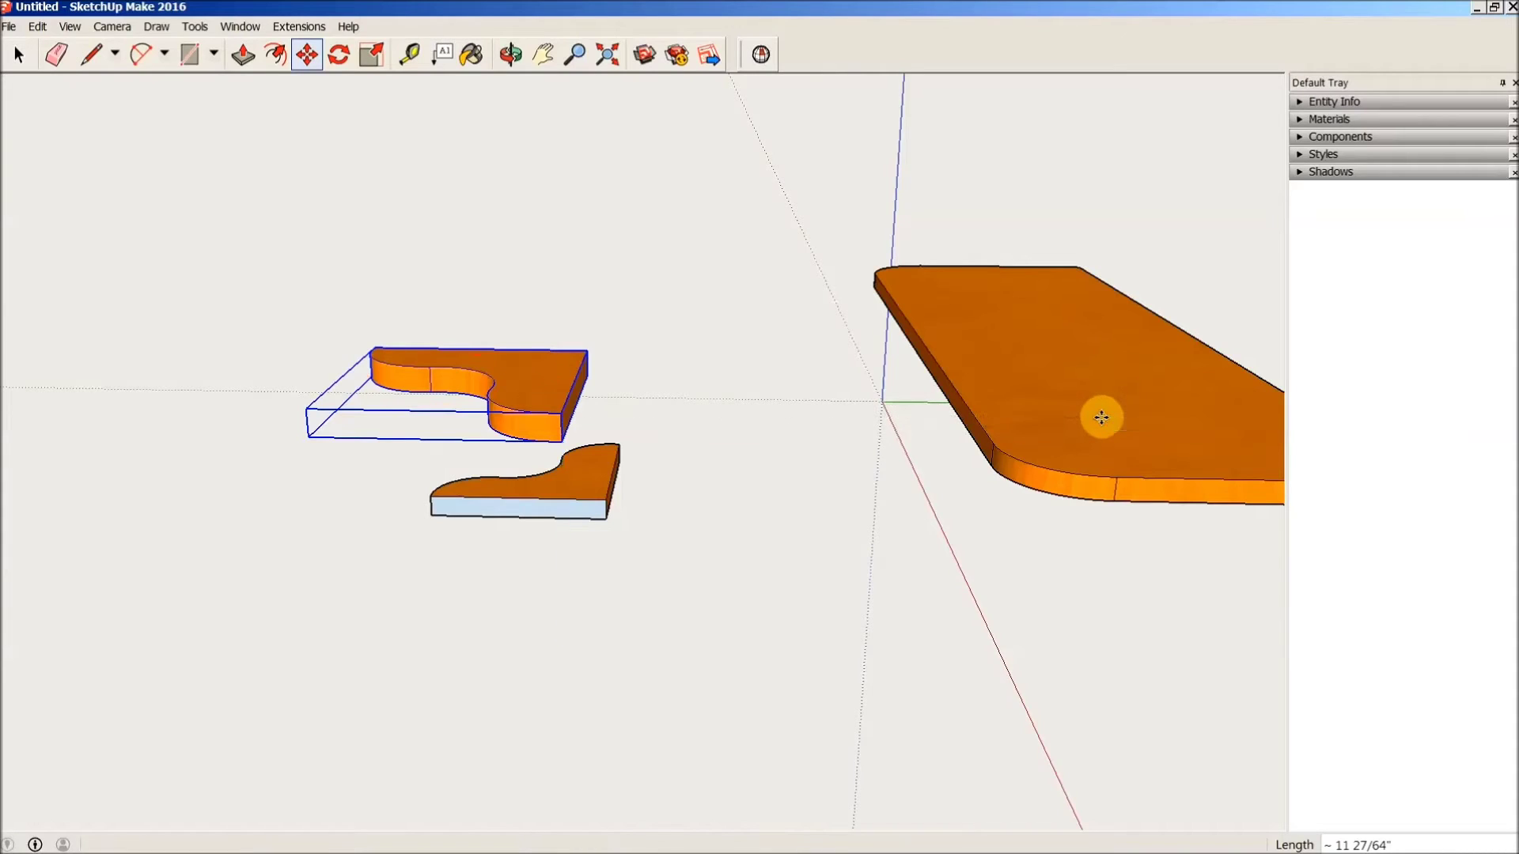
- Raise the bracket nearer the origin about 12 51/64" along the blue axis, levelling its top with the shelf board's top face
click(18, 54)
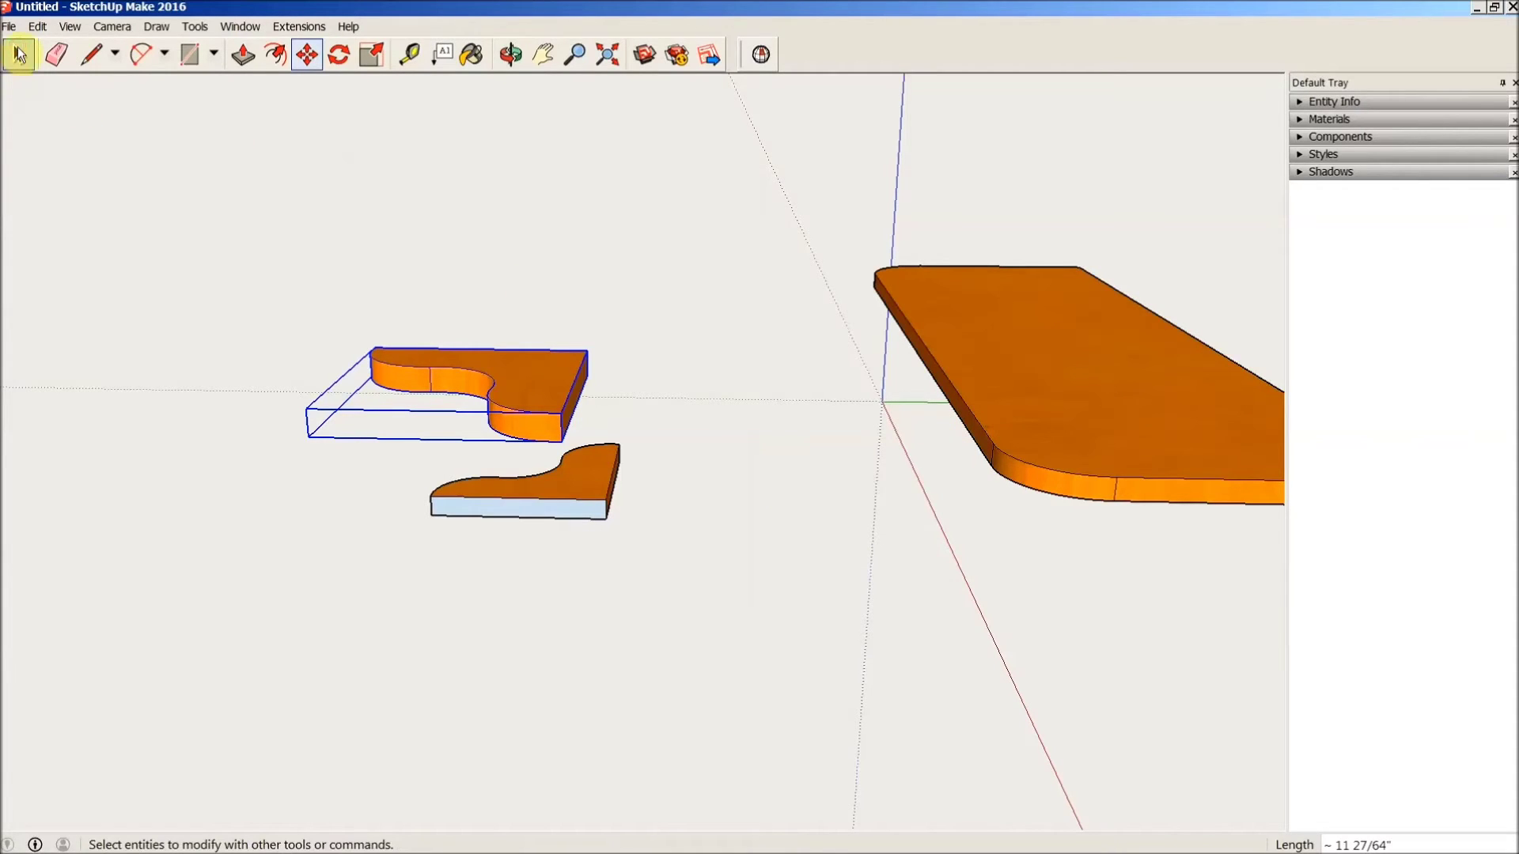
click(597, 479)
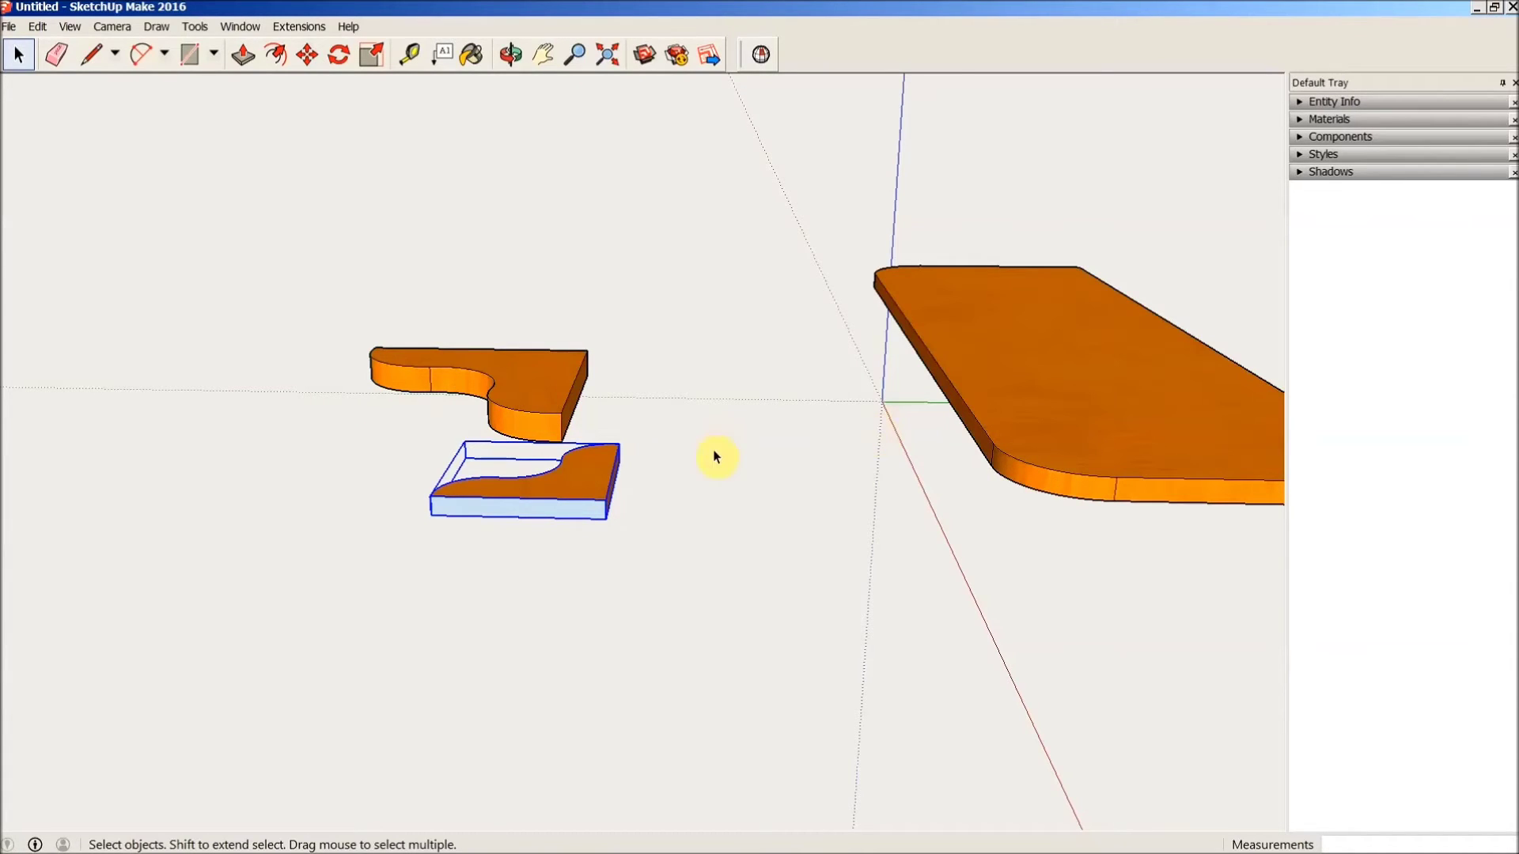
click(305, 54)
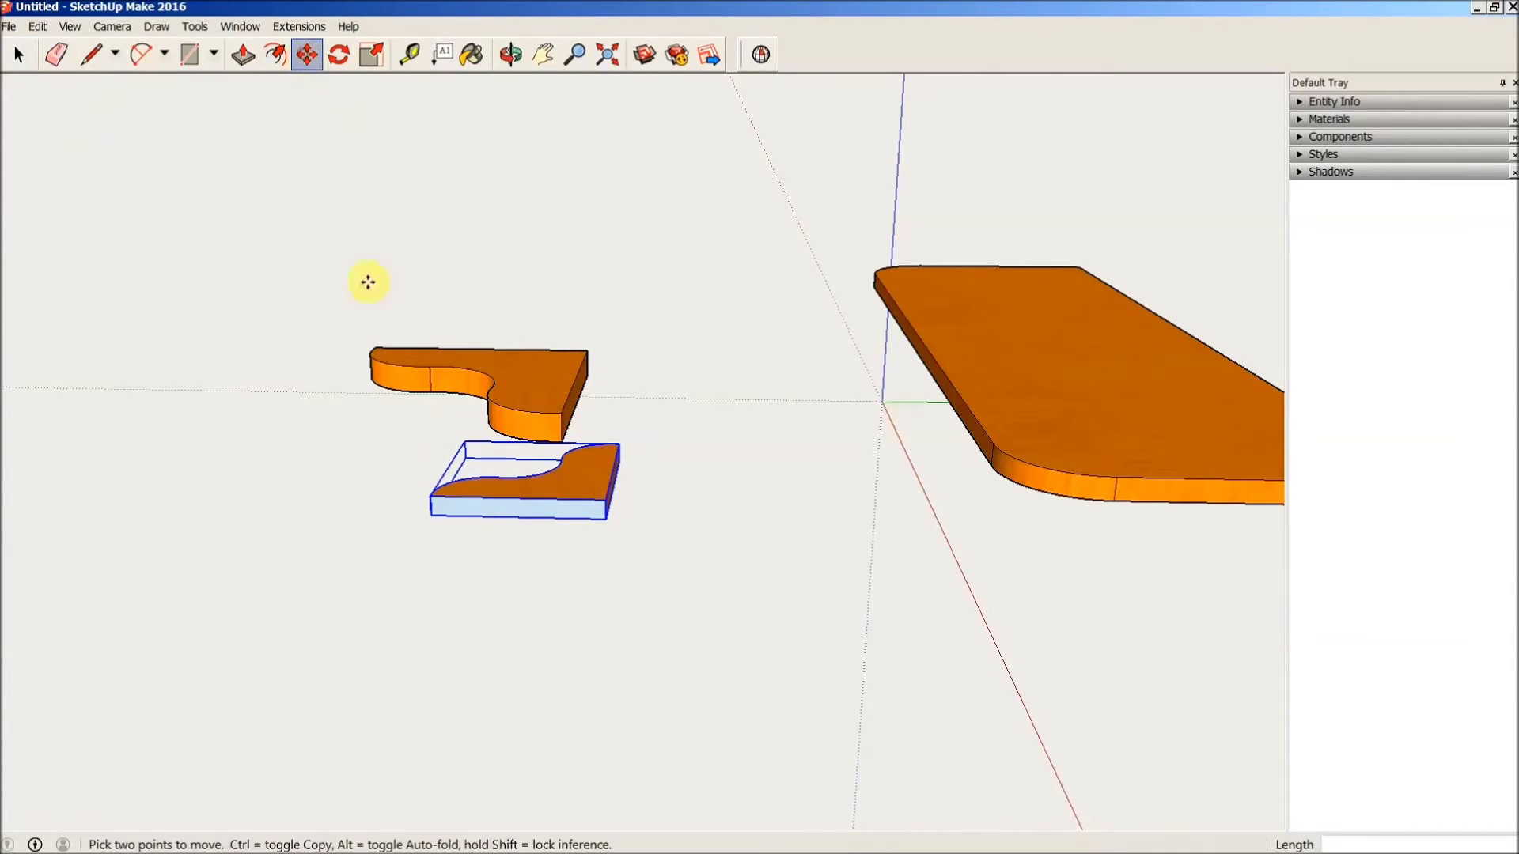
click(605, 500)
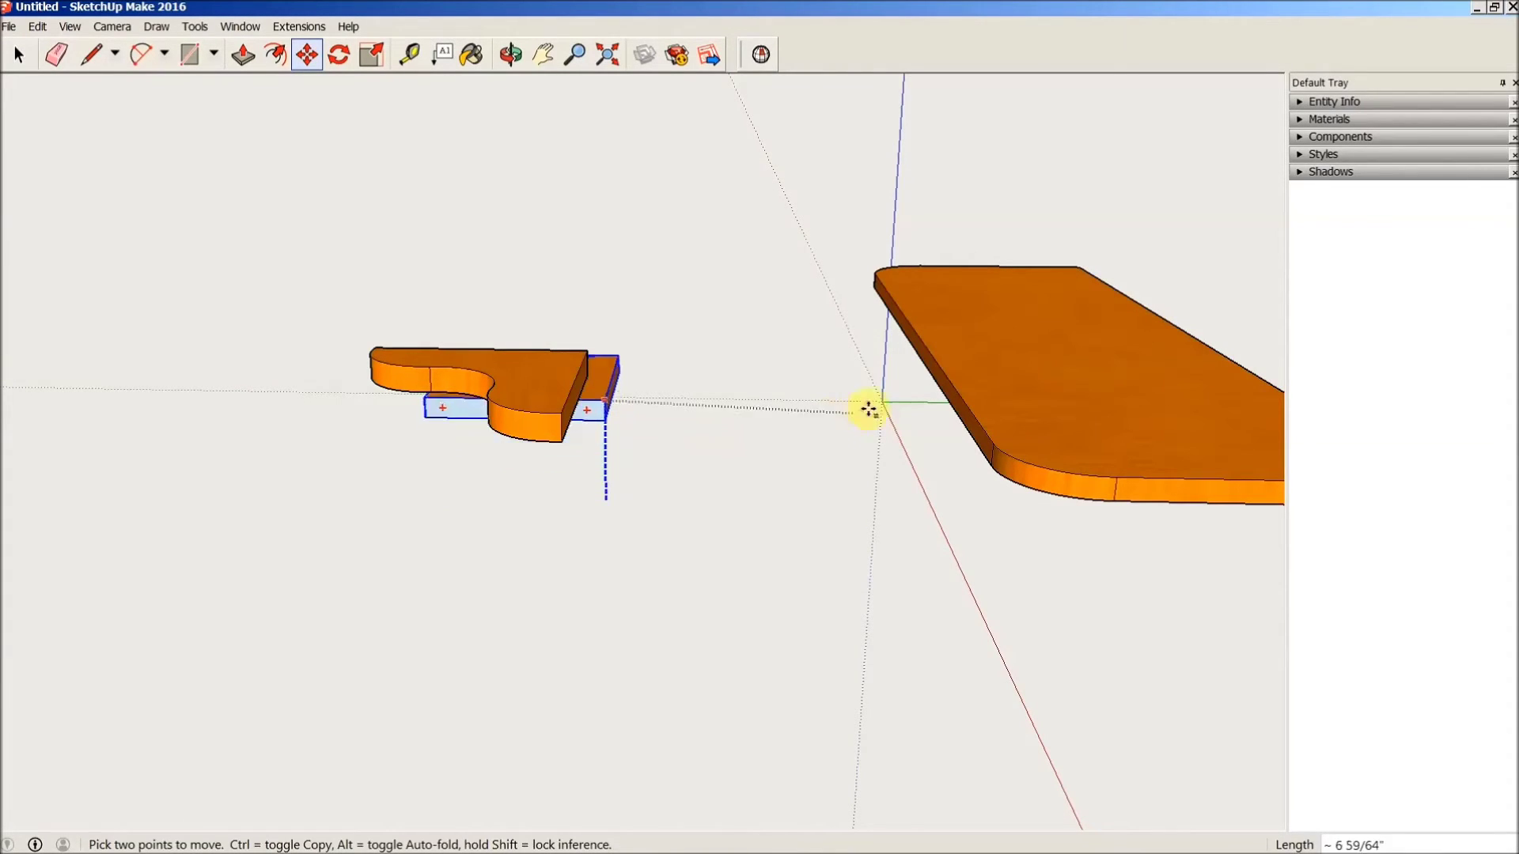
click(1006, 346)
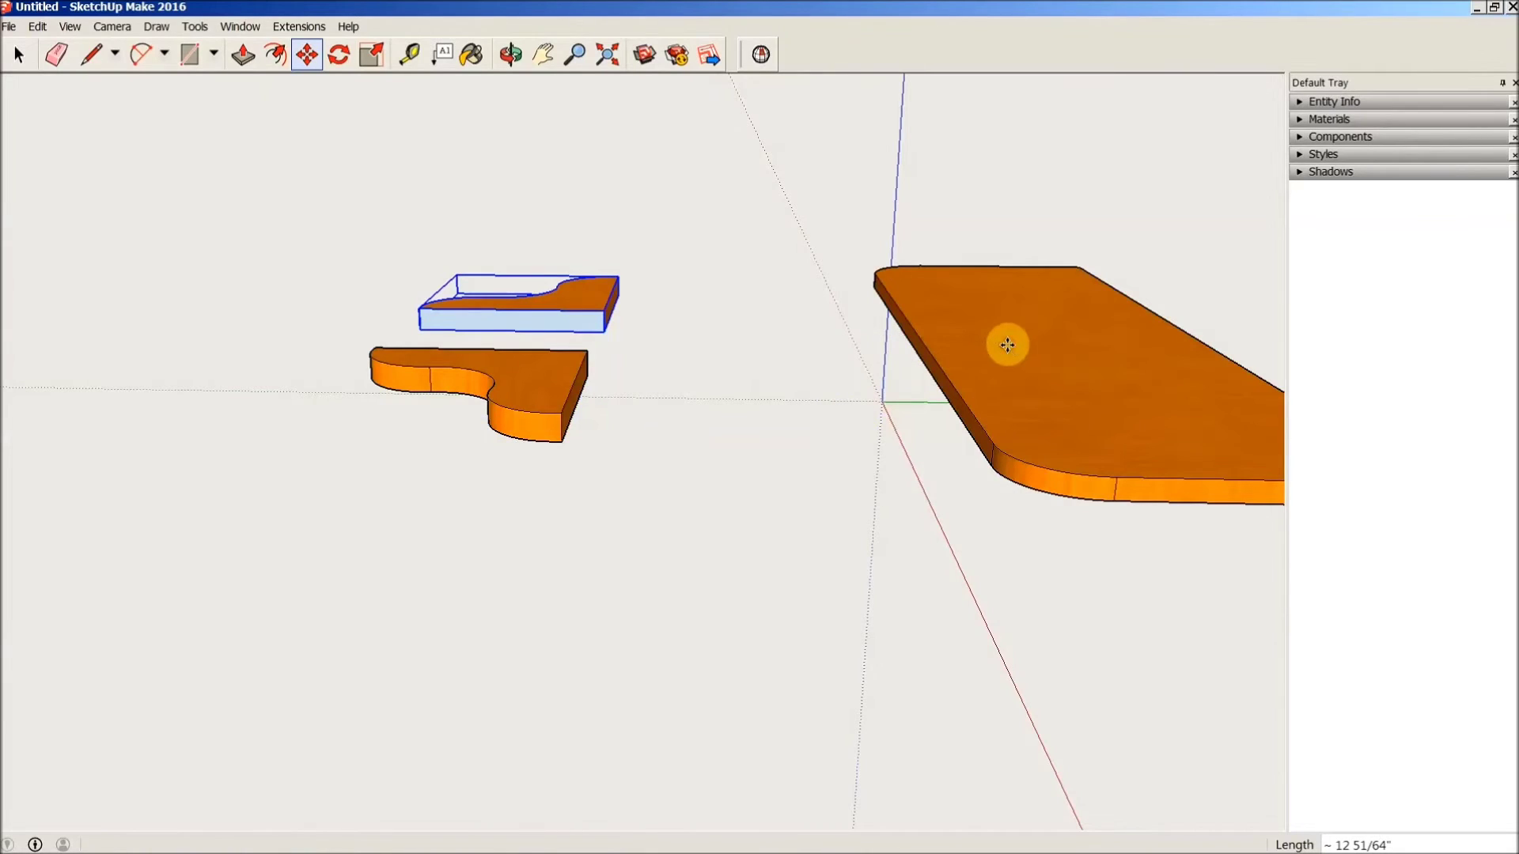
- Select both brackets and move them together about 16 19/32" along the green axis, close to the shelf board's front edge
middle_drag(583, 417, 902, 572)
click(18, 56)
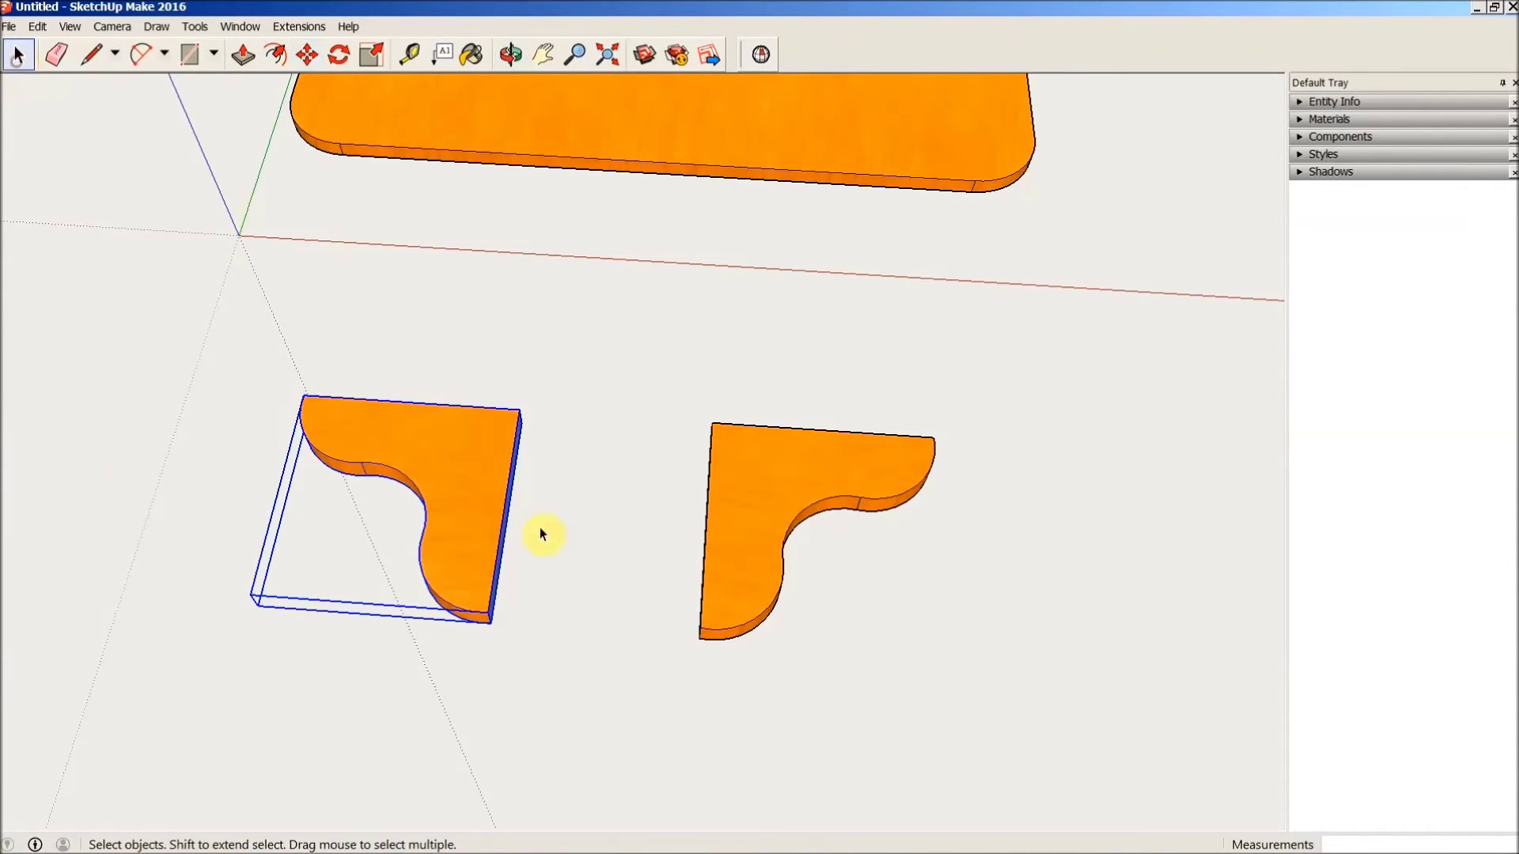
shift+click(749, 500)
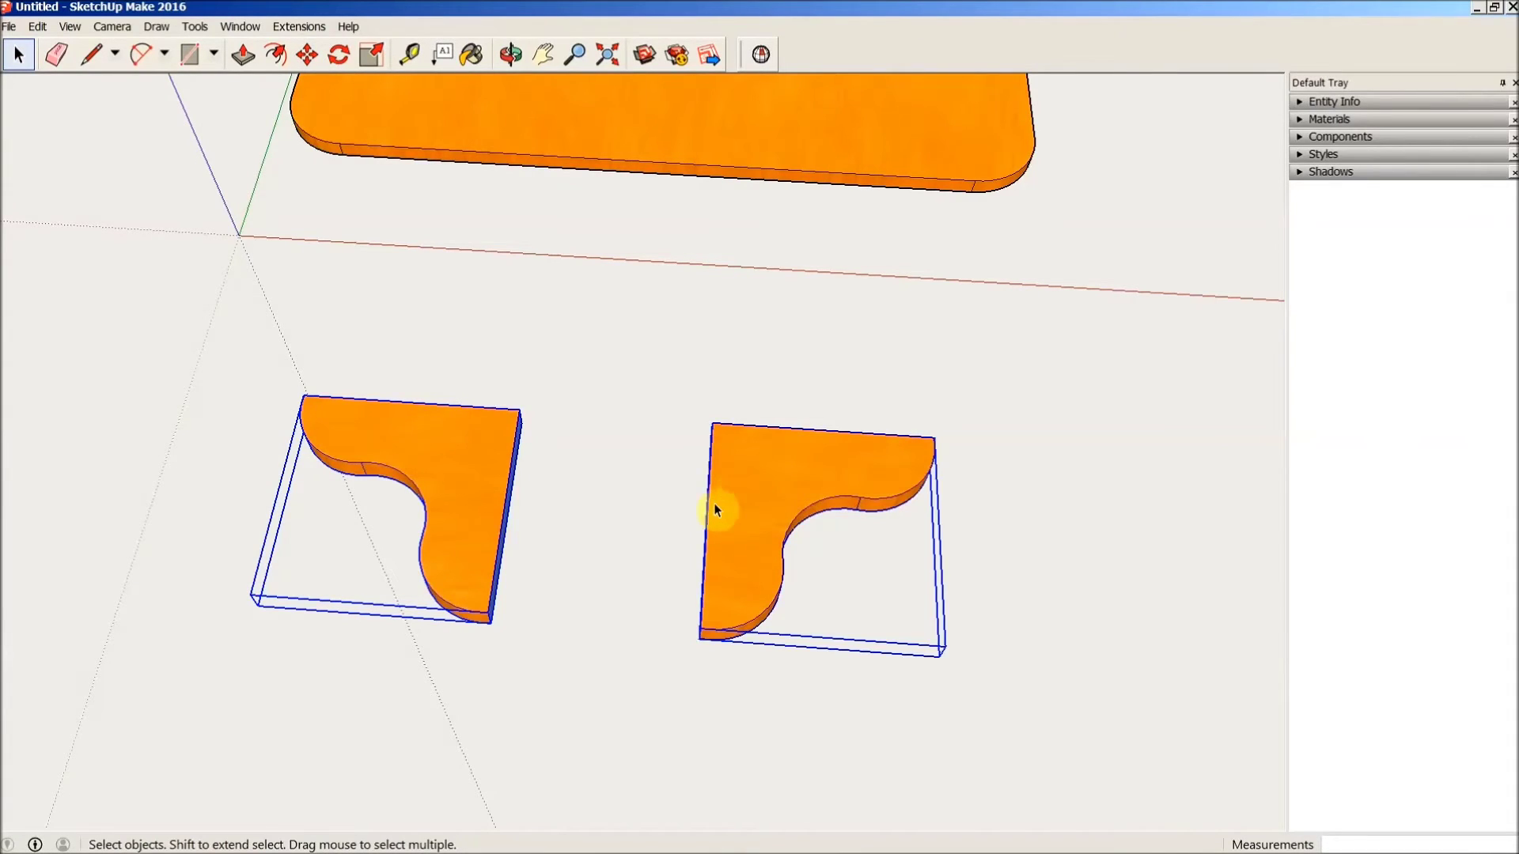
click(317, 52)
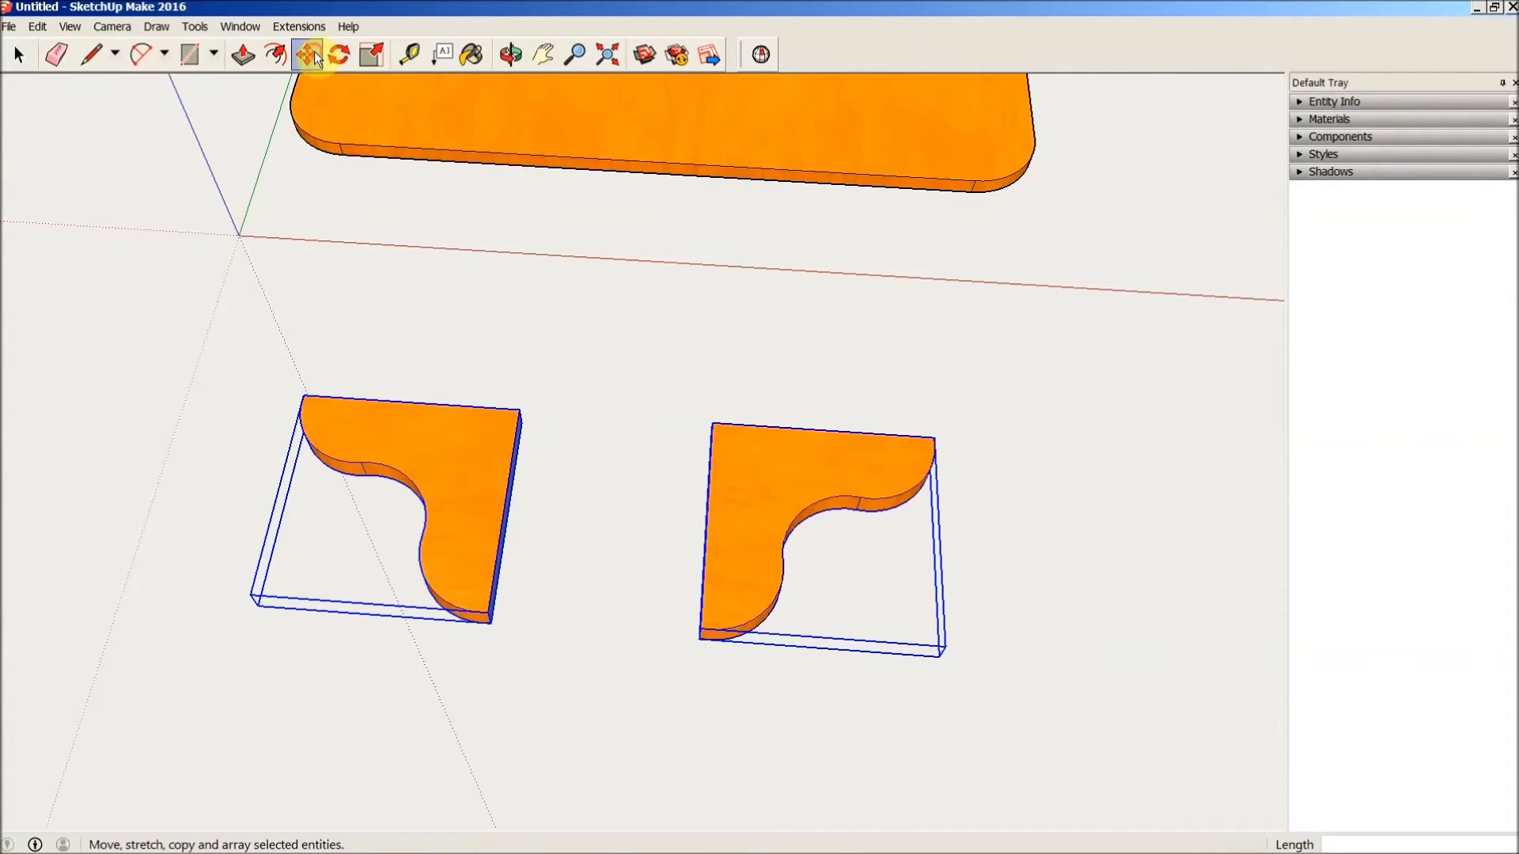
click(515, 413)
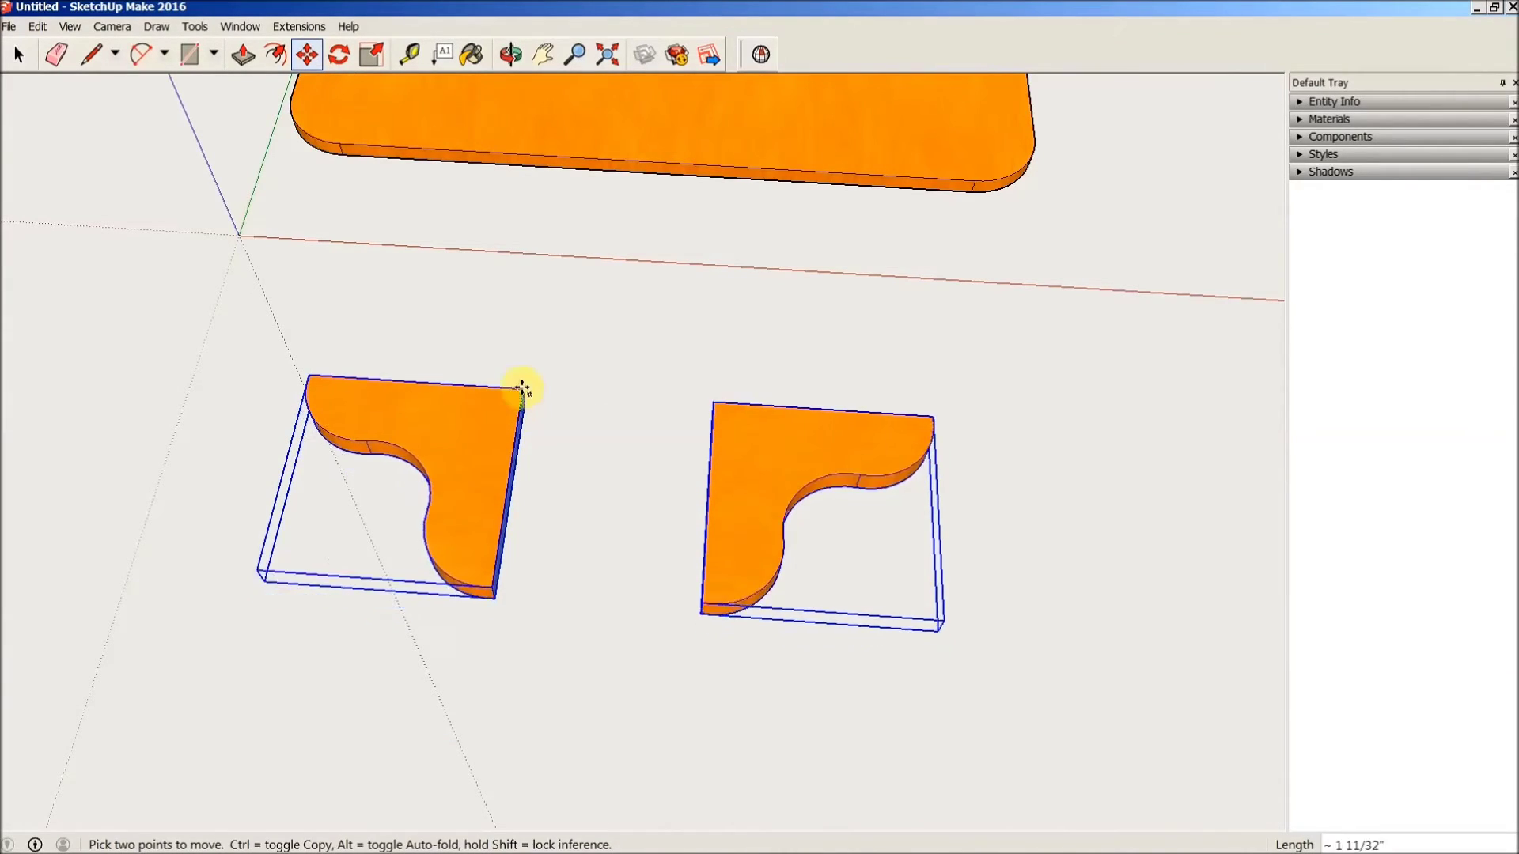
click(564, 186)
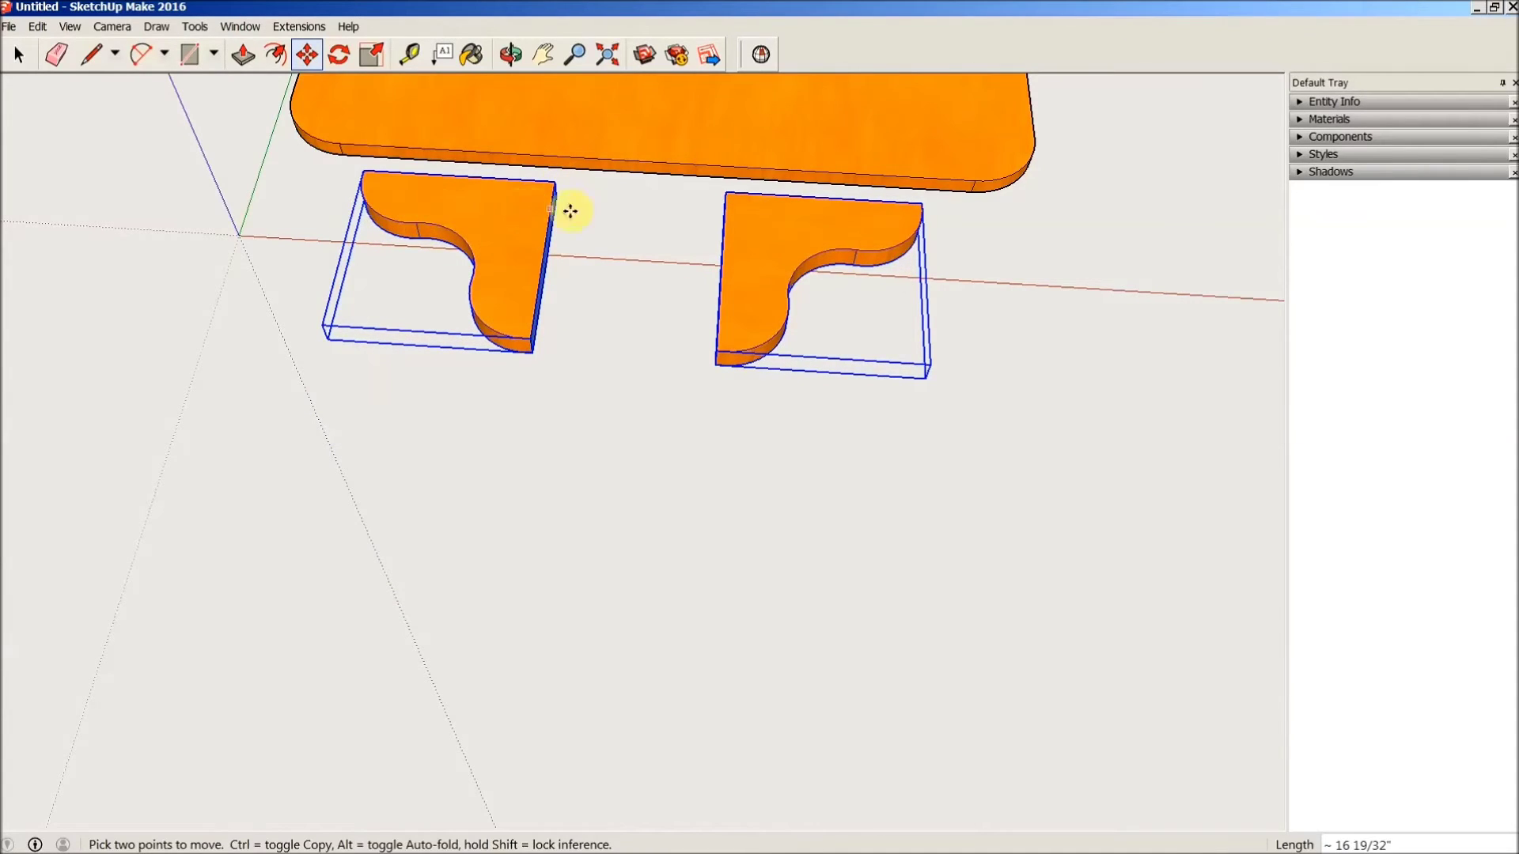
- Show the model in the standard top view, fit it to the window and clear the selection
middle_drag(583, 213, 633, 366)
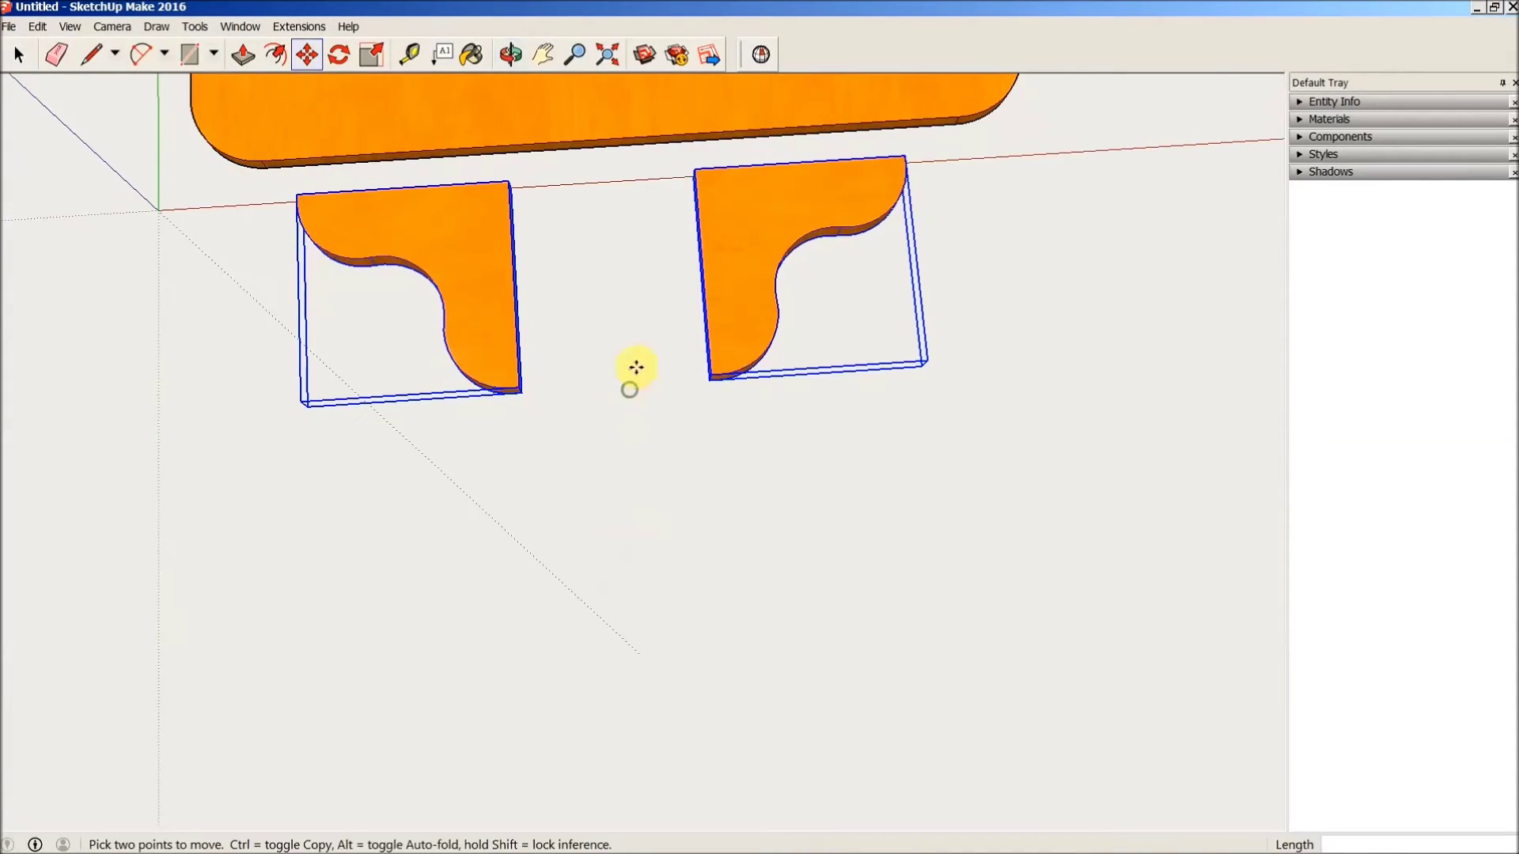
click(118, 29)
mouse_move(142, 88)
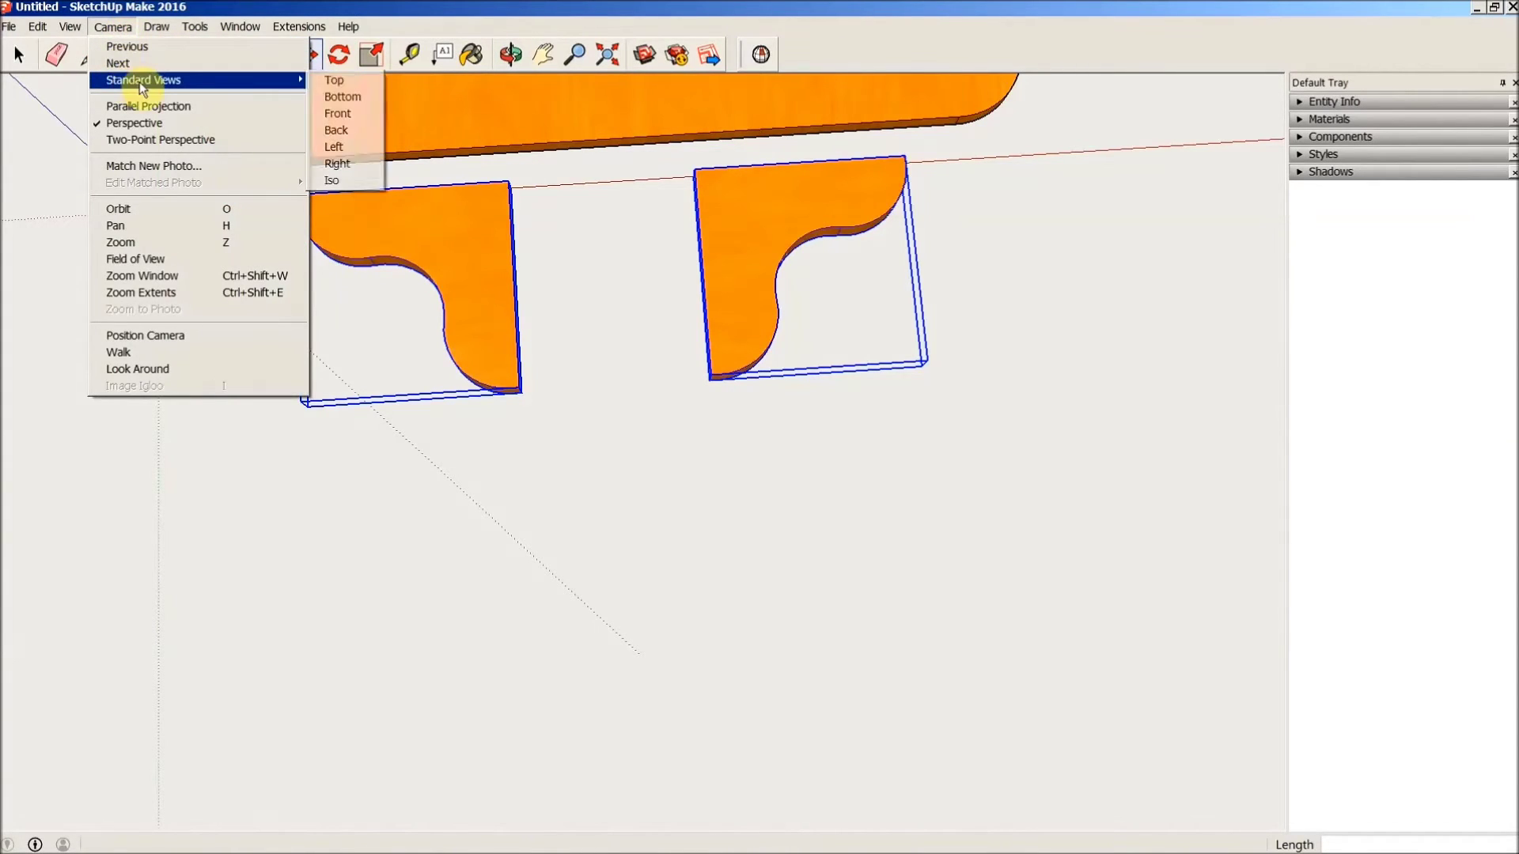
click(333, 80)
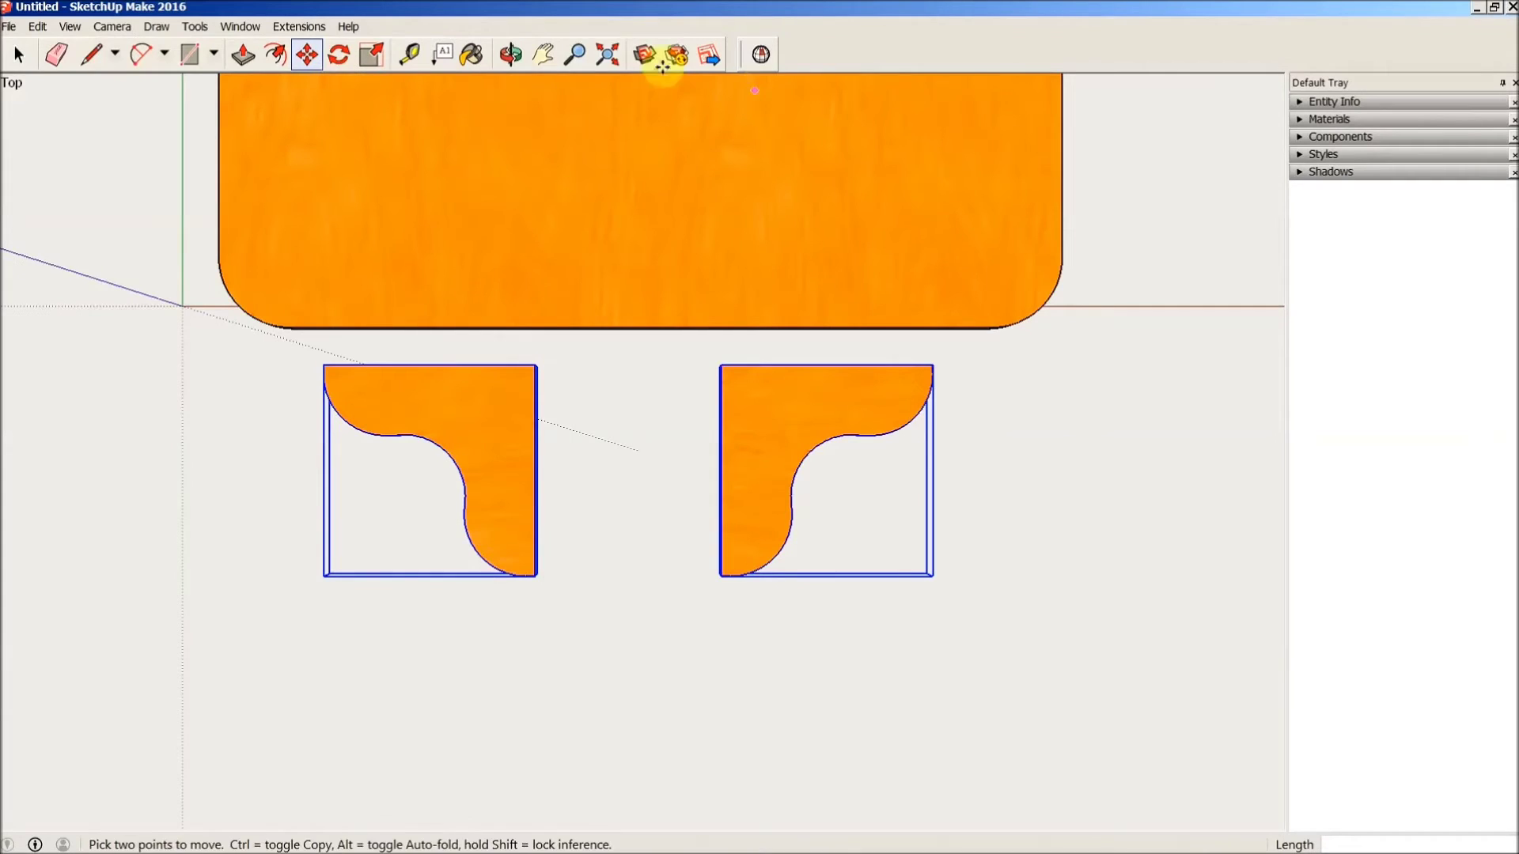
click(611, 55)
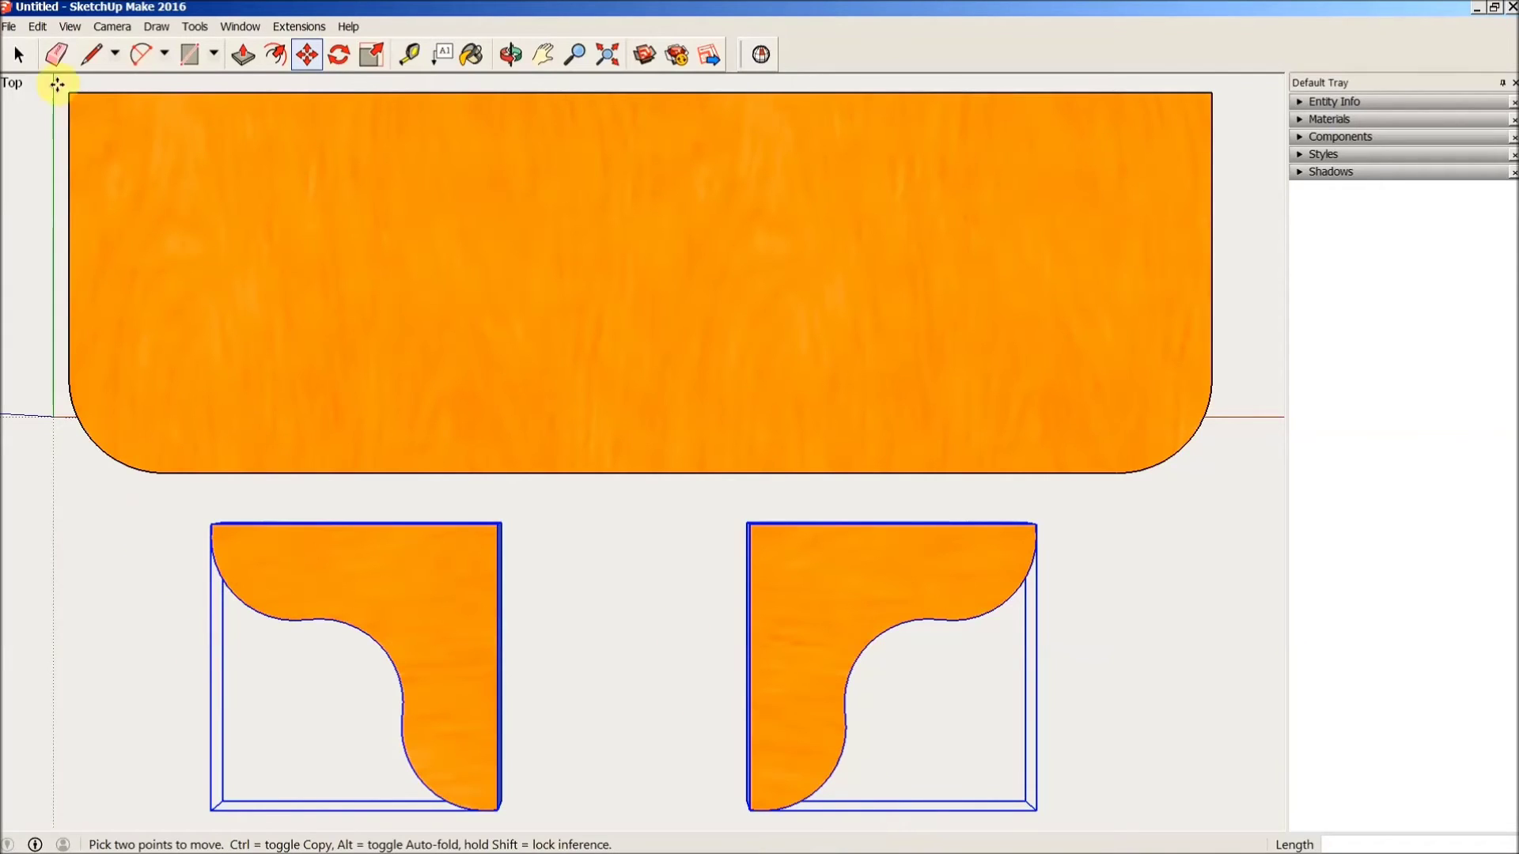
click(19, 55)
click(615, 548)
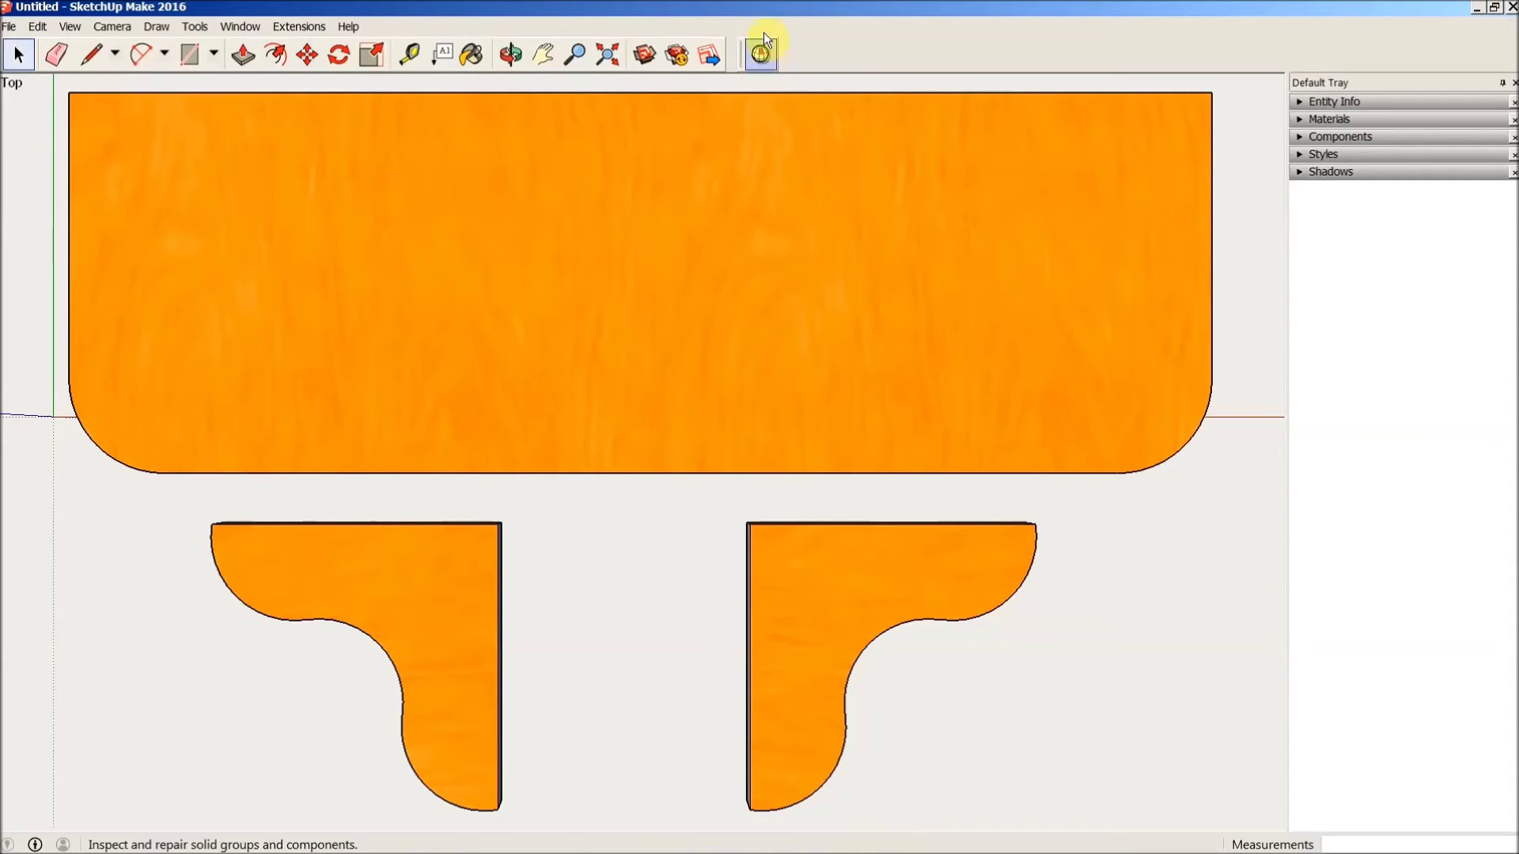
- Check the shelf board and both brackets for errors with Solid Inspector², close the report and clear the selection
click(773, 314)
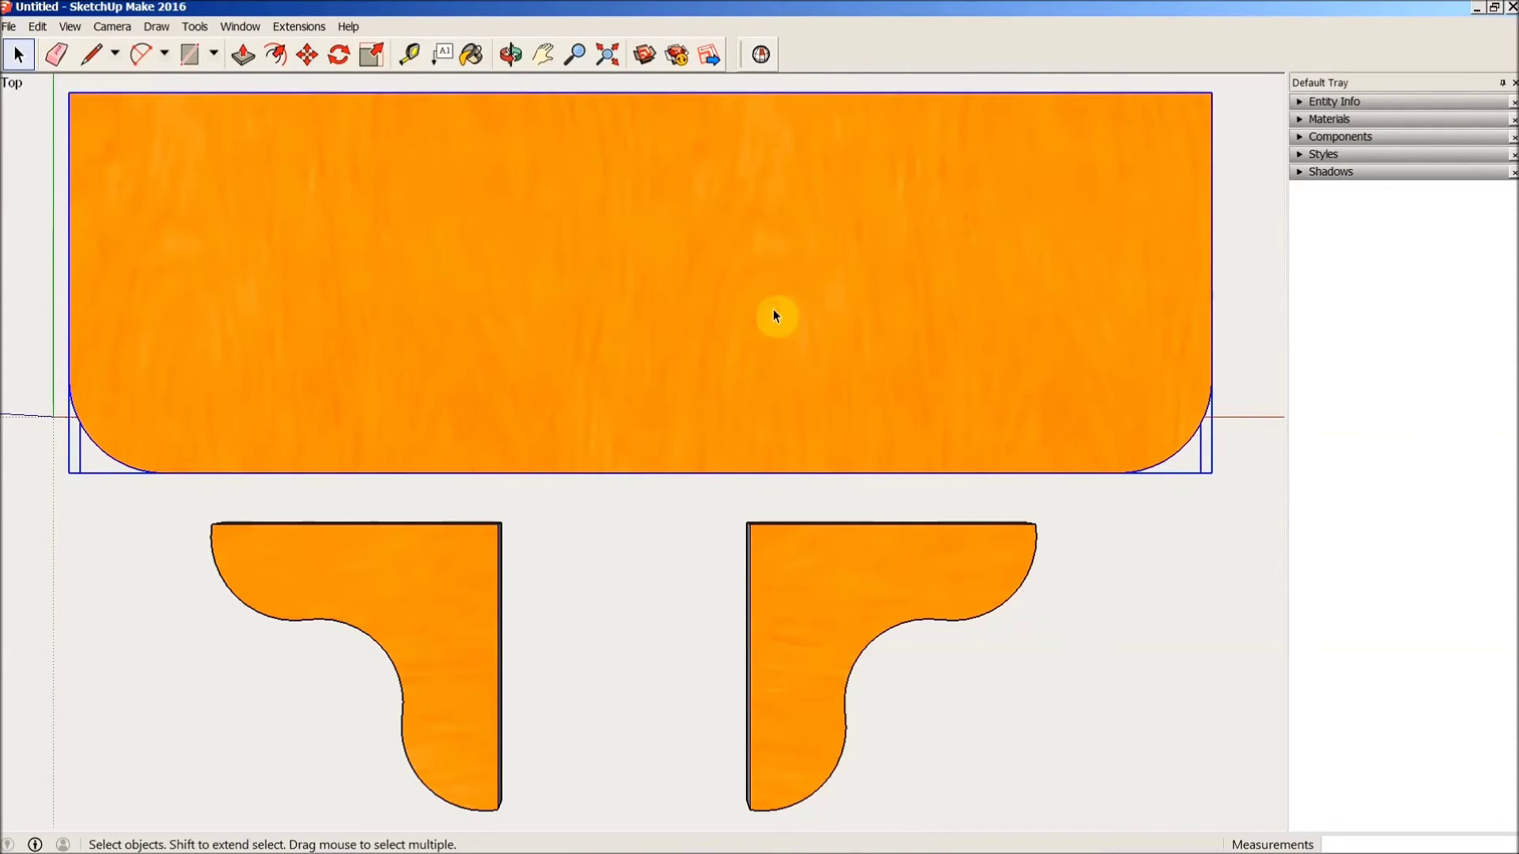
shift+click(423, 596)
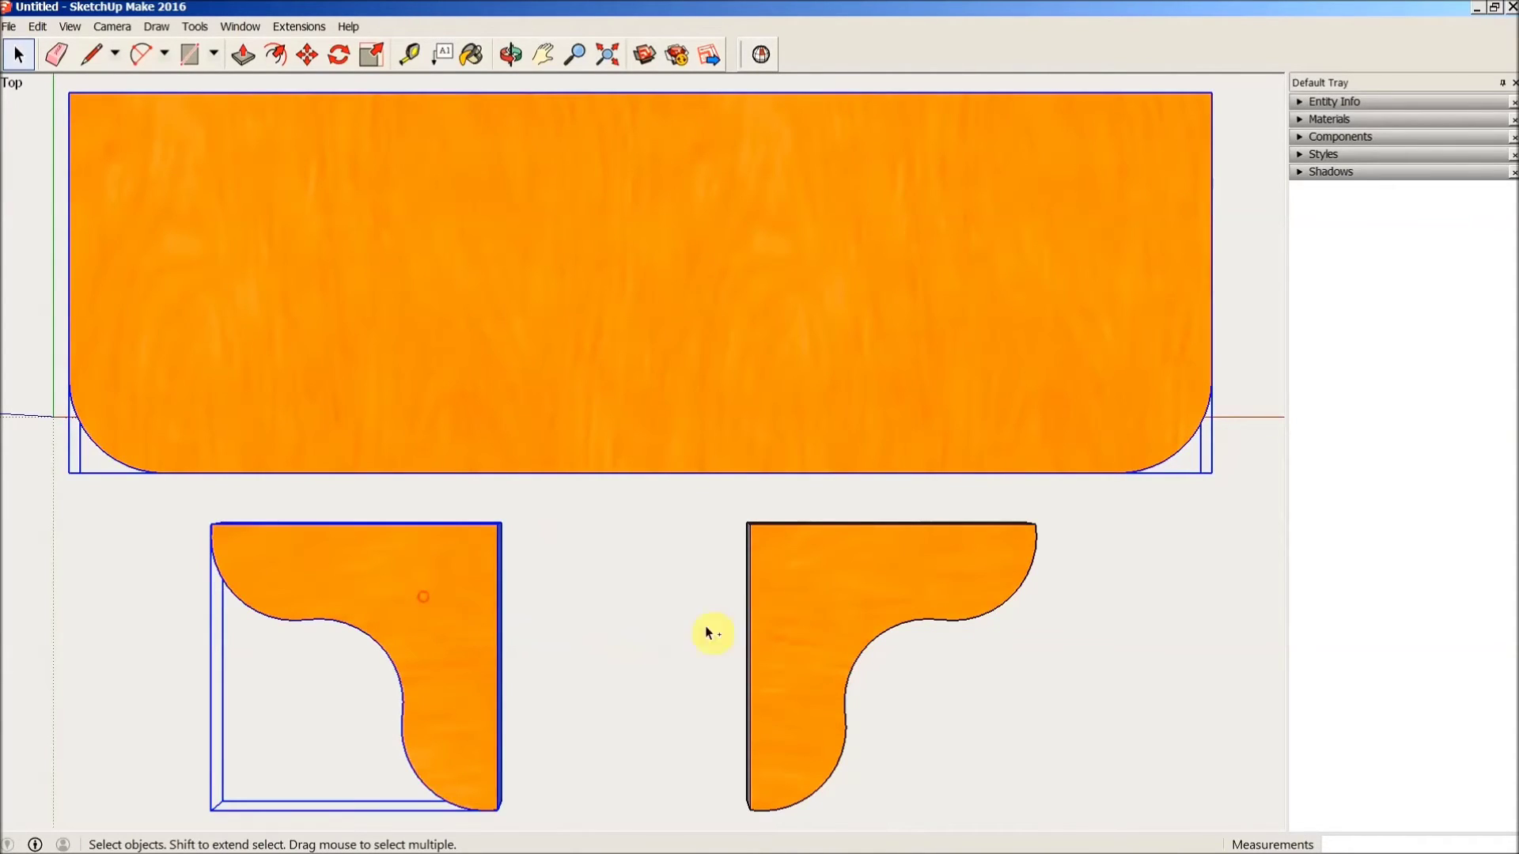
shift+click(841, 572)
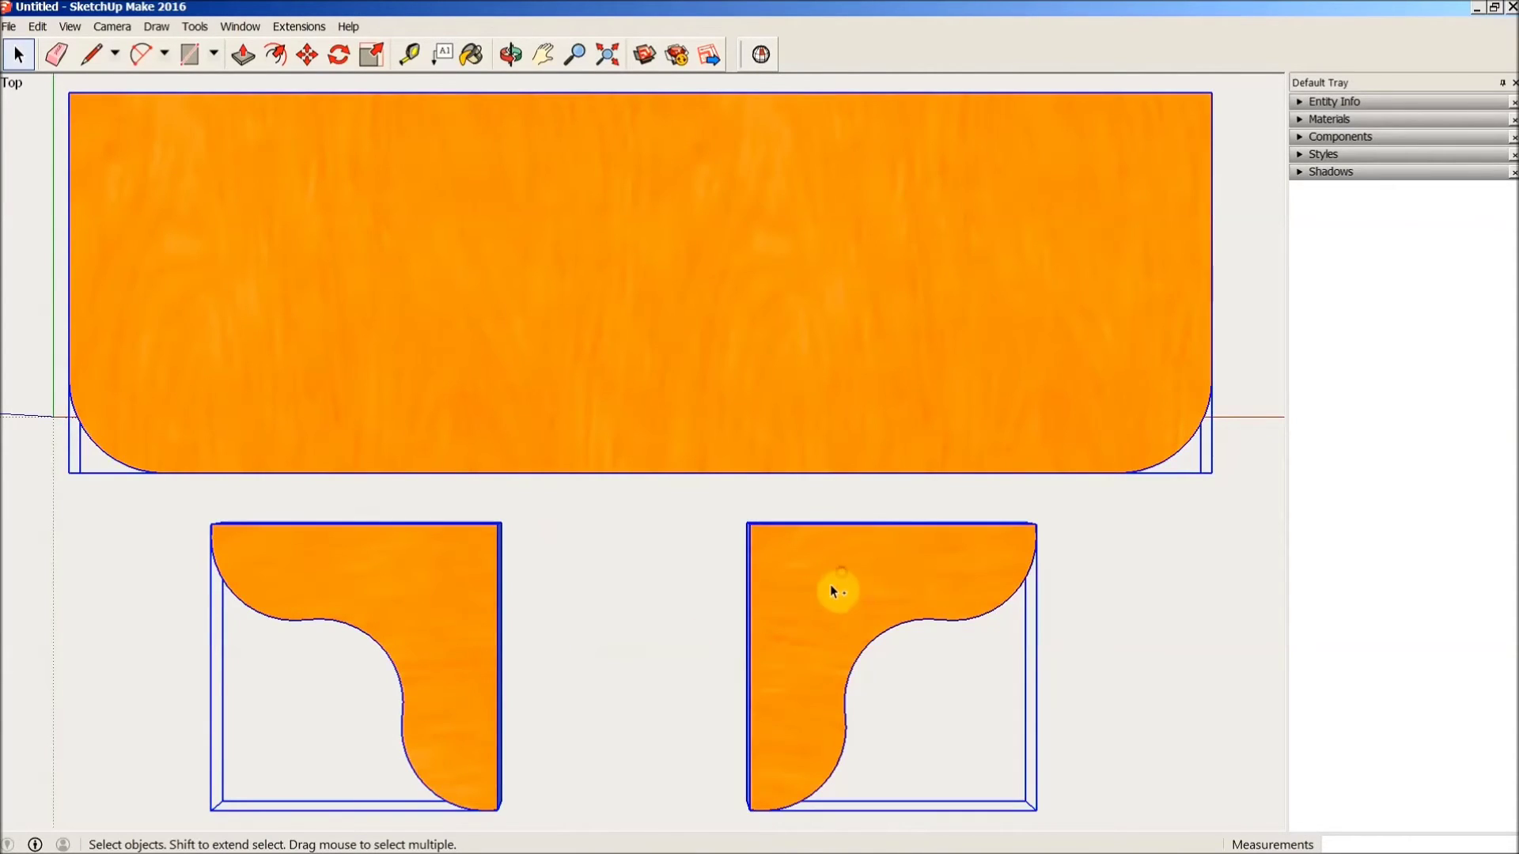
click(761, 55)
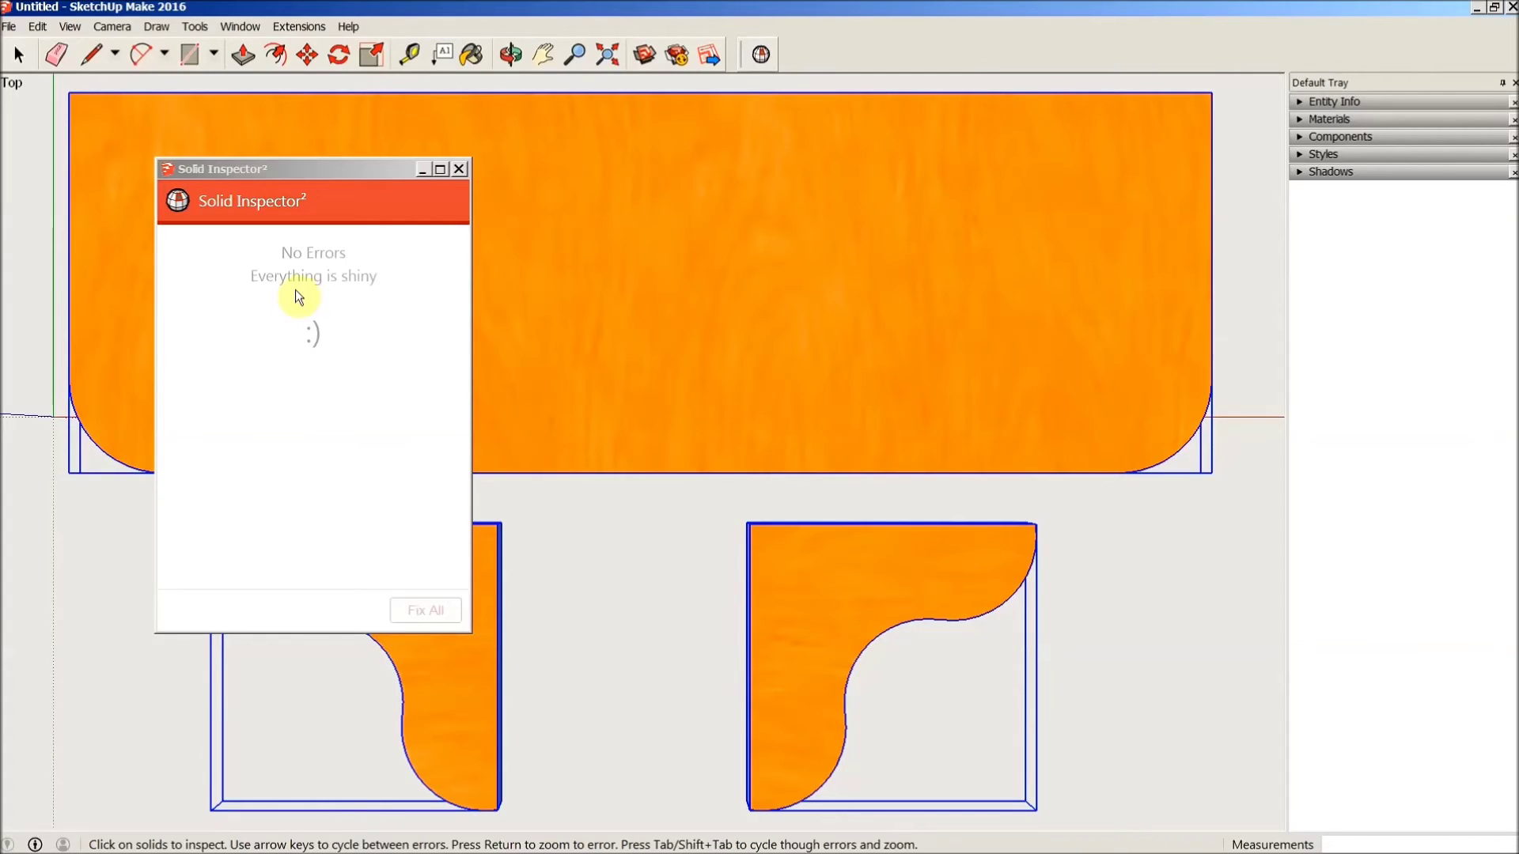
click(460, 168)
click(581, 653)
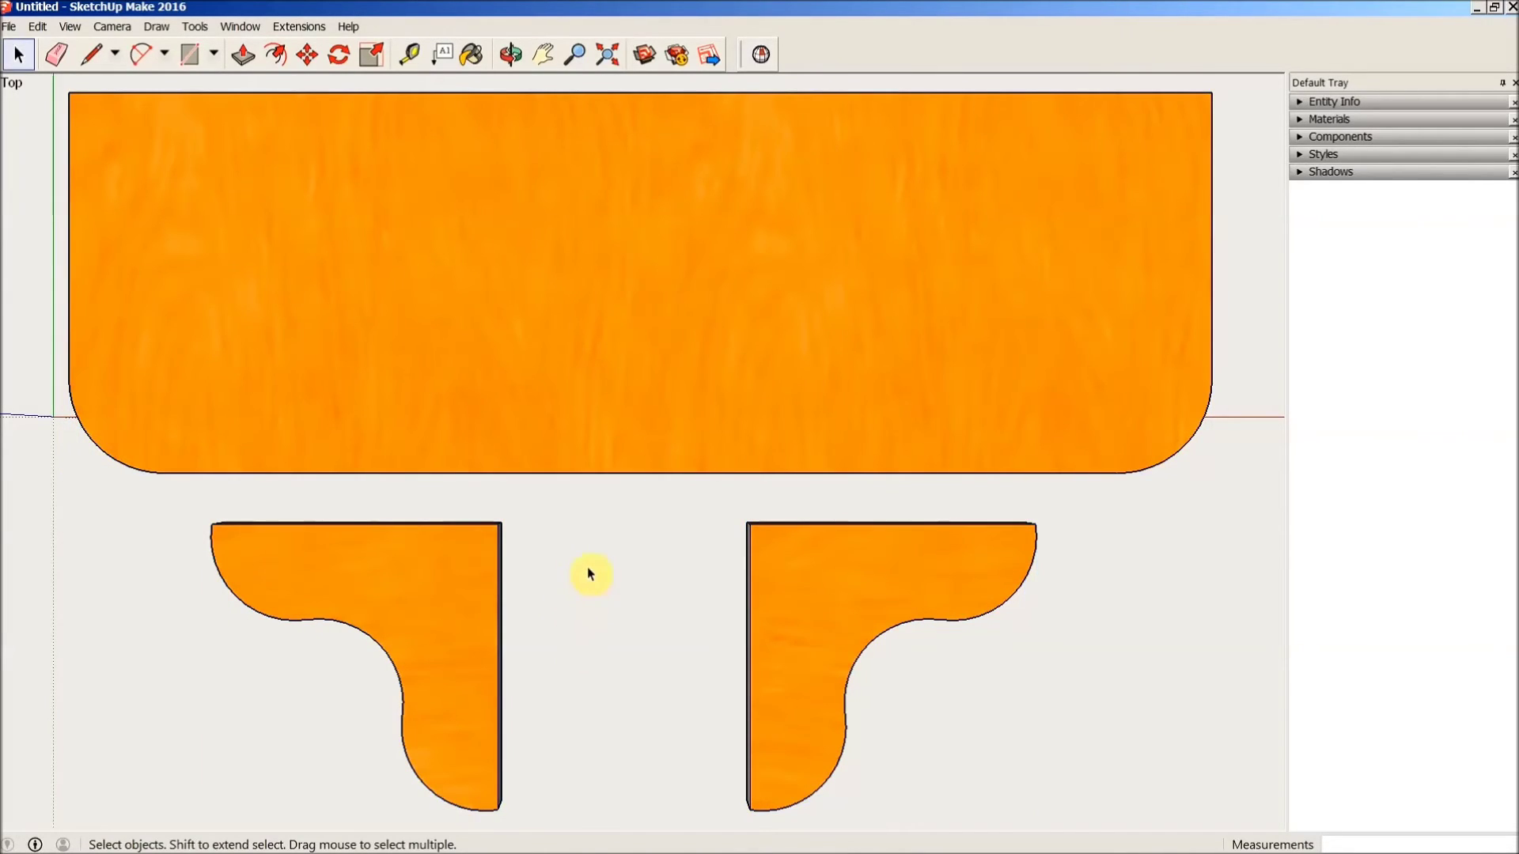
- Return the model to the standard top view and switch the camera to parallel projection
key(o)
drag(594, 583, 699, 485)
drag(467, 393, 379, 409)
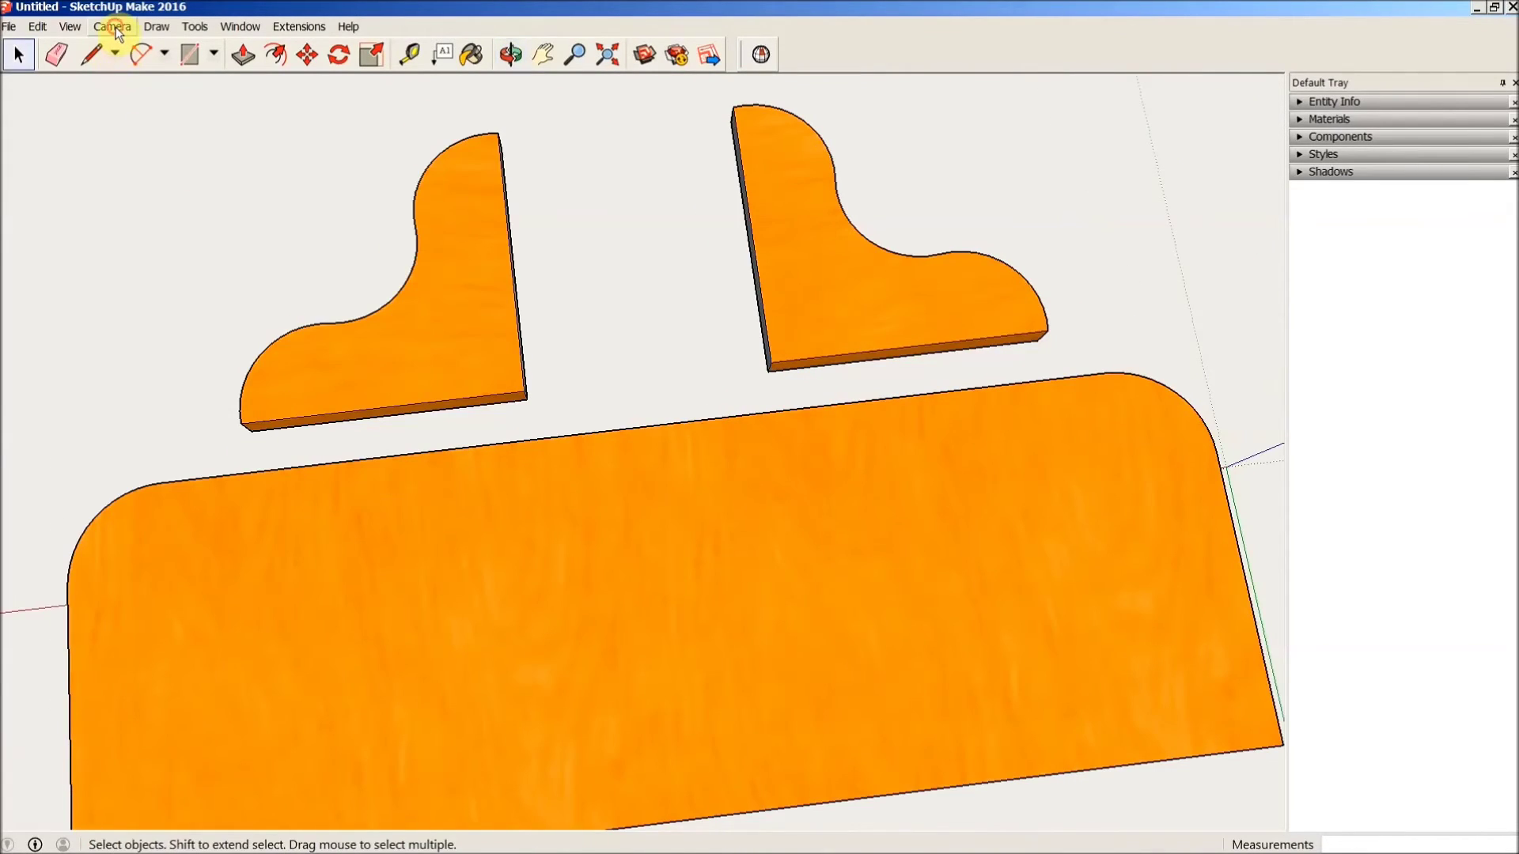
click(112, 26)
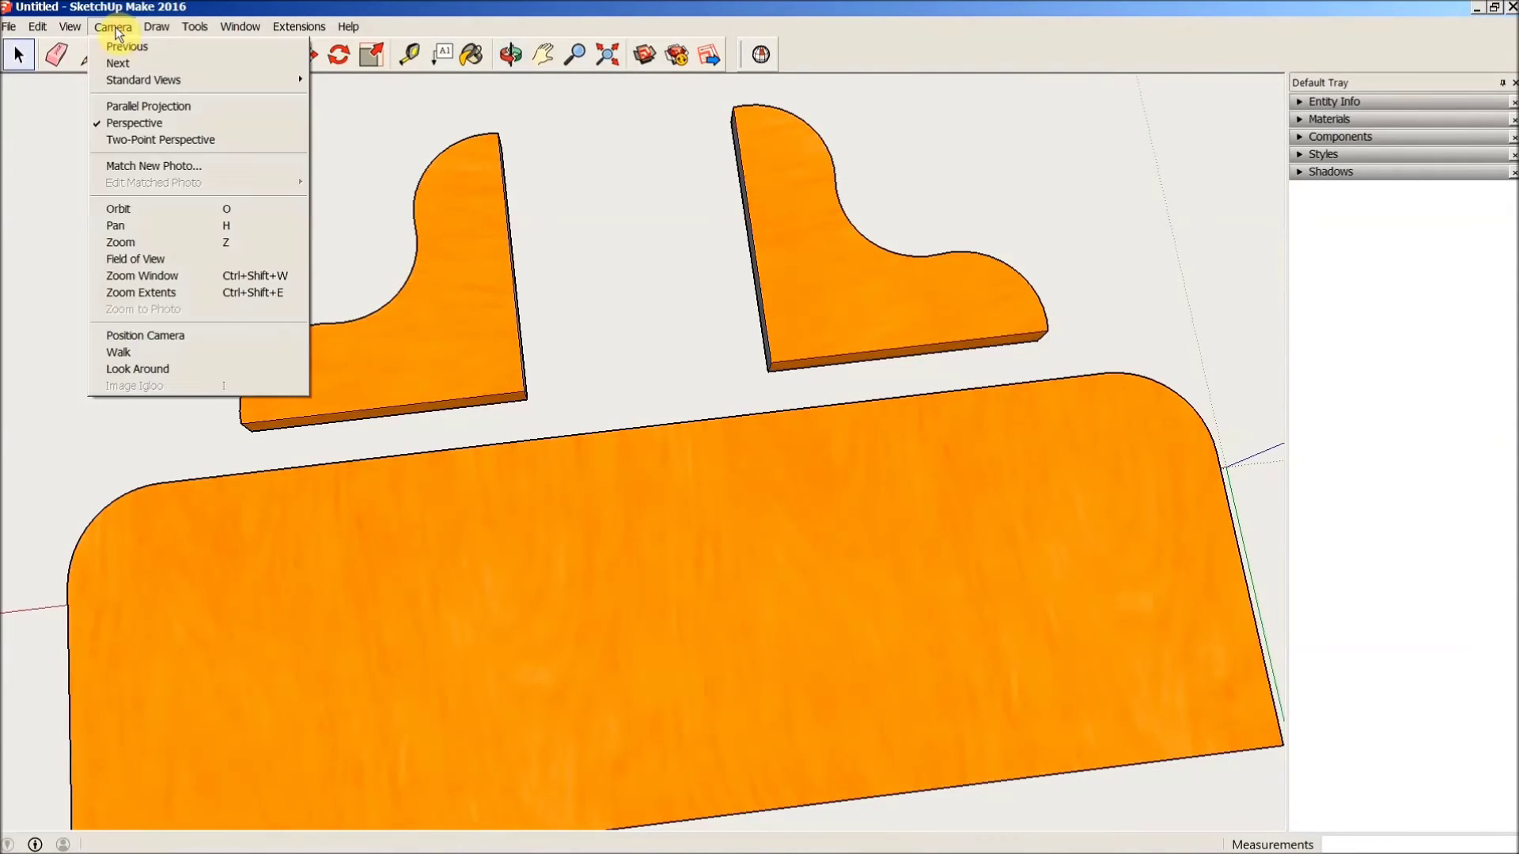
mouse_move(150, 79)
click(323, 80)
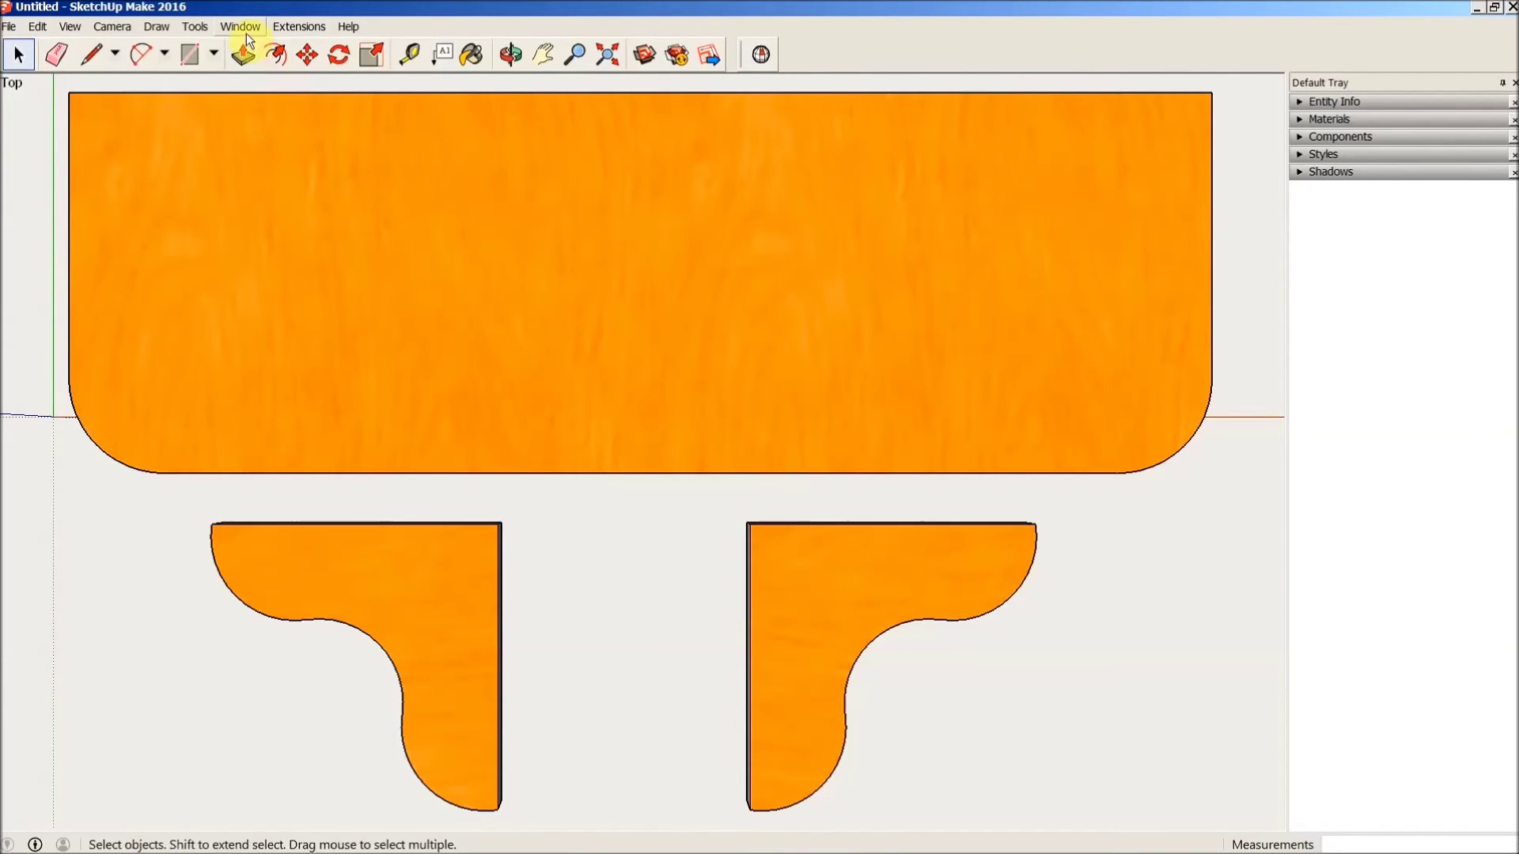
click(117, 29)
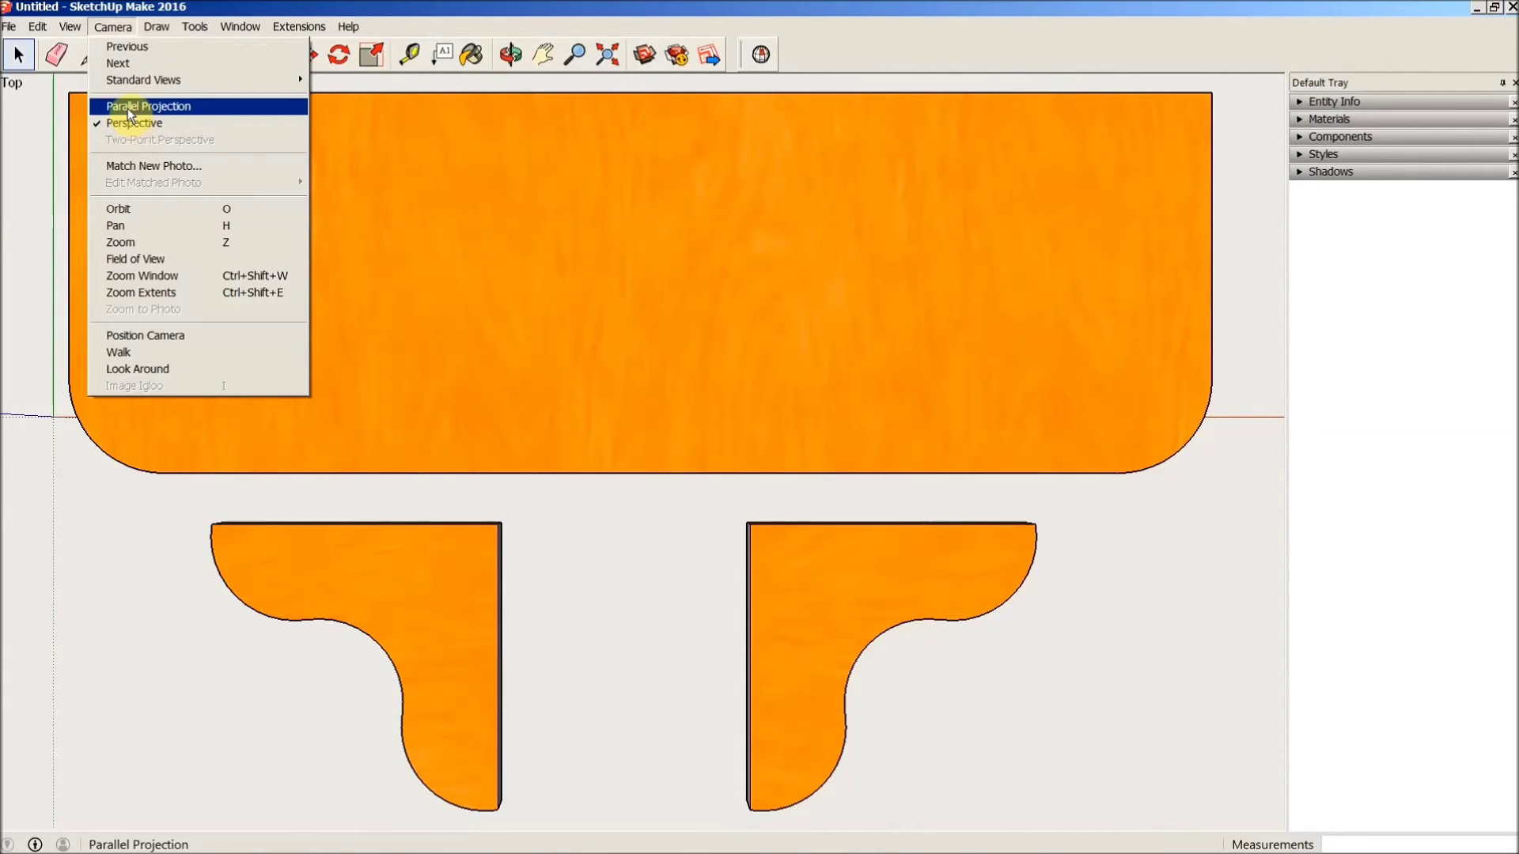
click(129, 111)
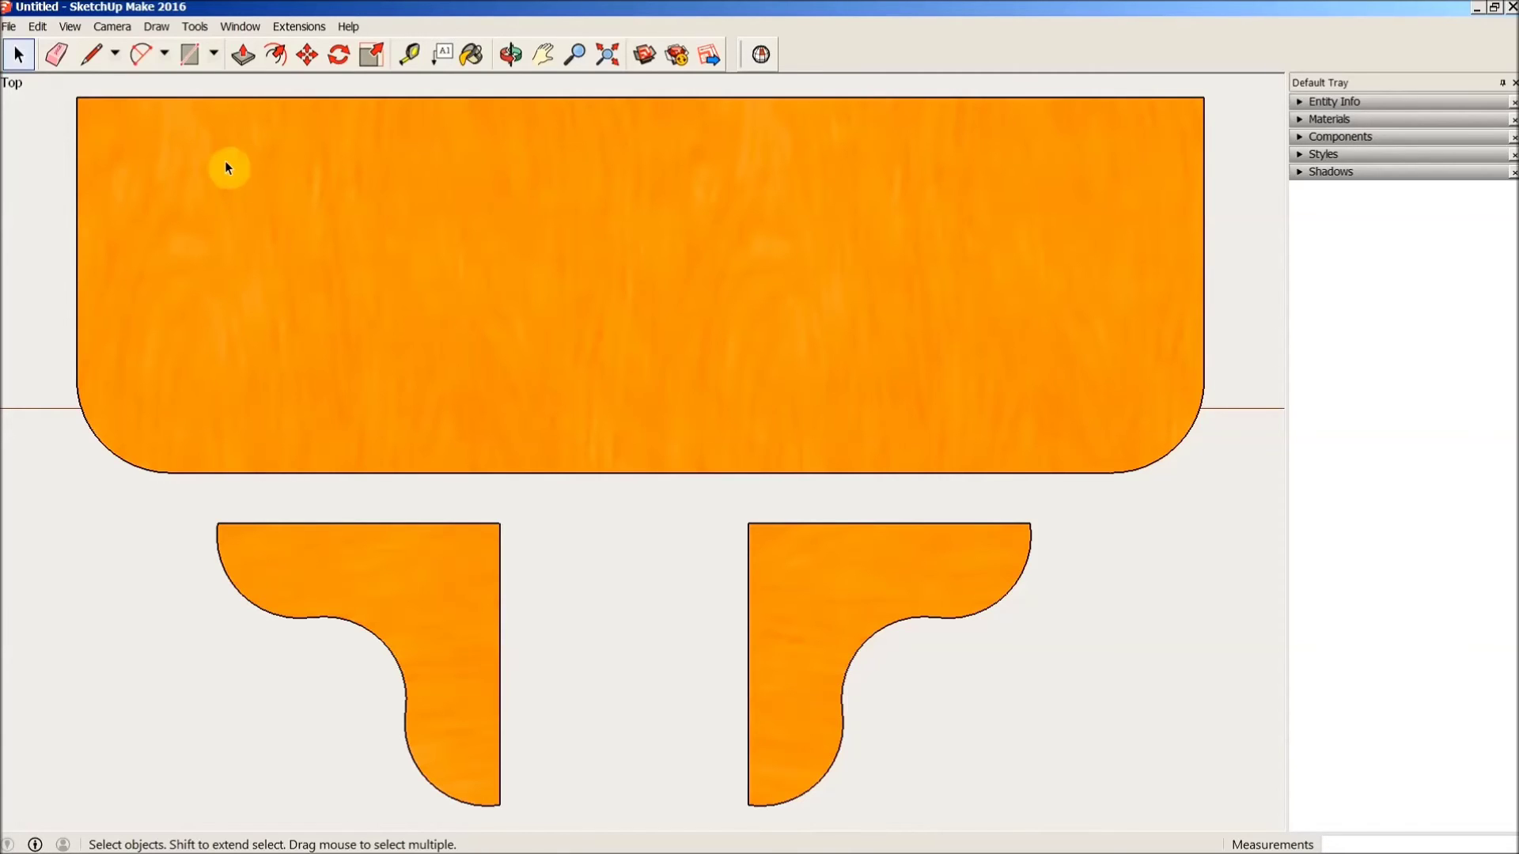
- Select the shelf board and both brackets and export them to DXF in inches as polylines
click(1022, 288)
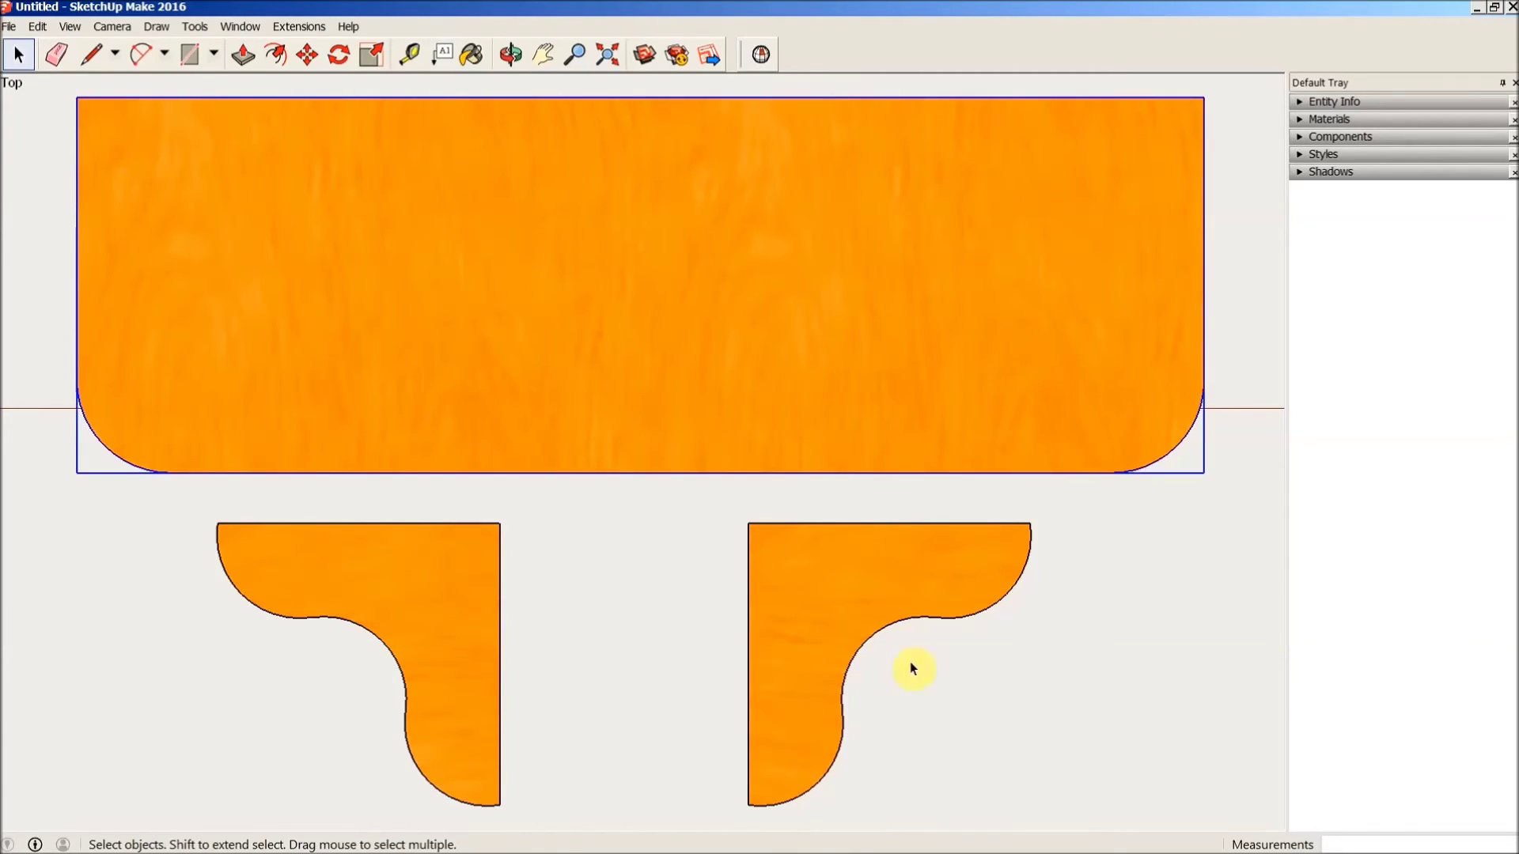
shift+click(835, 605)
shift+click(424, 570)
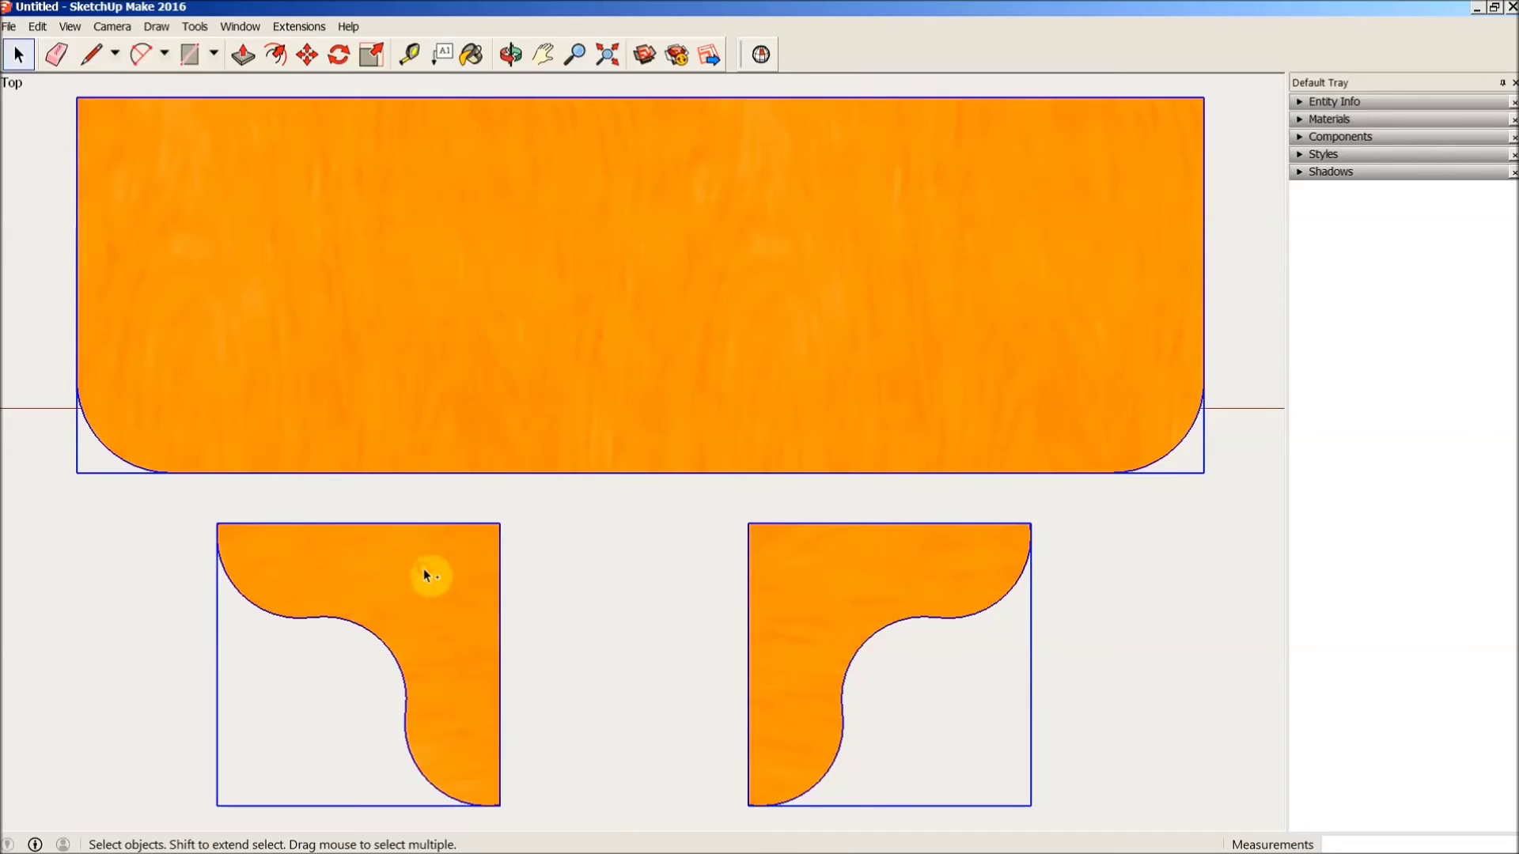
click(10, 26)
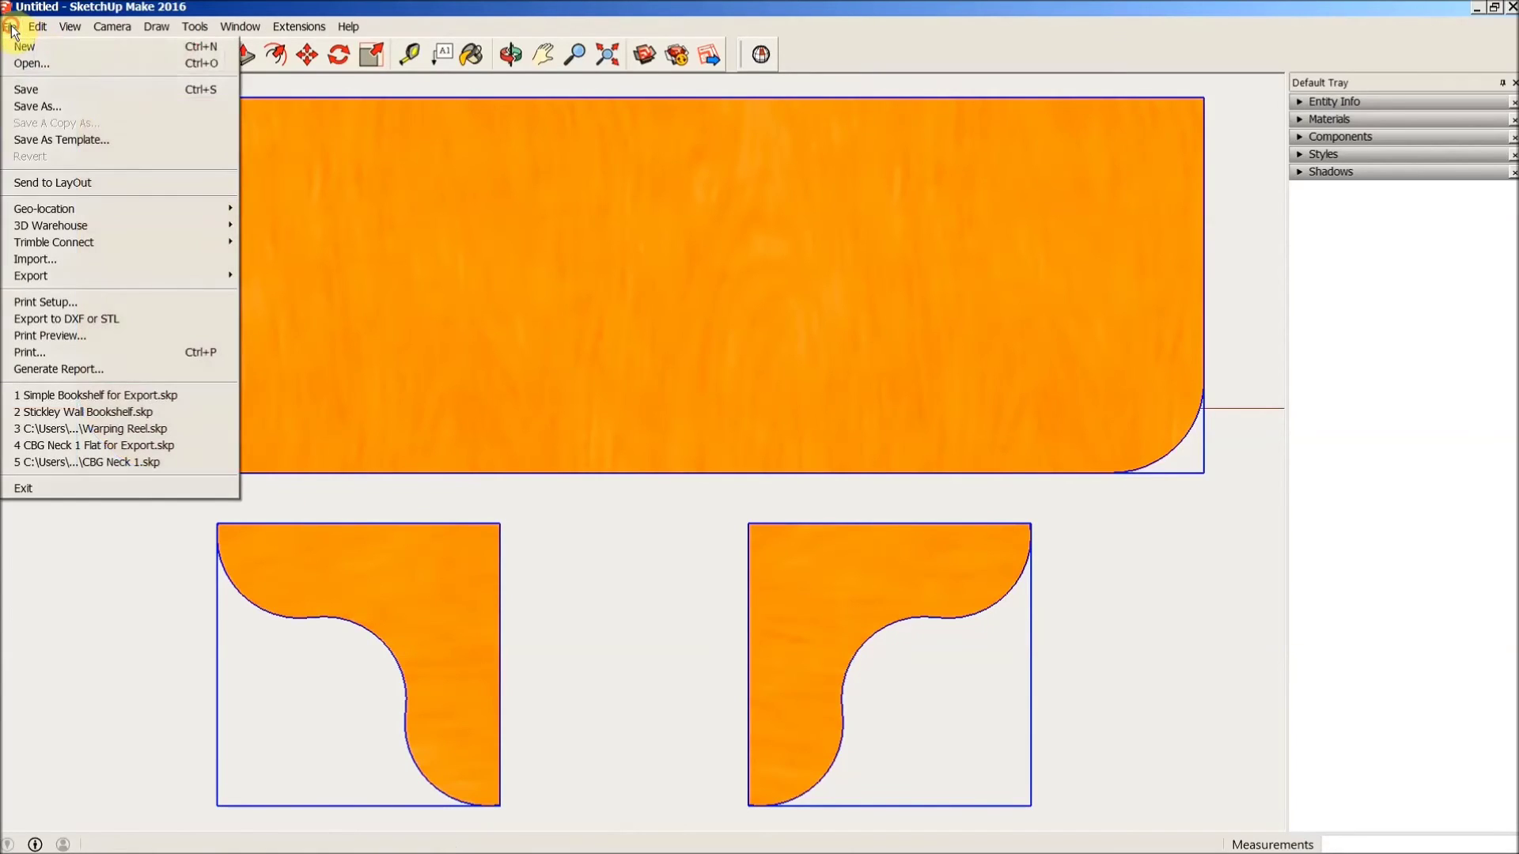
click(91, 318)
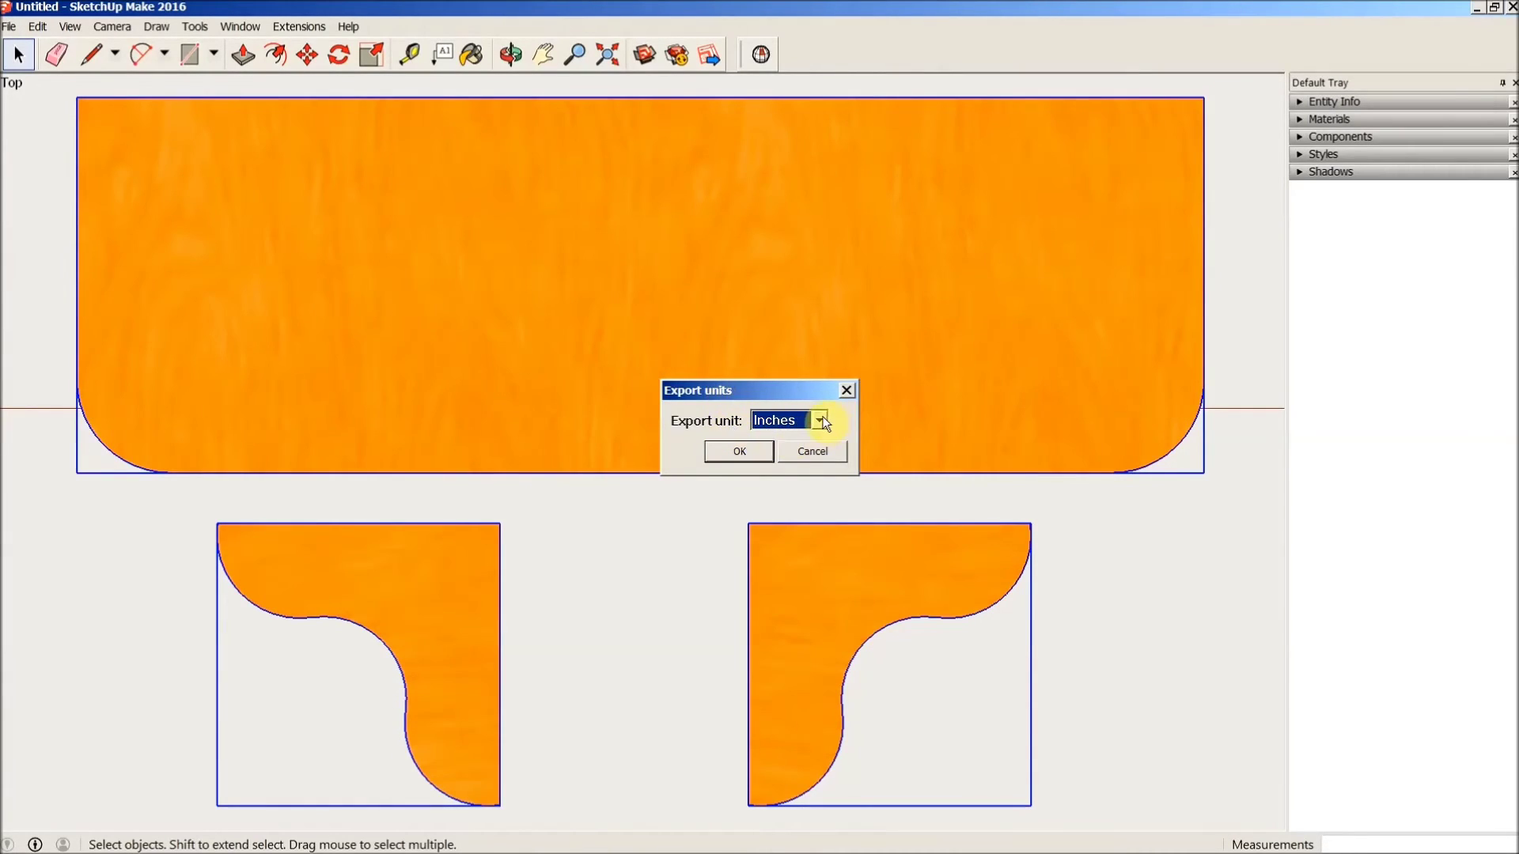
click(738, 451)
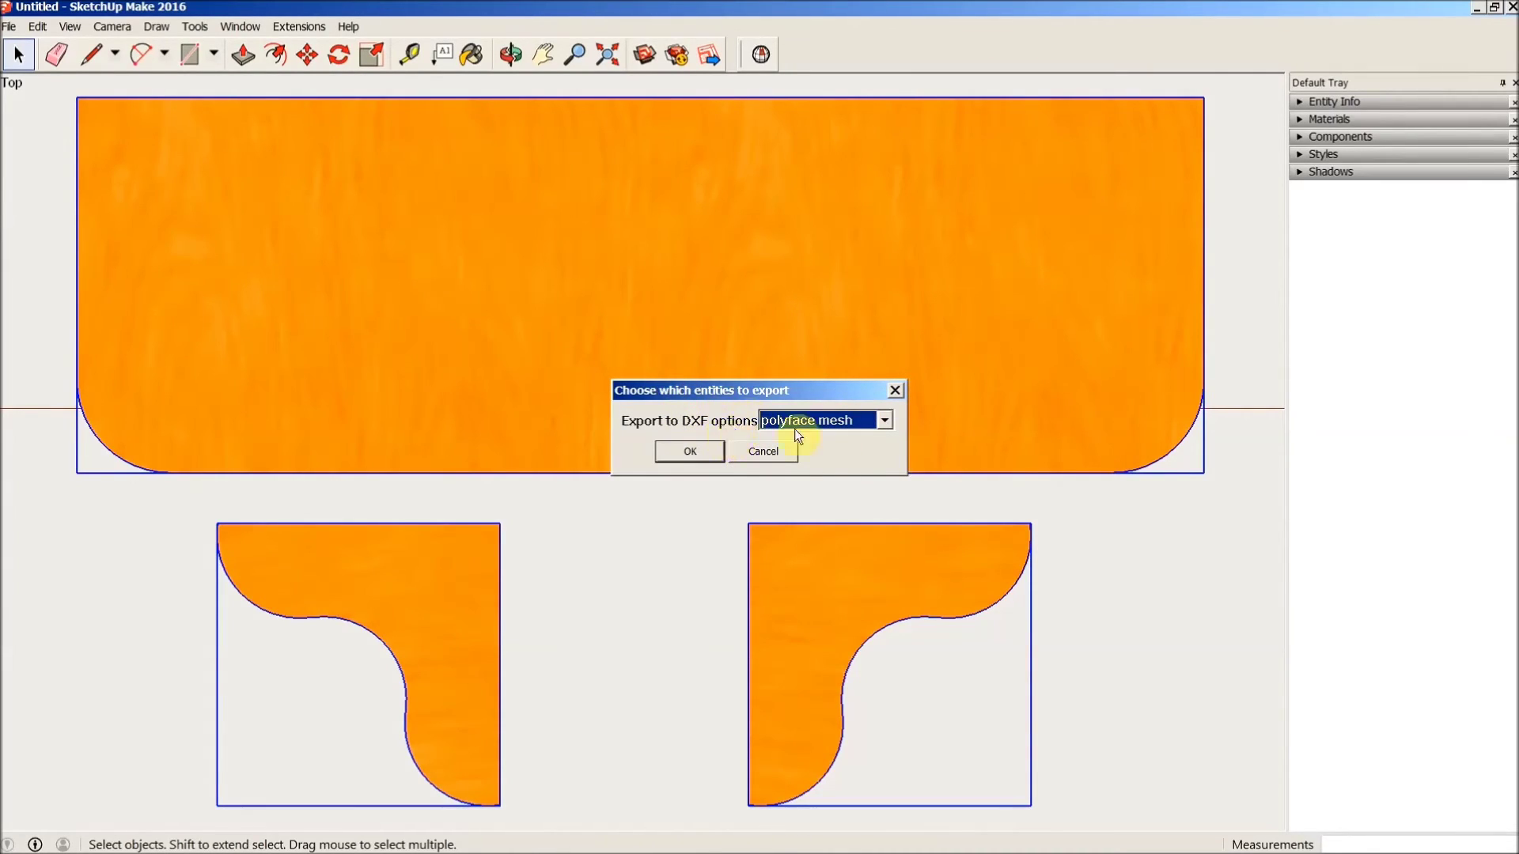
click(886, 420)
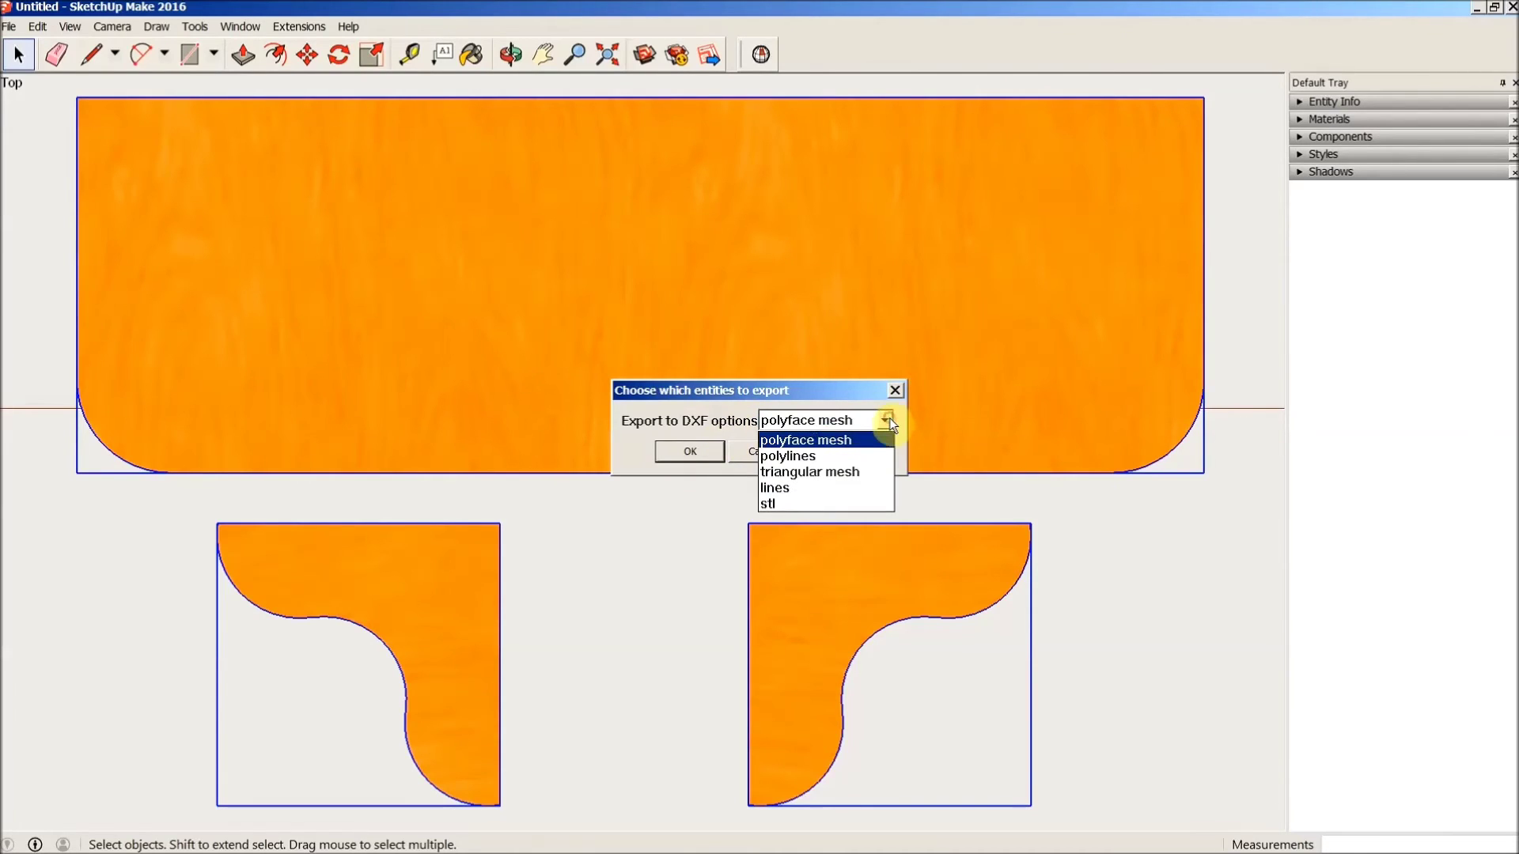
click(808, 457)
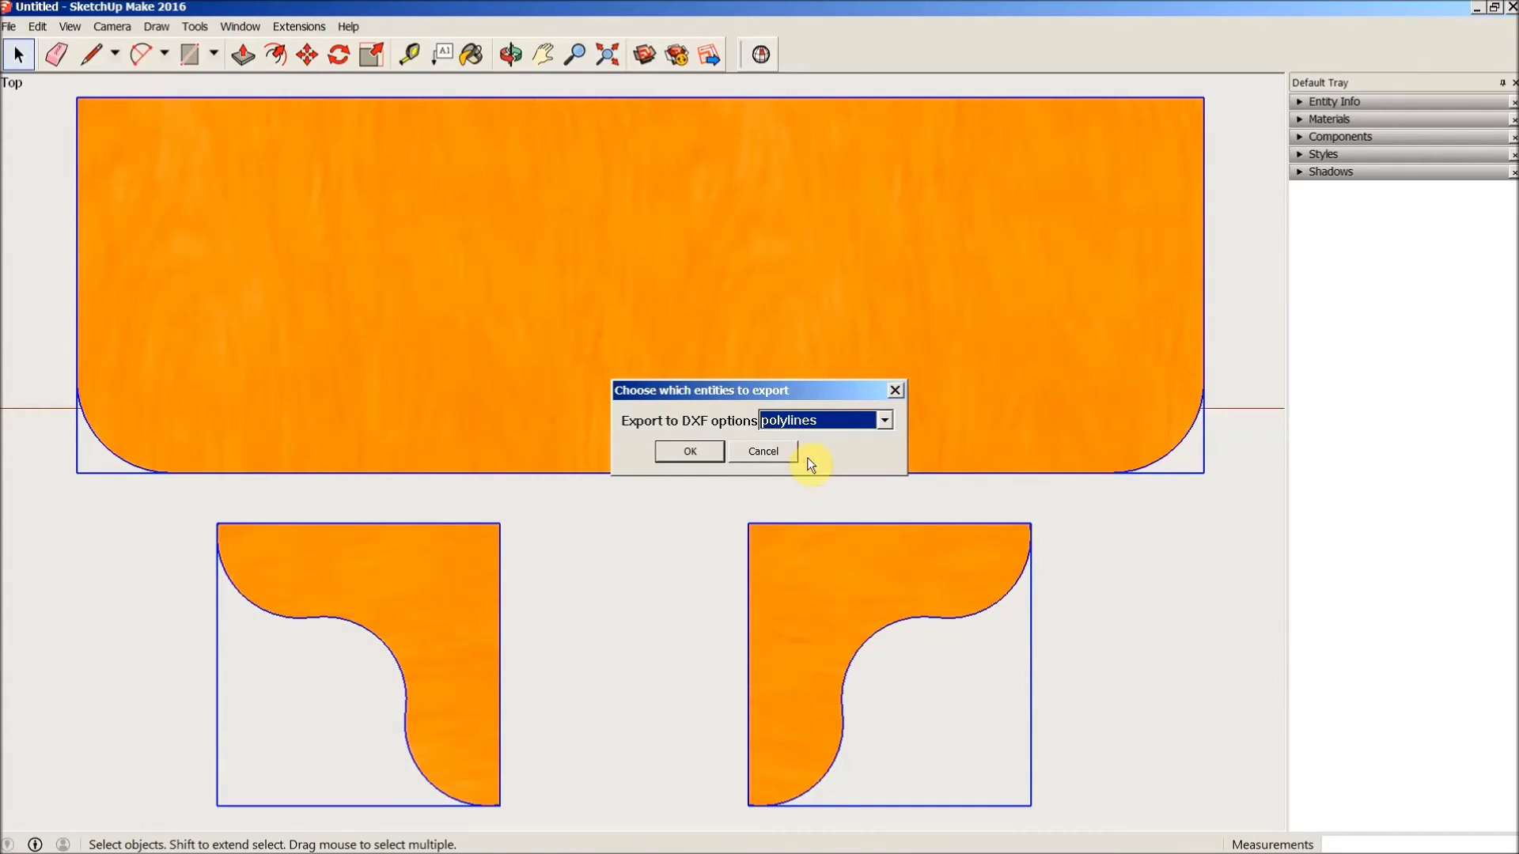
click(688, 453)
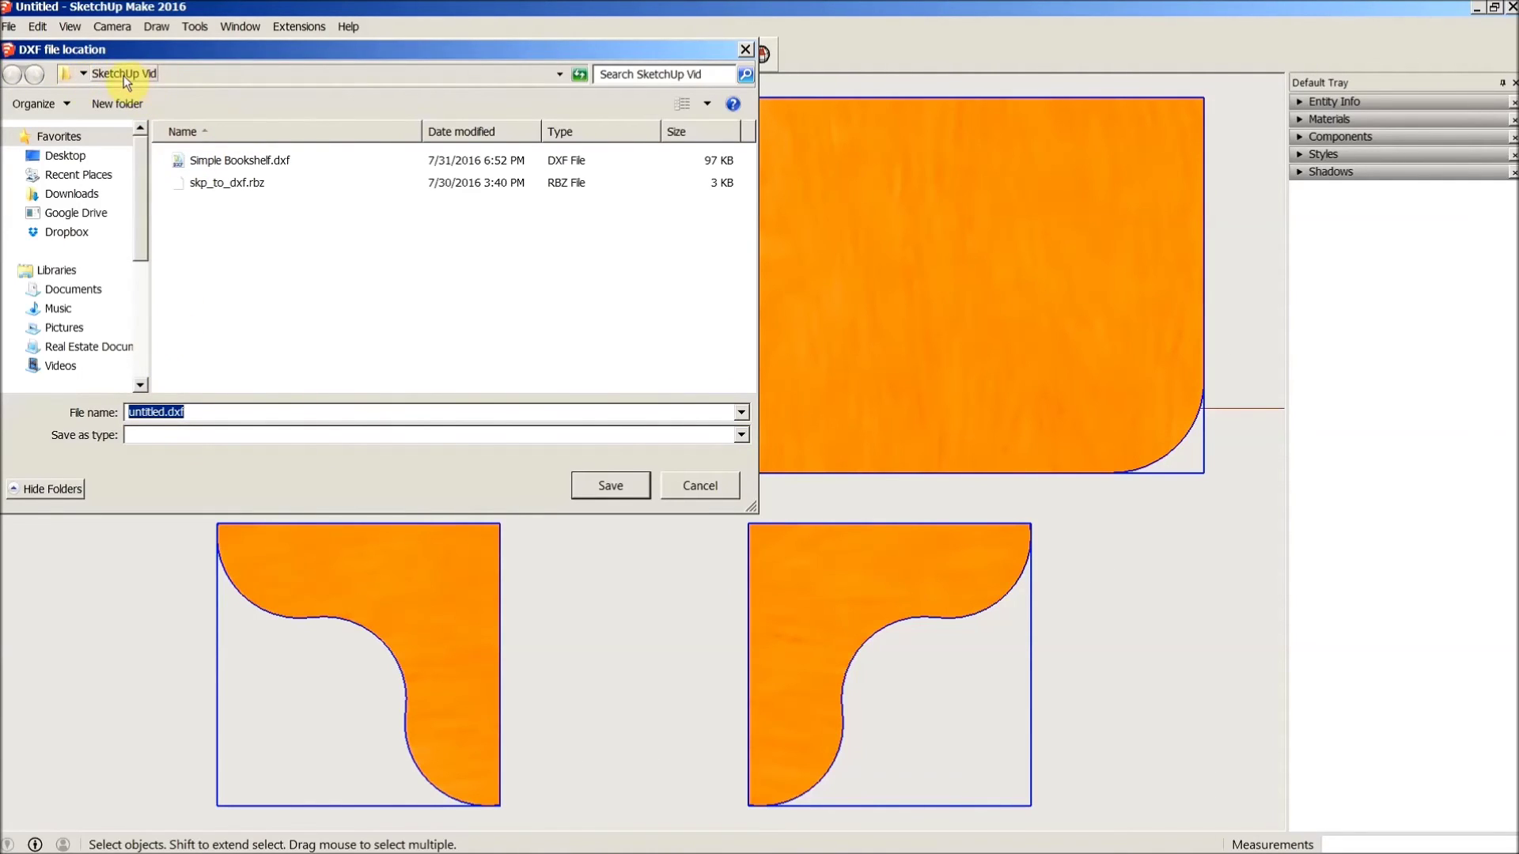
- Name the DXF file BookShelf, save it in the SketchUp Vid folder and dismiss the export report
click(163, 412)
double_click(164, 412)
text(BookShelf)
click(614, 486)
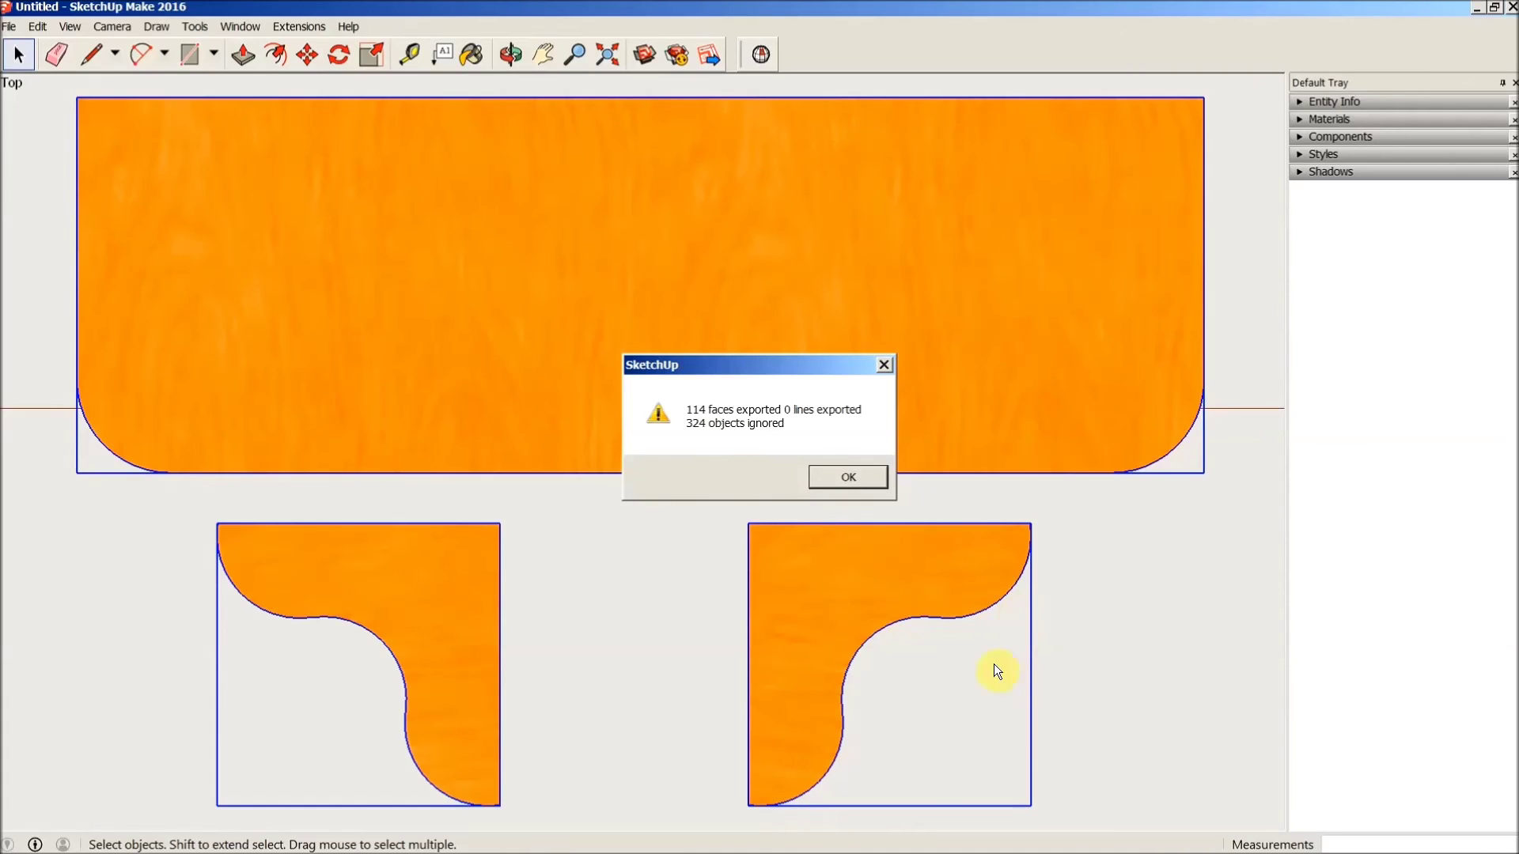
click(856, 473)
- Examine the flat shelf board and both brackets from above, from below and at an angle
middle_drag(1042, 751, 943, 482)
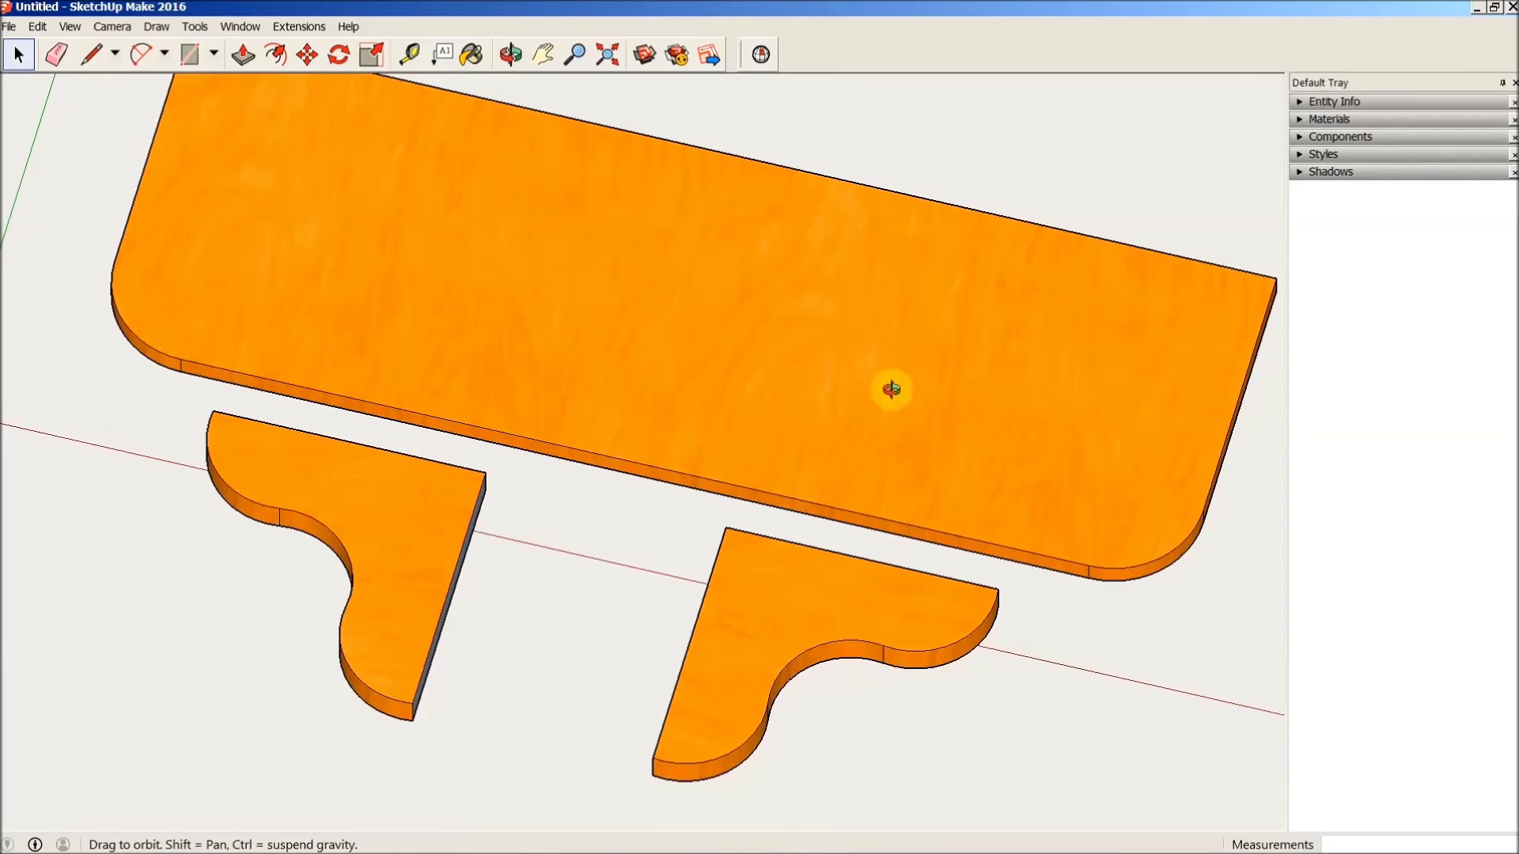
middle_drag(888, 390, 887, 227)
middle_drag(1118, 655, 866, 619)
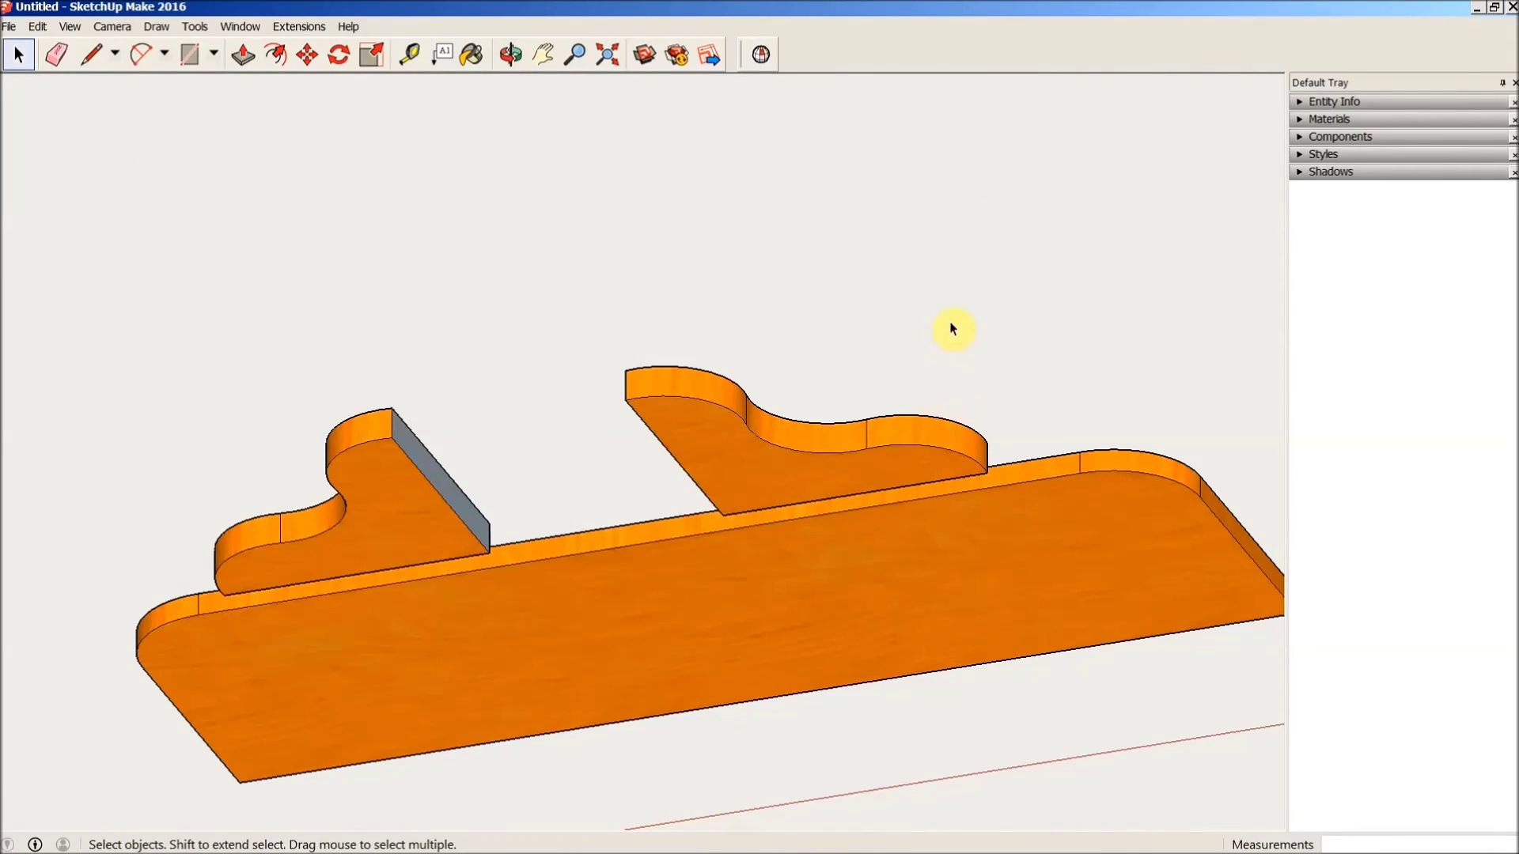
middle_drag(959, 288, 732, 553)
middle_drag(732, 668, 779, 536)
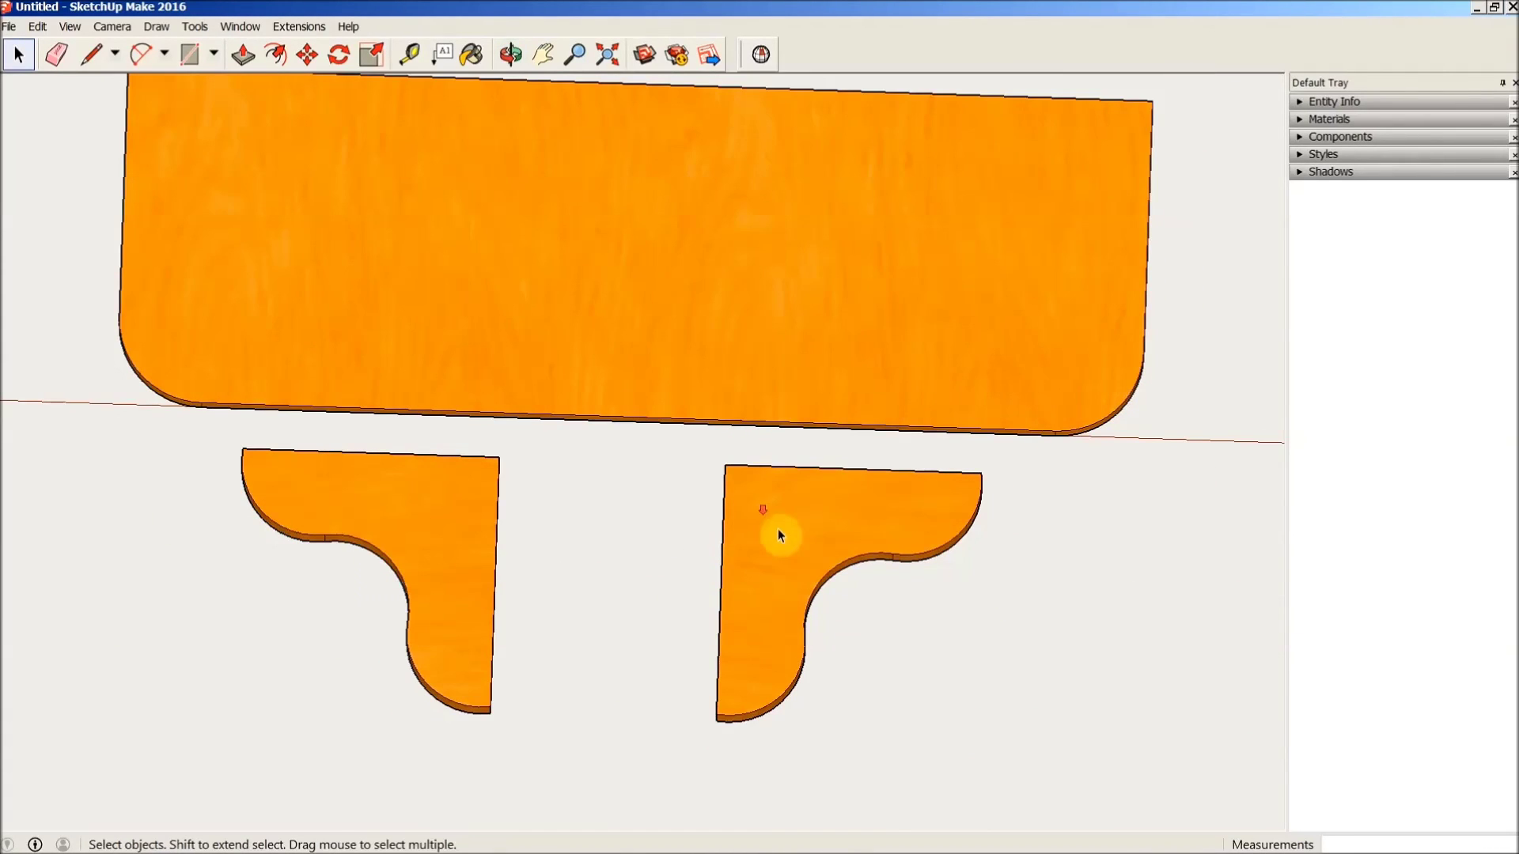
scroll(783, 379, down, 1)
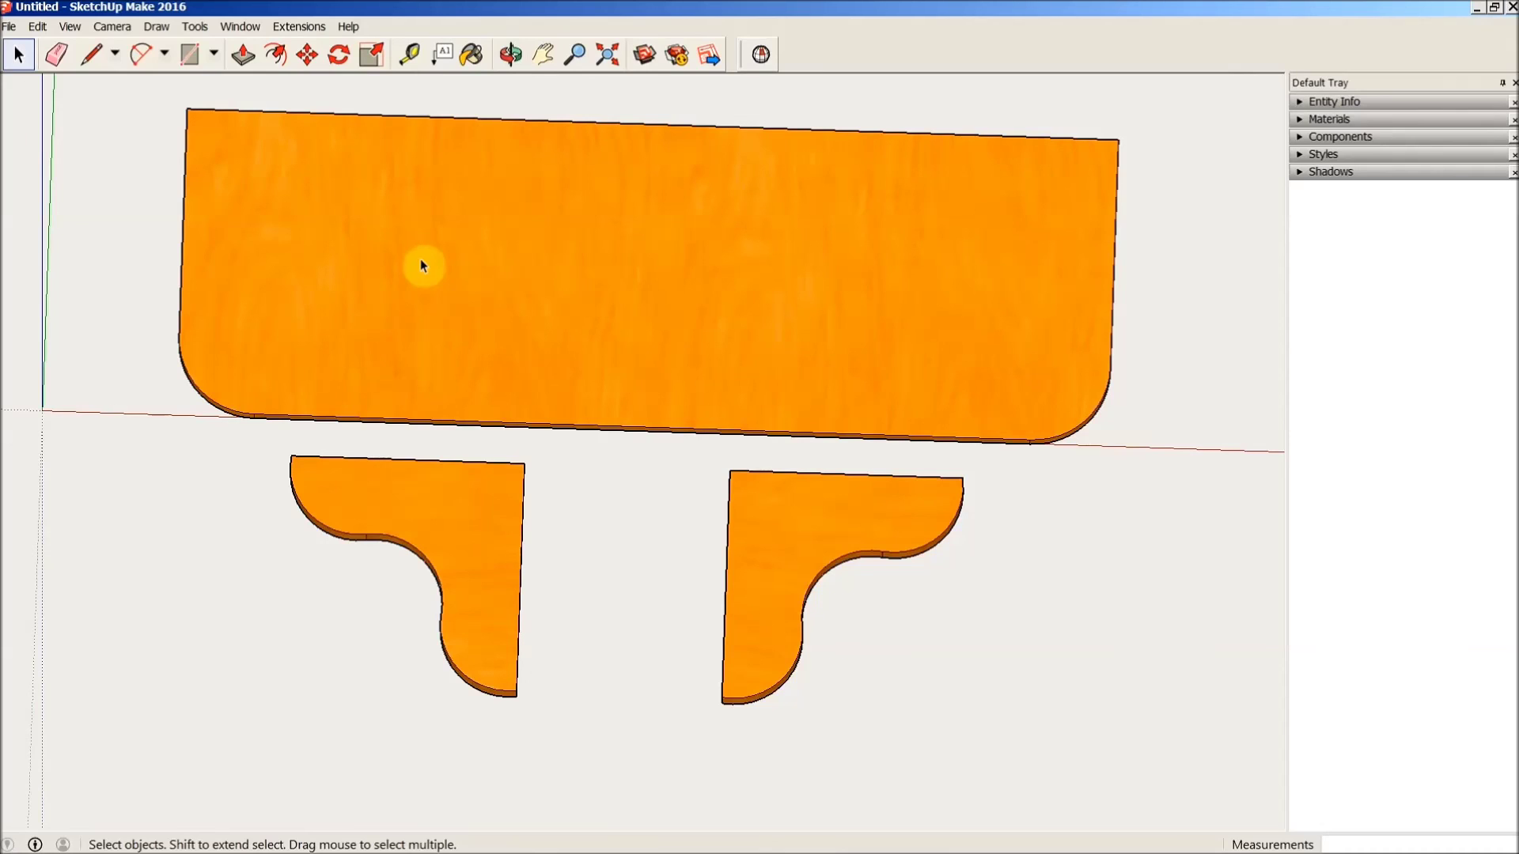
key(o)
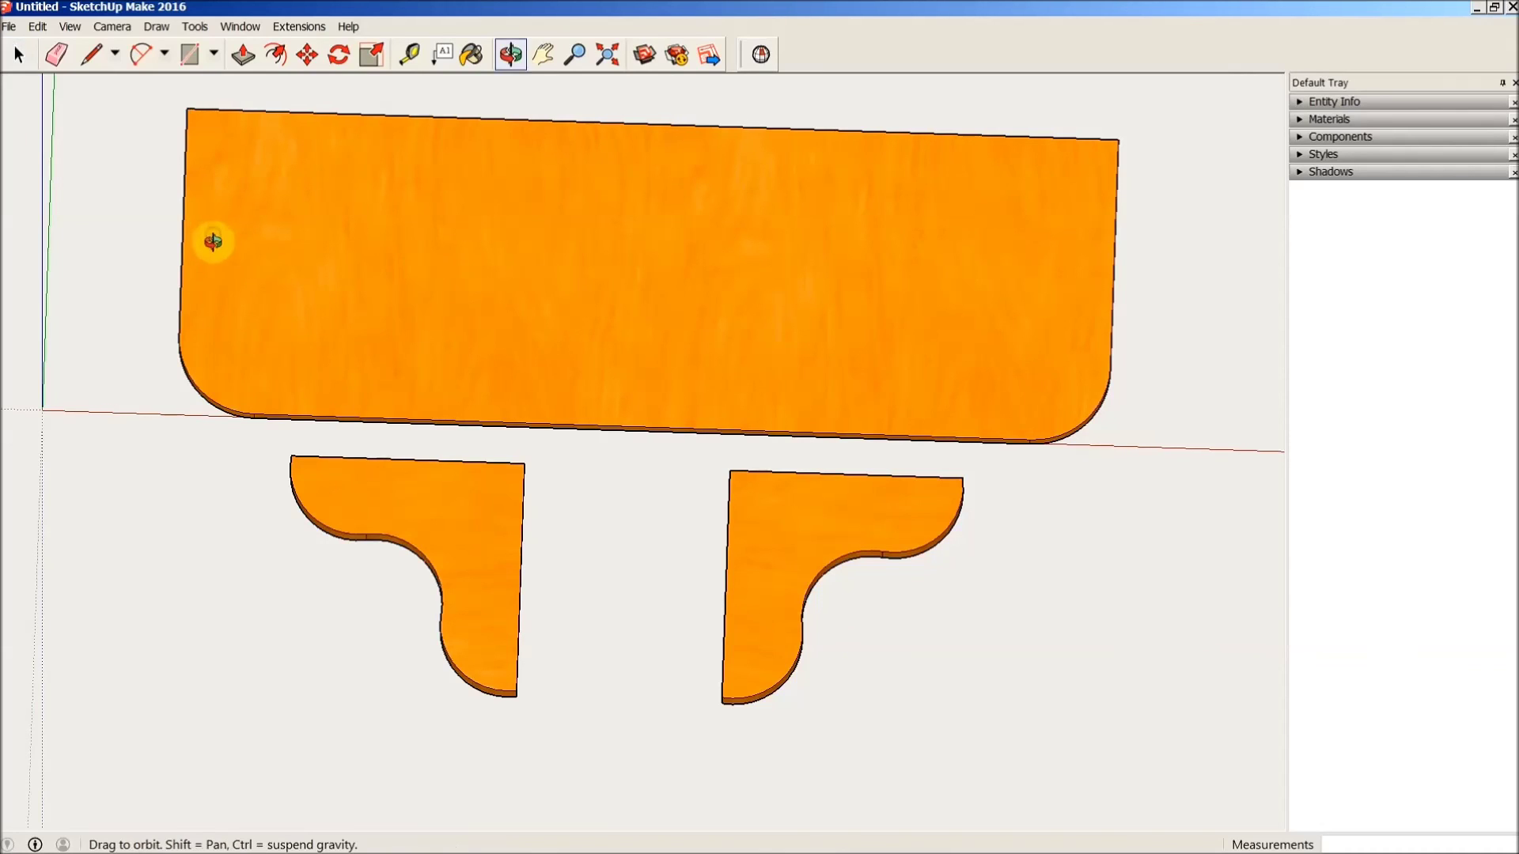
drag(210, 237, 575, 271)
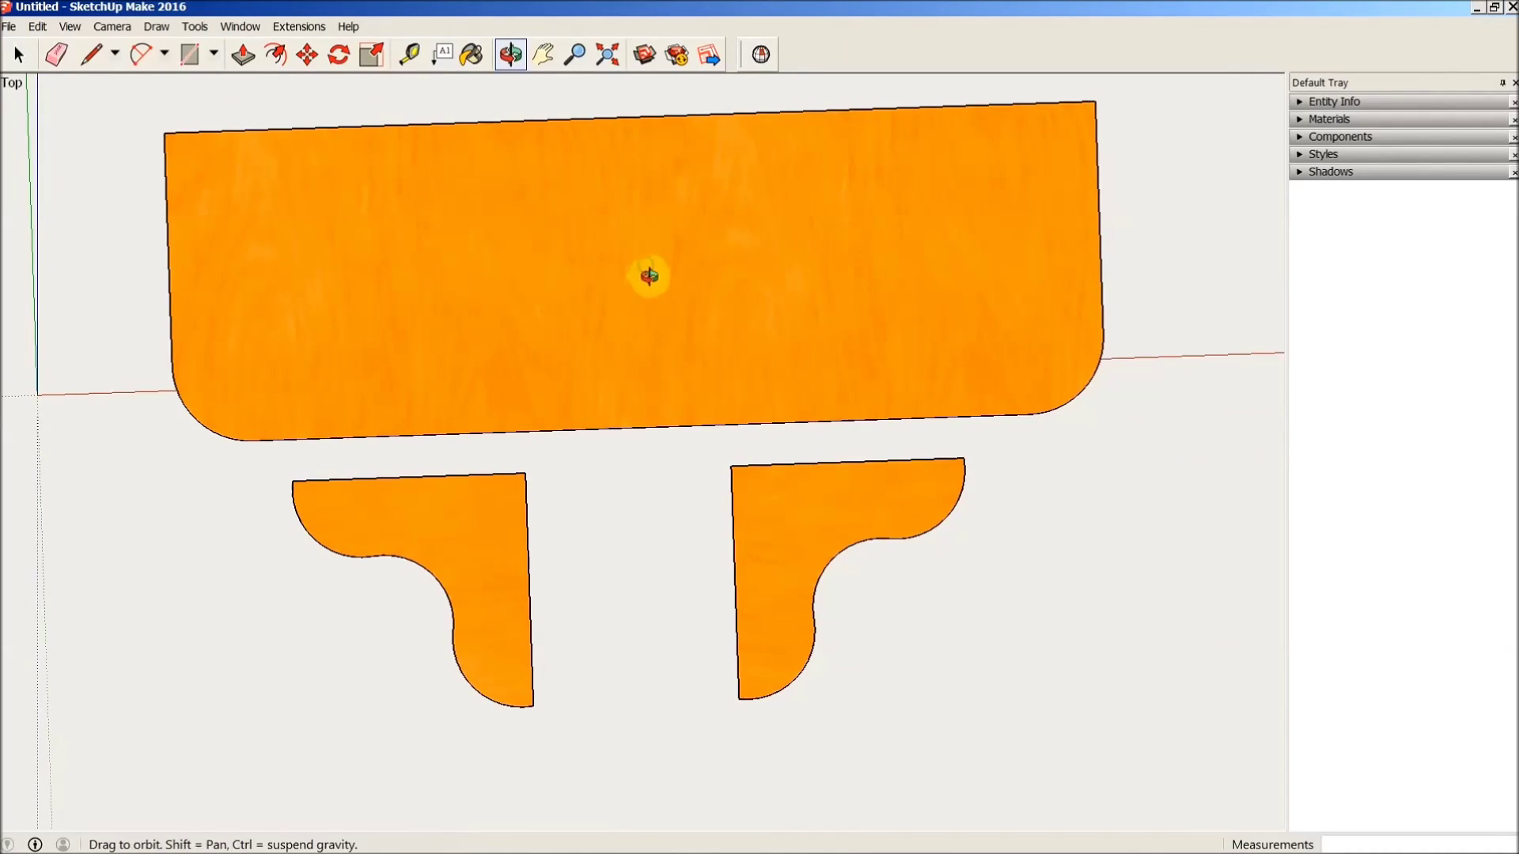
drag(643, 305, 722, 261)
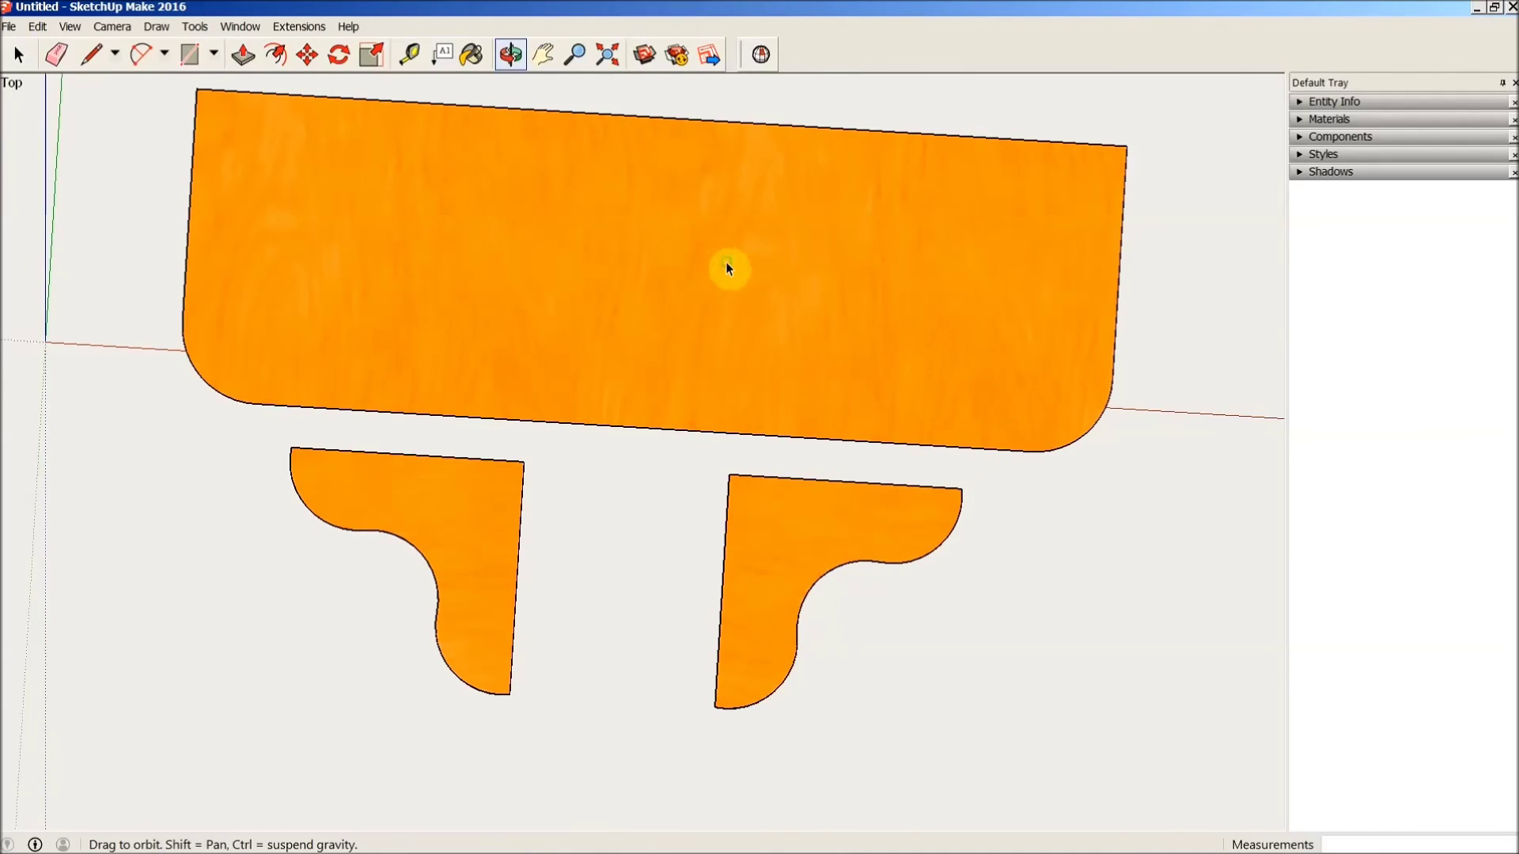
key(space)
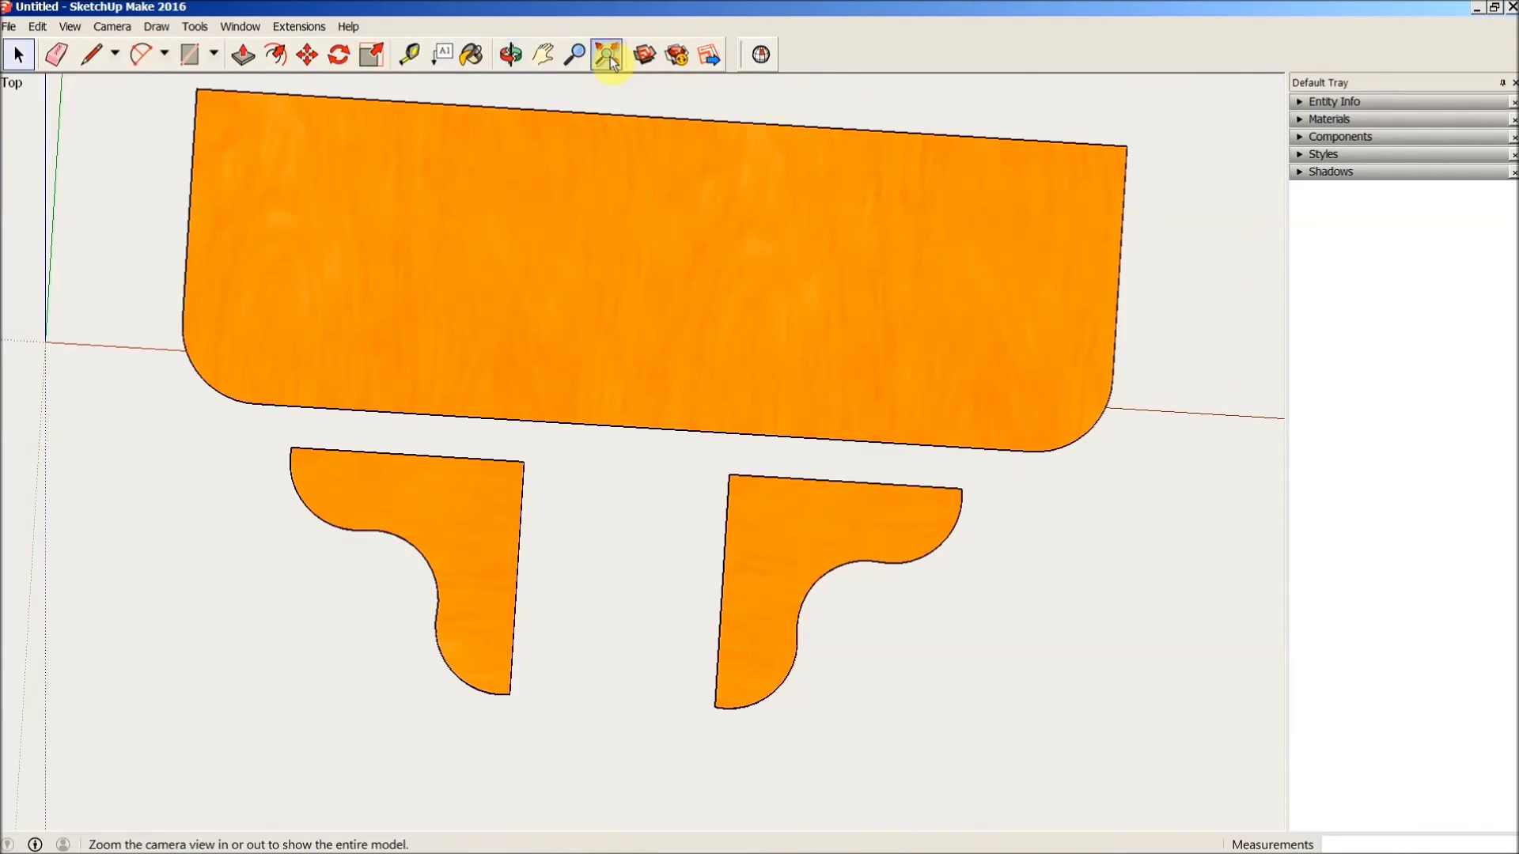
- Return the model to the standard top view, switch the camera to perspective and fit the model to the window
click(112, 29)
mouse_move(139, 83)
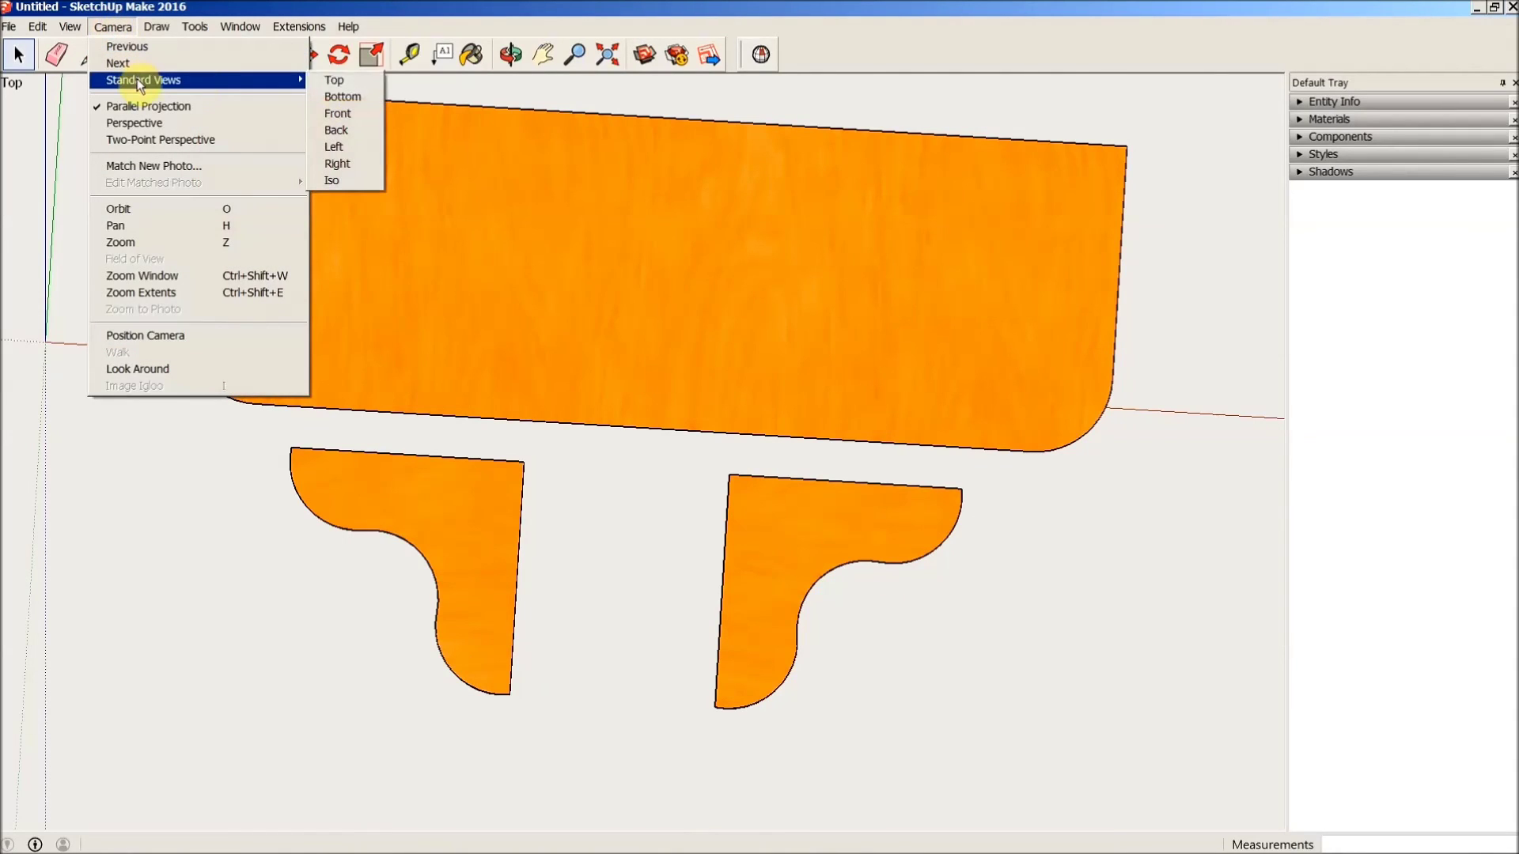
click(346, 80)
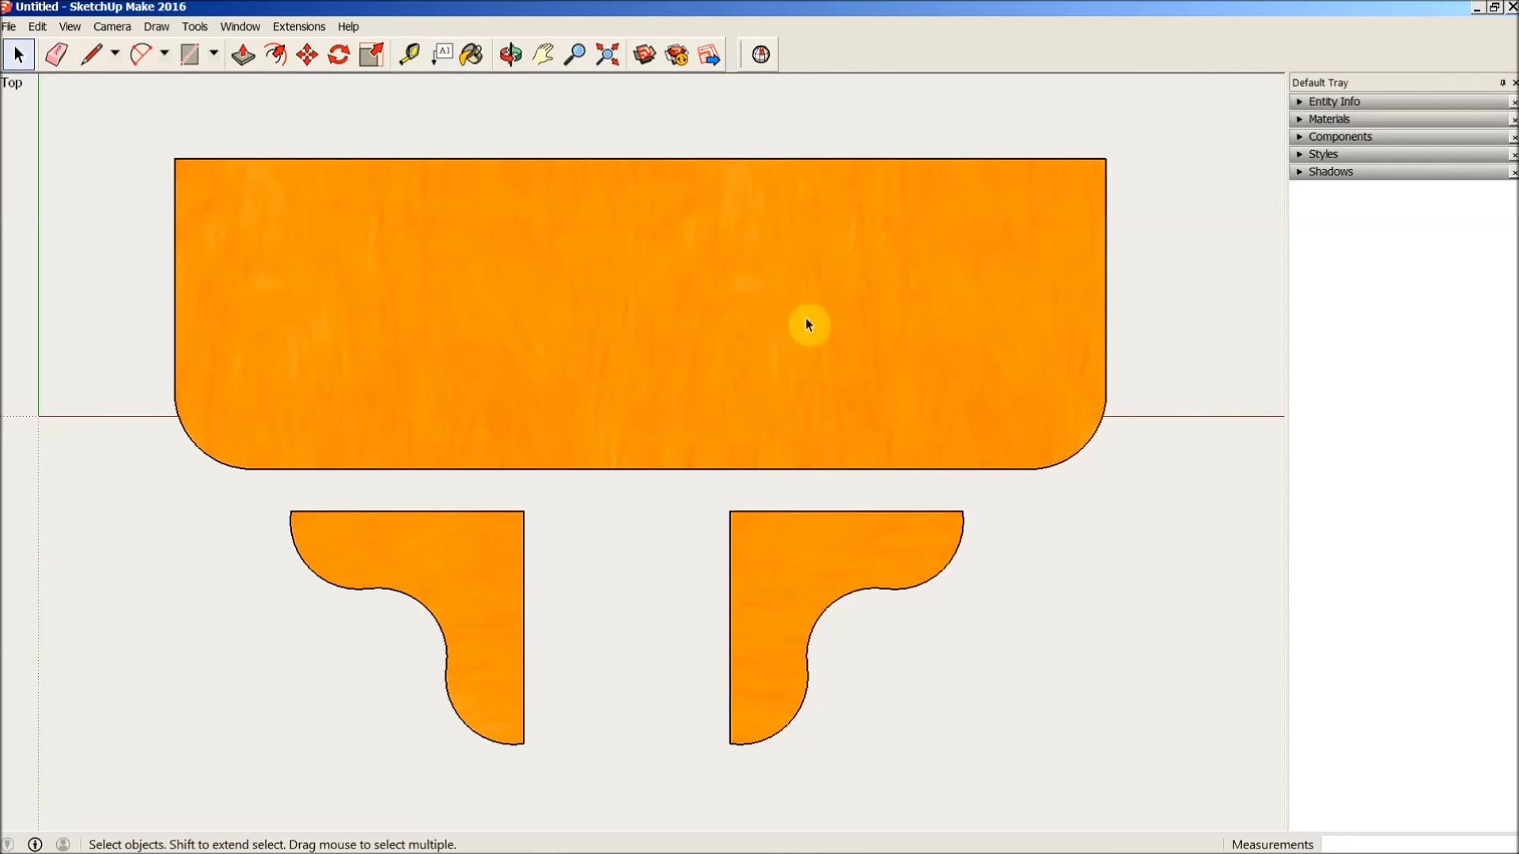
click(112, 26)
click(145, 127)
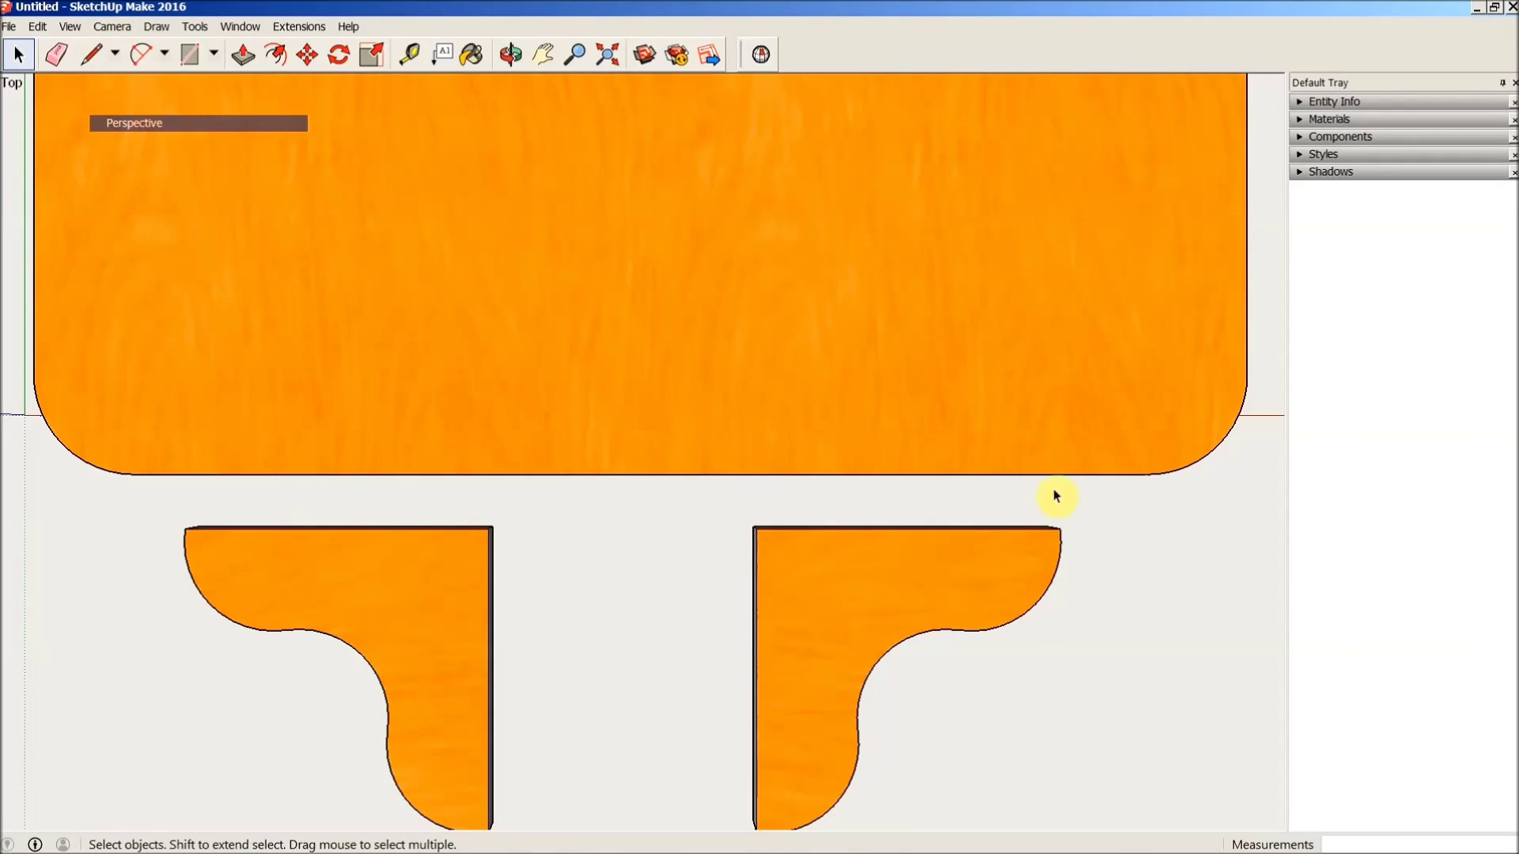
click(606, 57)
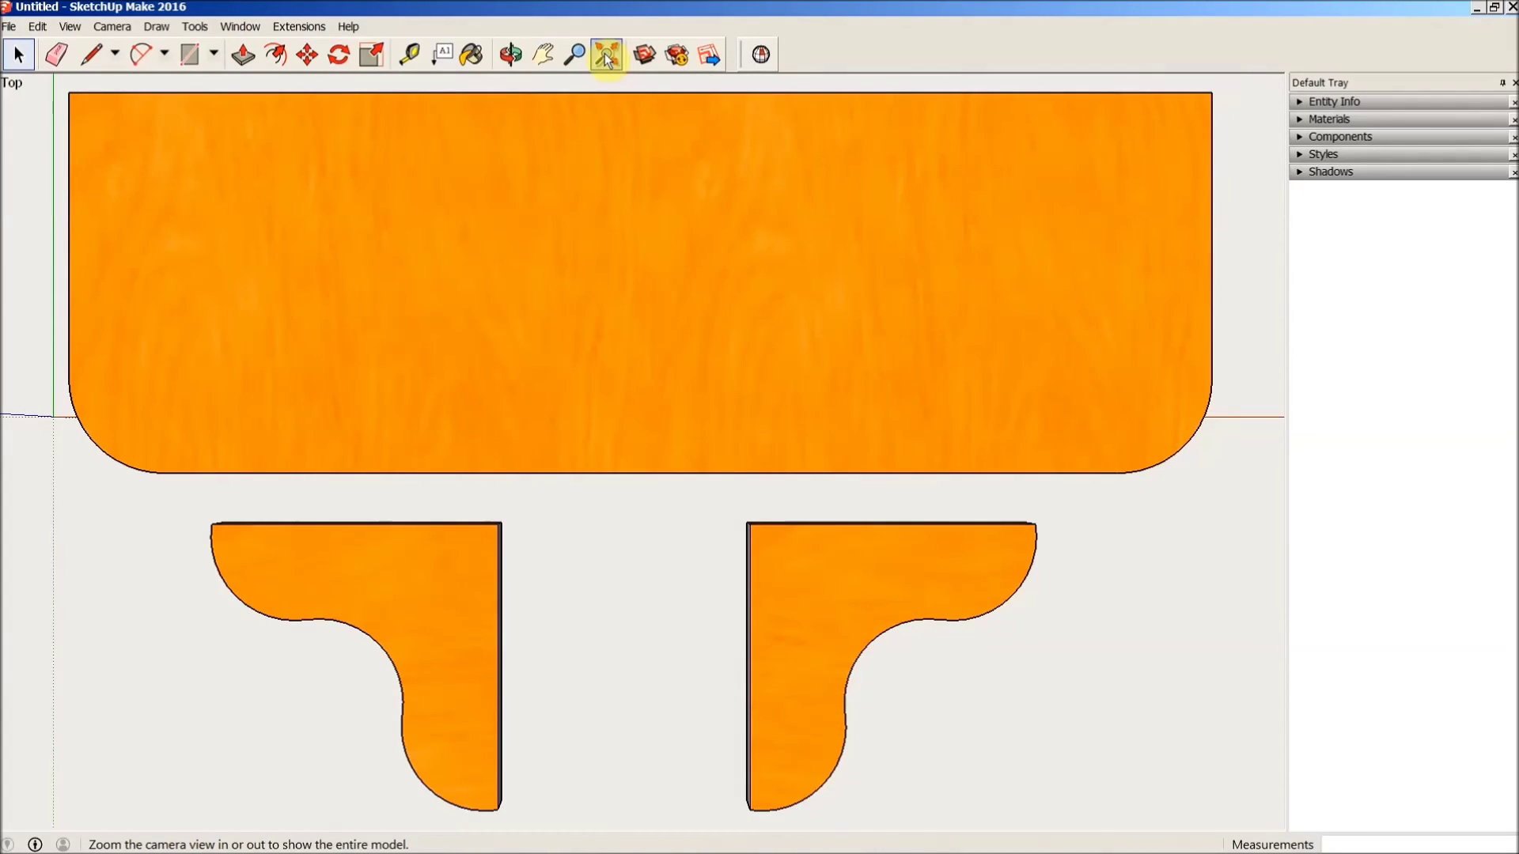